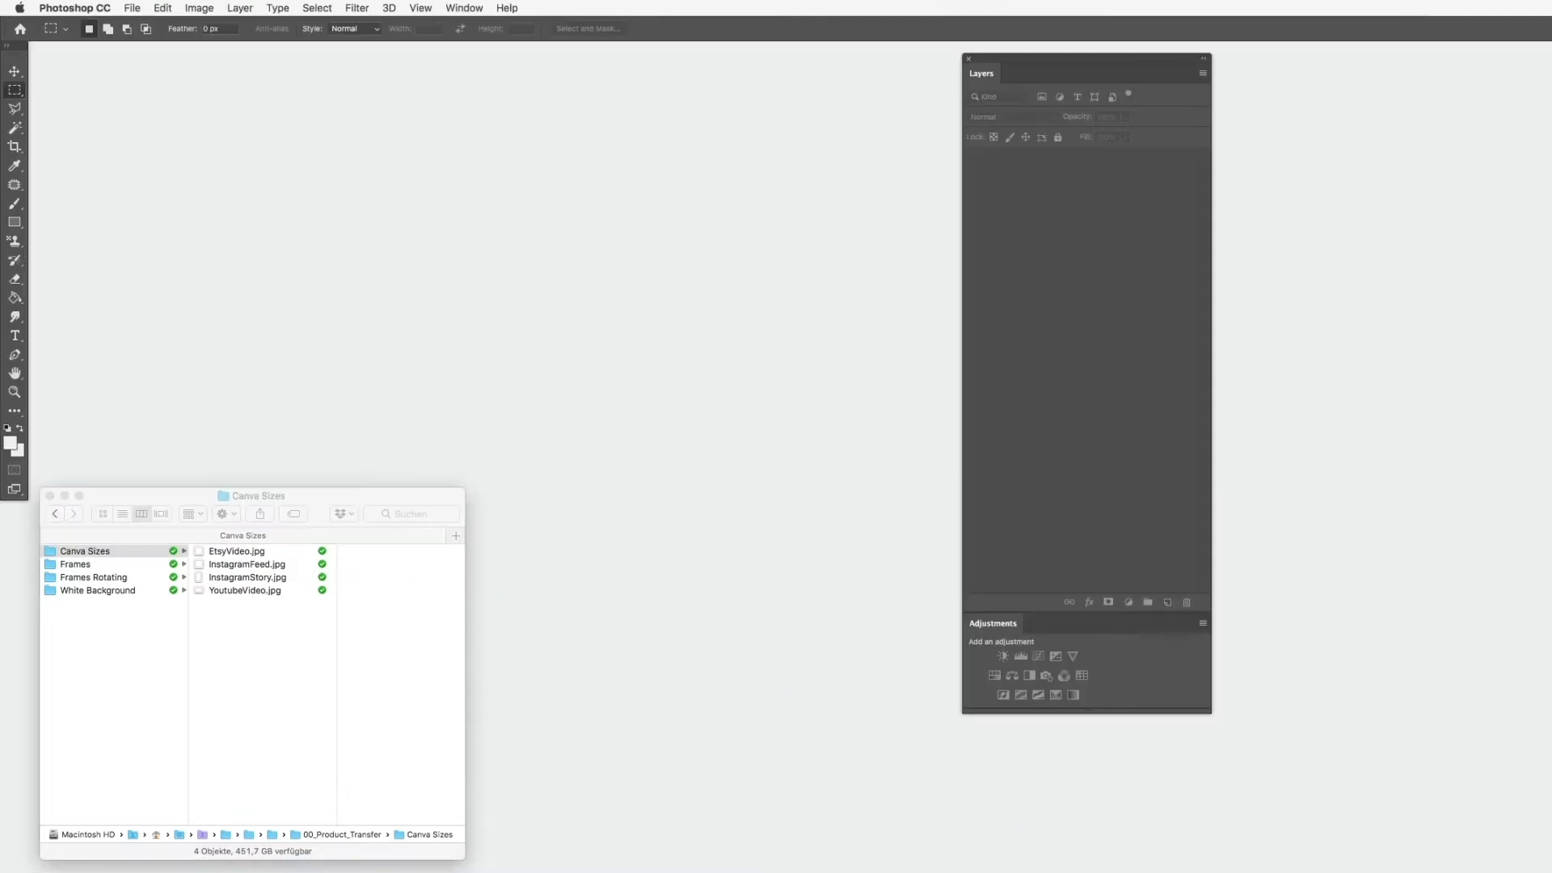
Zoom the InstagramFeed.jpg view to 33.33% and centre the document window
{"action": "key", "text": "z"}
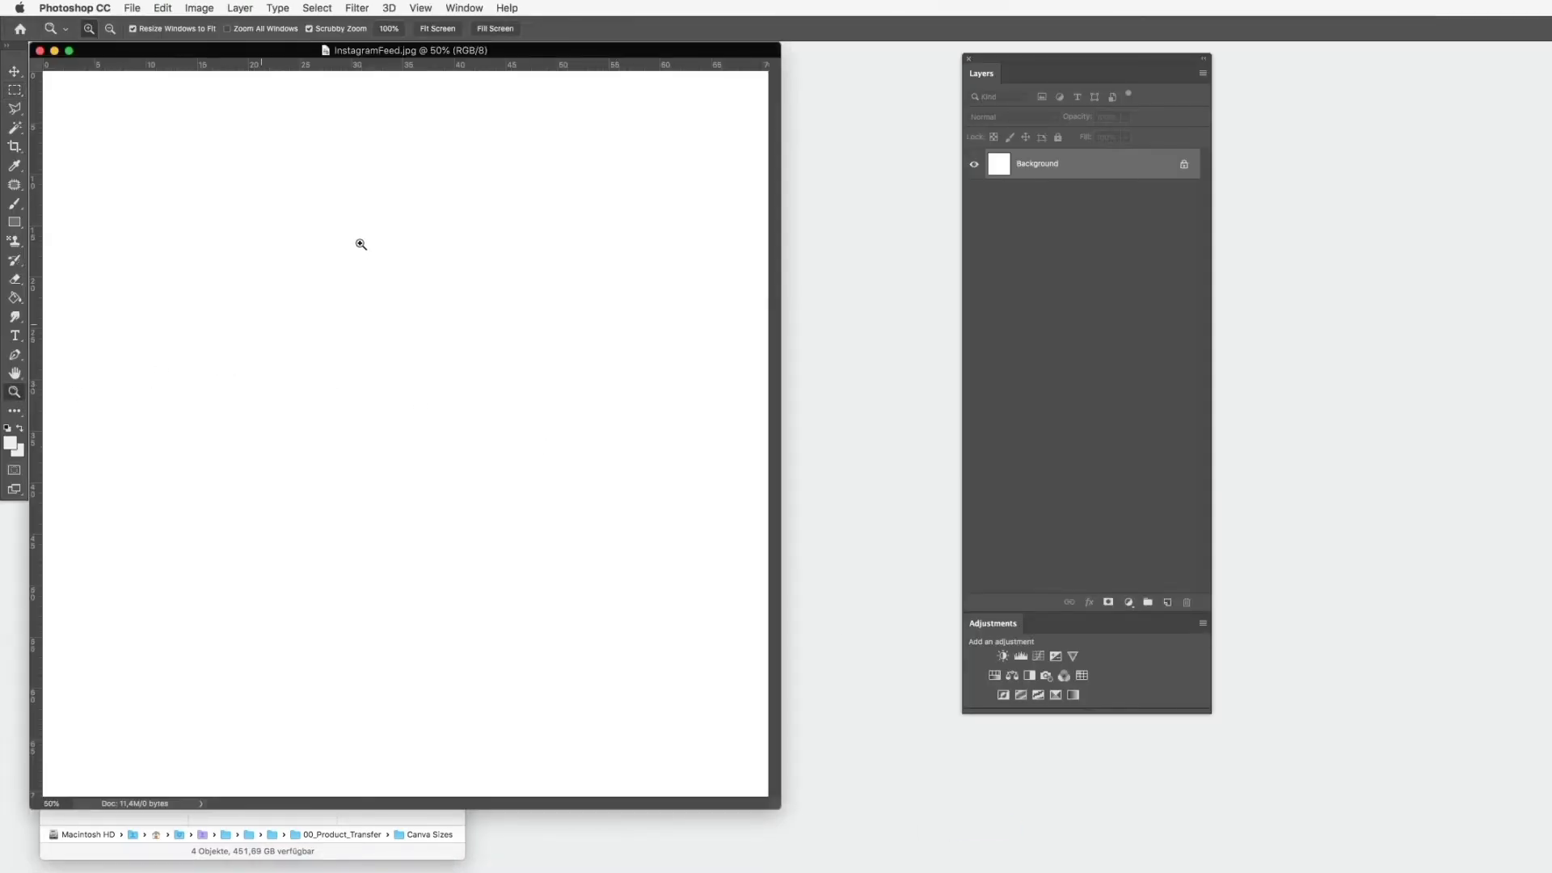
{"action": "left_click_drag", "start_coordinate": [353, 207], "coordinate": [221, 189]}
{"action": "left_click_drag", "start_coordinate": [246, 51], "coordinate": [611, 82]}
{"action": "left_click", "coordinate": [645, 220]}
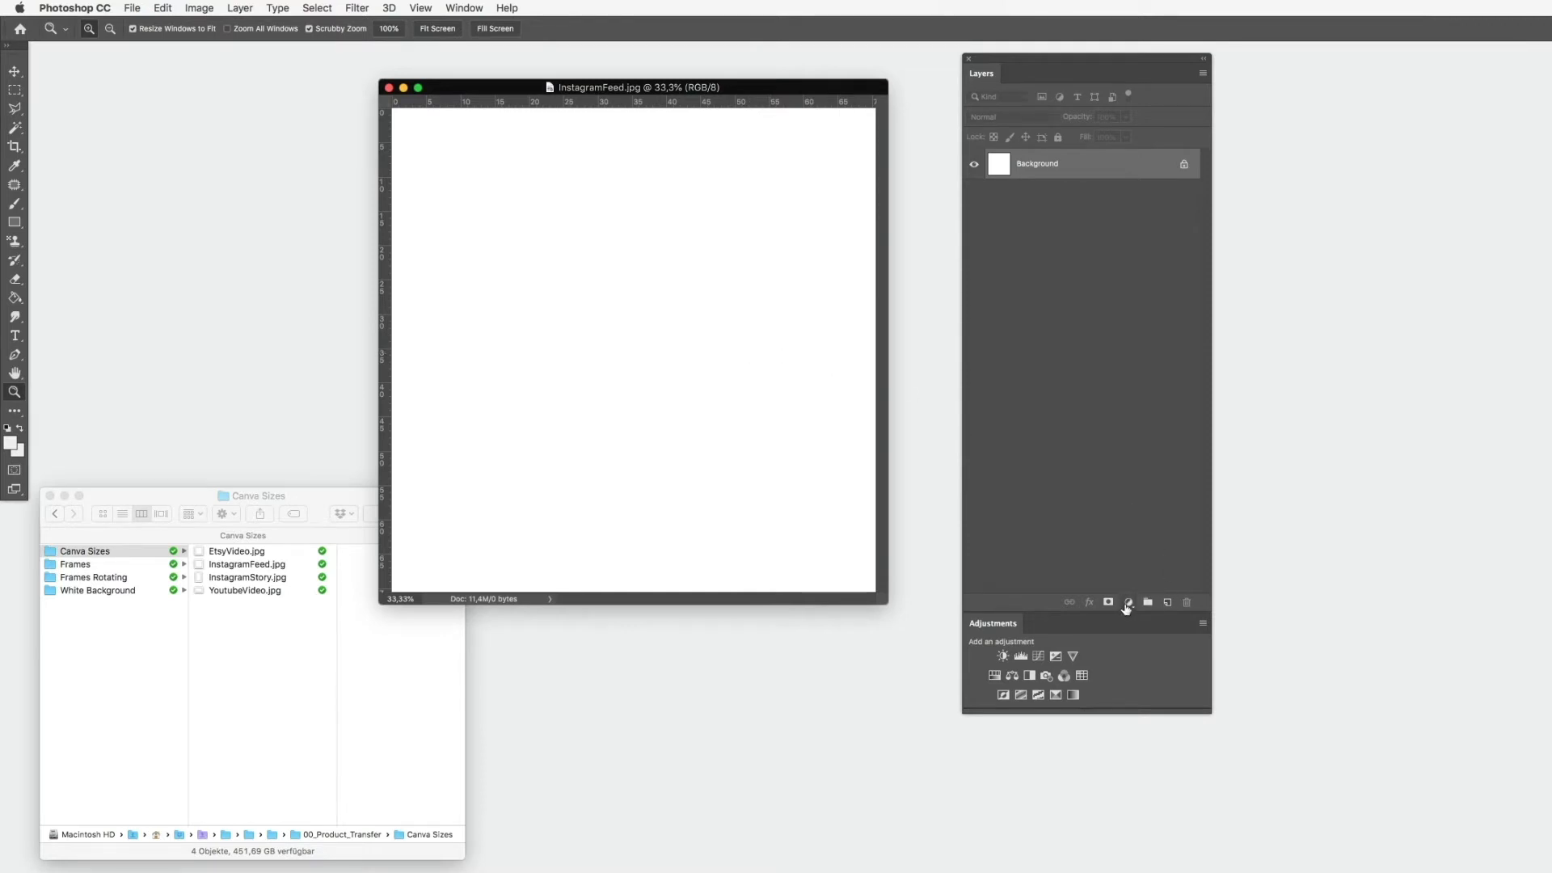
Add a Solid Color fill layer in pale warm off-white #f3f1ee
{"action": "left_click", "coordinate": [1128, 603]}
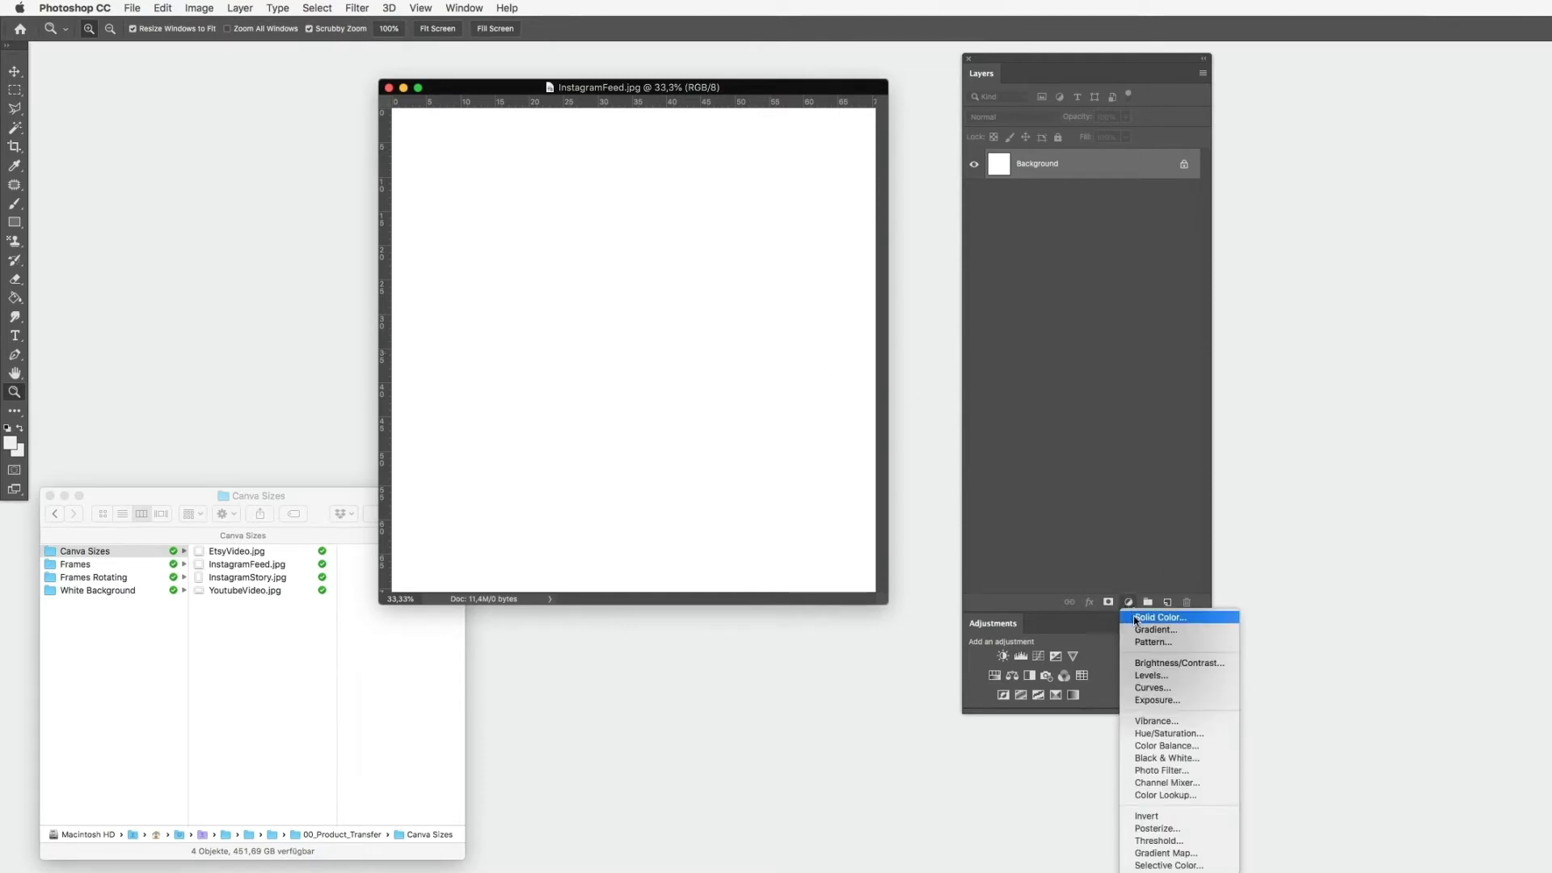
{"action": "left_click", "coordinate": [1137, 617]}
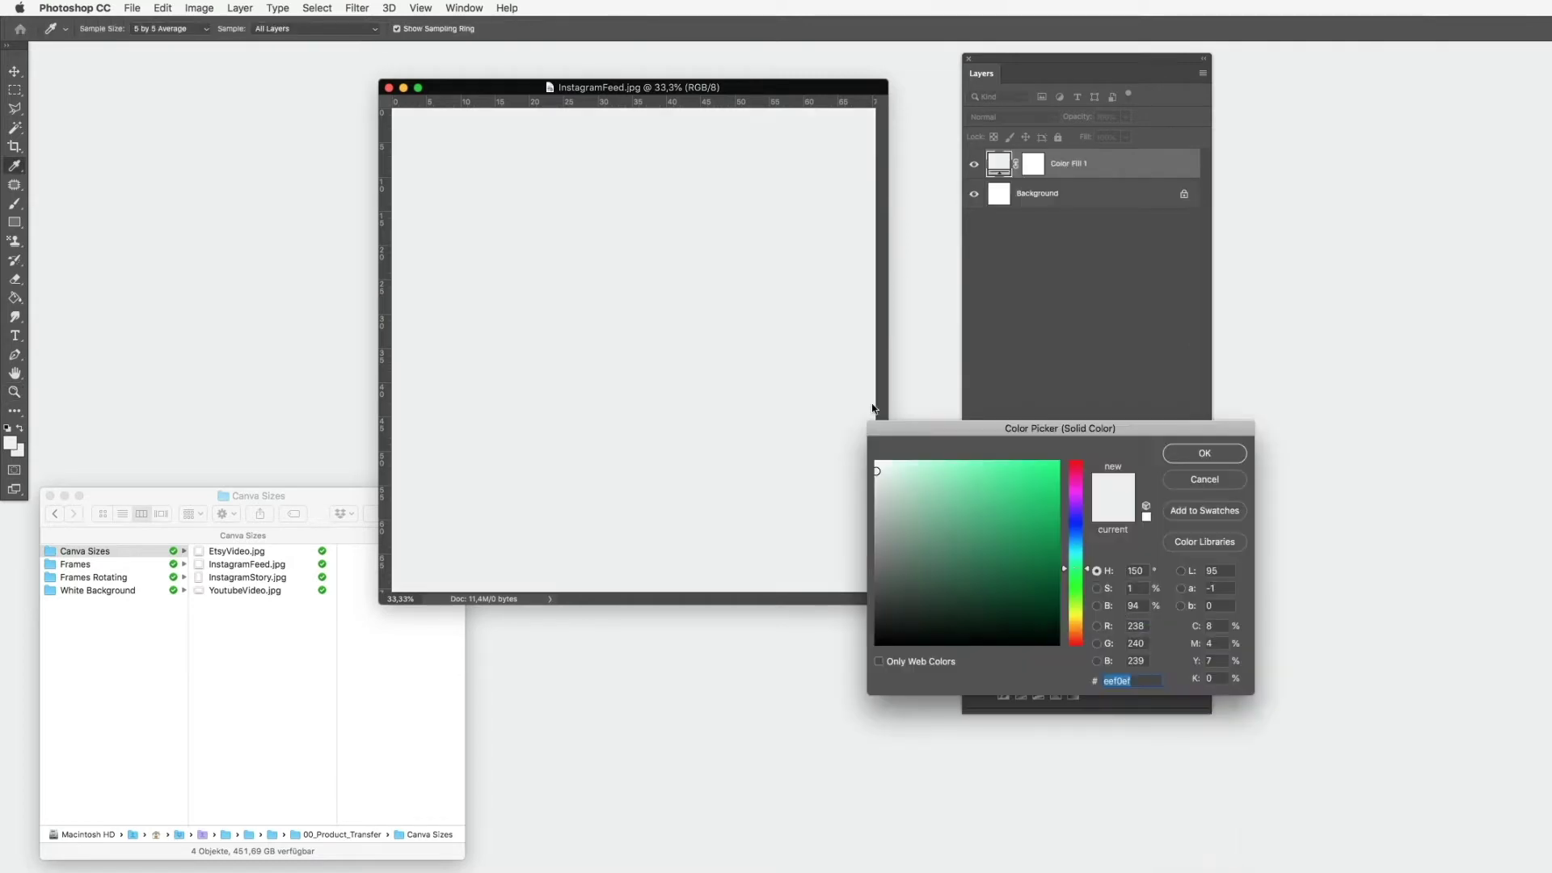
{"action": "left_click", "coordinate": [889, 469]}
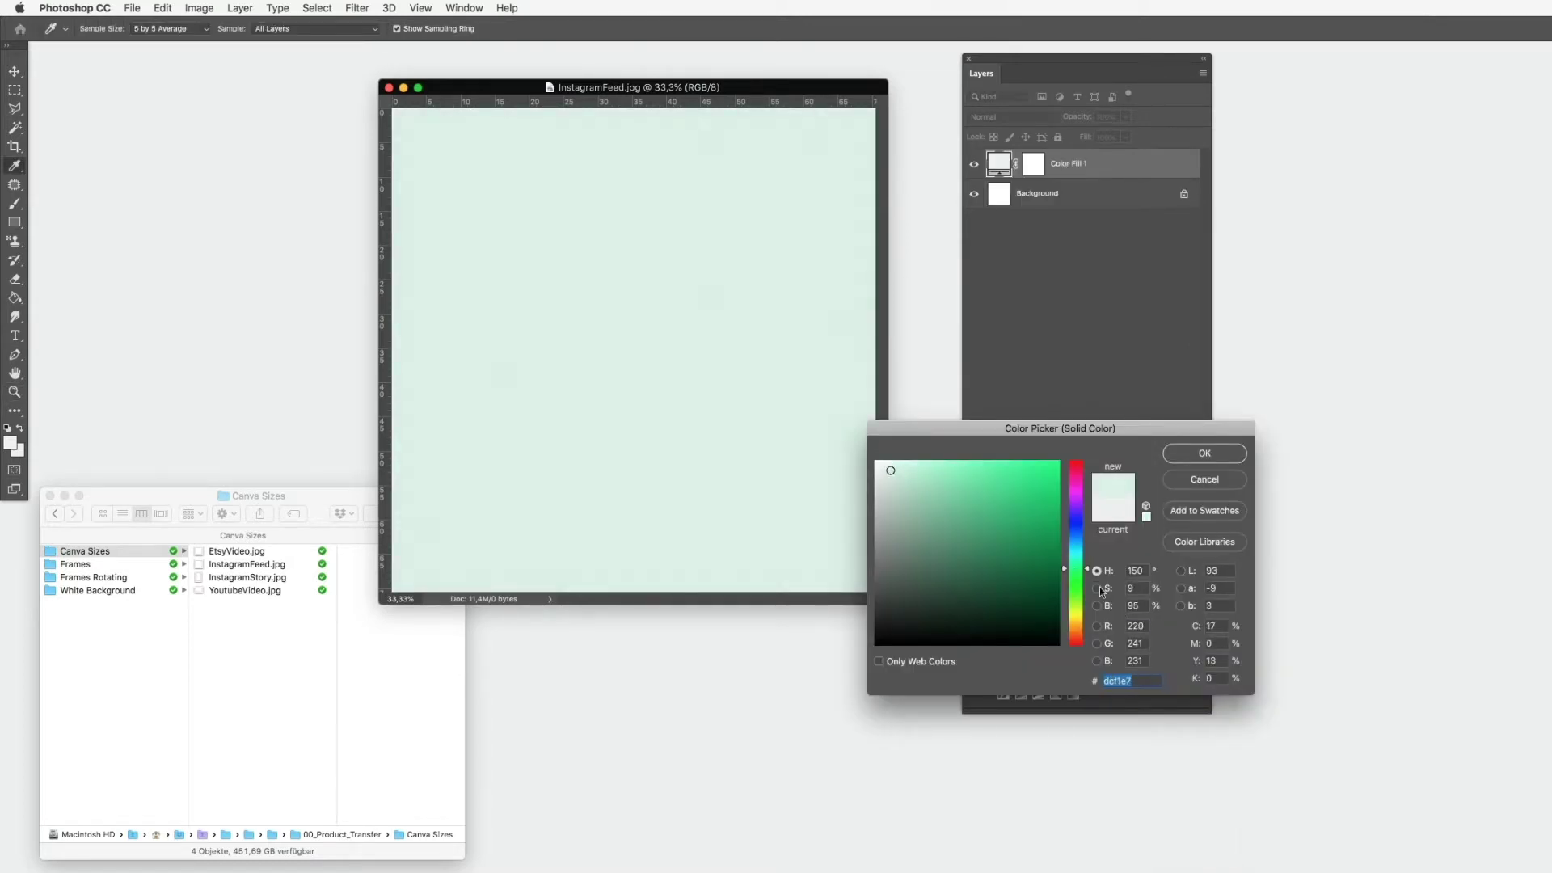
{"action": "left_click_drag", "start_coordinate": [1084, 589], "coordinate": [1079, 622]}
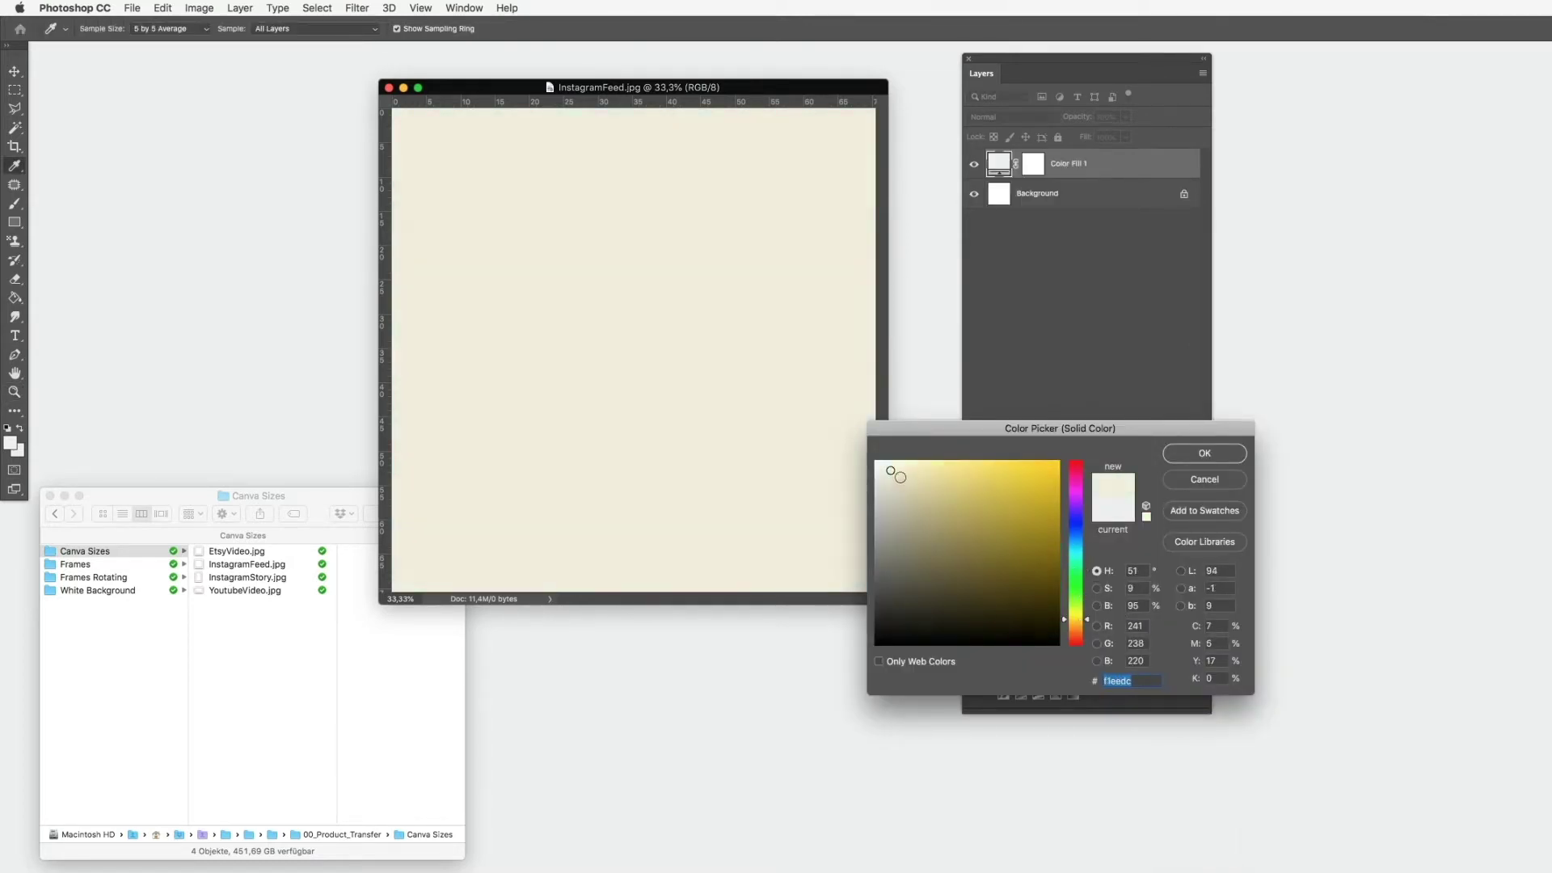
{"action": "left_click_drag", "start_coordinate": [890, 470], "coordinate": [883, 471]}
{"action": "left_click_drag", "start_coordinate": [1080, 619], "coordinate": [1080, 627]}
{"action": "left_click_drag", "start_coordinate": [883, 474], "coordinate": [878, 468]}
{"action": "left_click", "coordinate": [1205, 455]}
{"action": "key", "text": "v"}
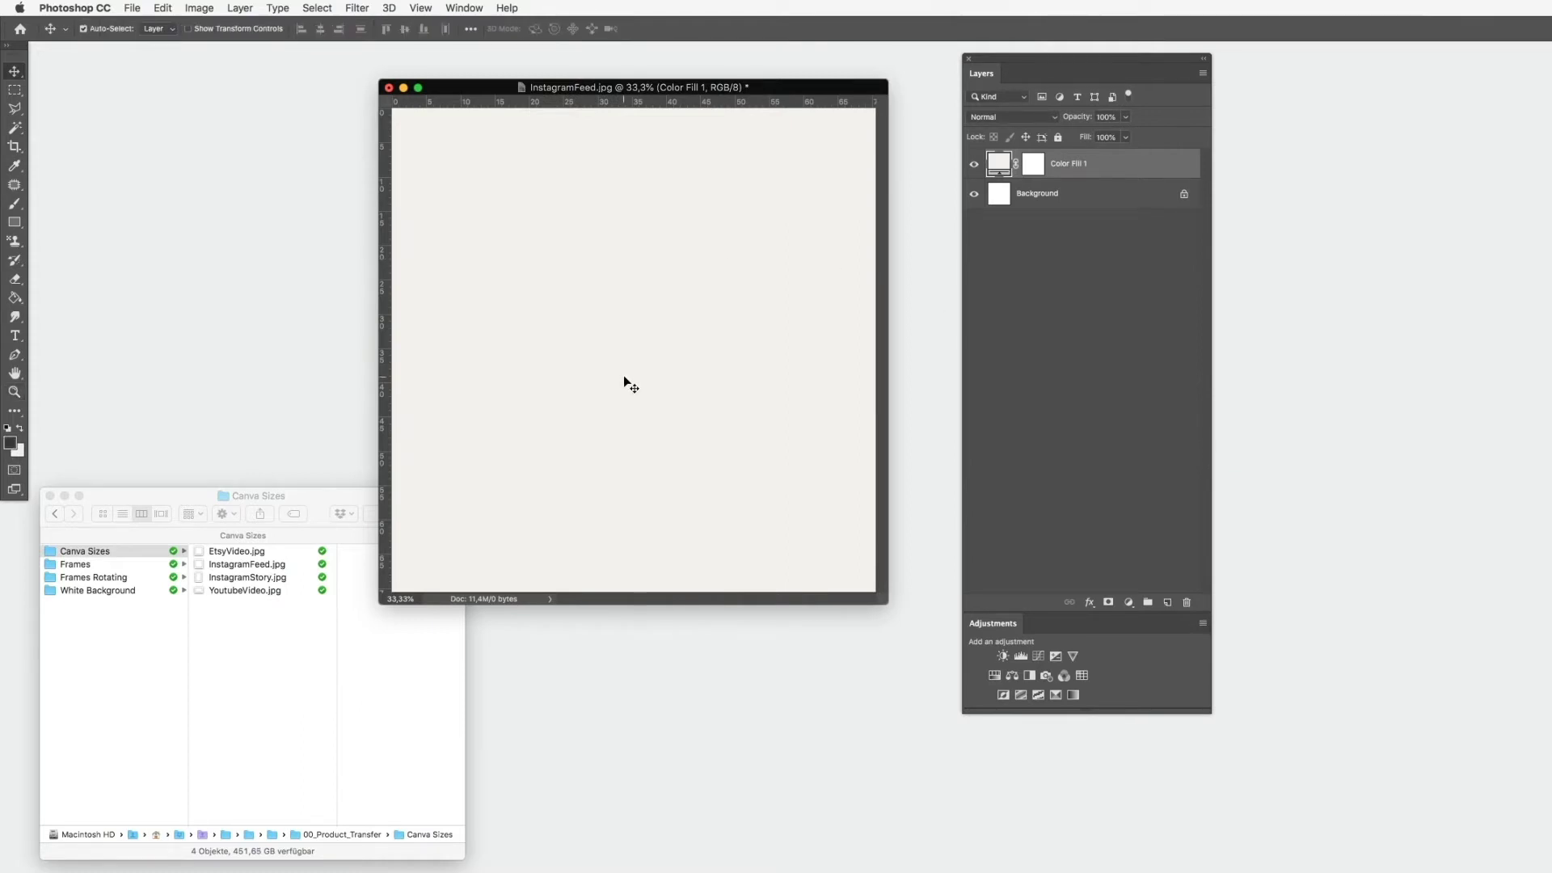
Type the date as a new text layer and scale it to about 246%
{"action": "key", "text": "t"}
{"action": "left_click", "coordinate": [571, 411]}
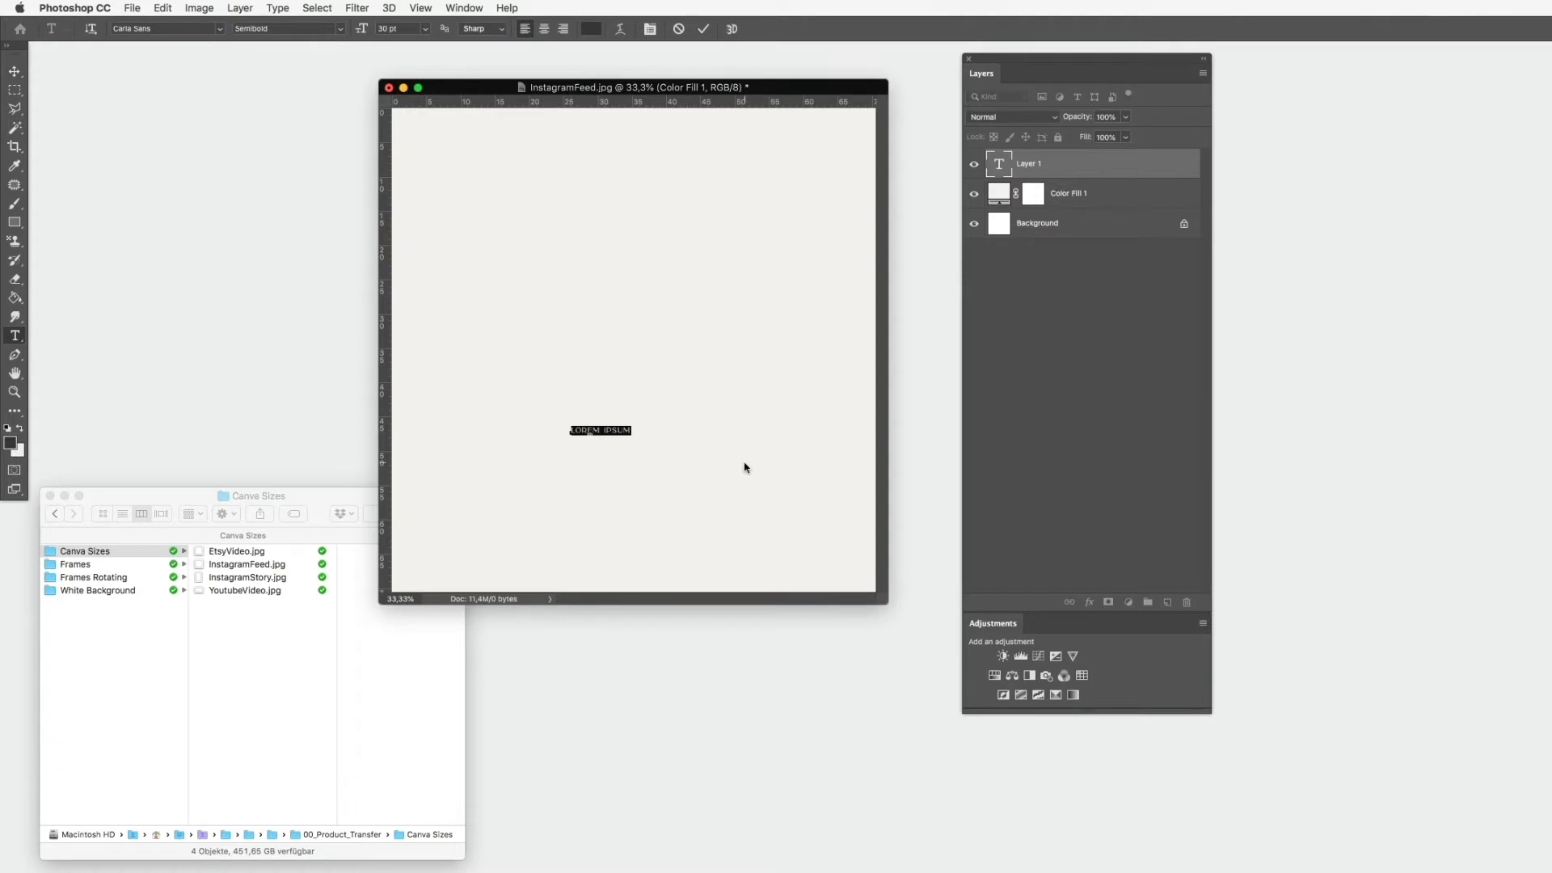
{"action": "type", "text": "02_BUY"}
{"action": "type", "text": " 2021"}
{"action": "key", "text": "super+Return"}
{"action": "key", "text": "super+t"}
{"action": "left_click_drag", "start_coordinate": [635, 421], "coordinate": [708, 465]}
{"action": "left_click", "coordinate": [164, 8]}
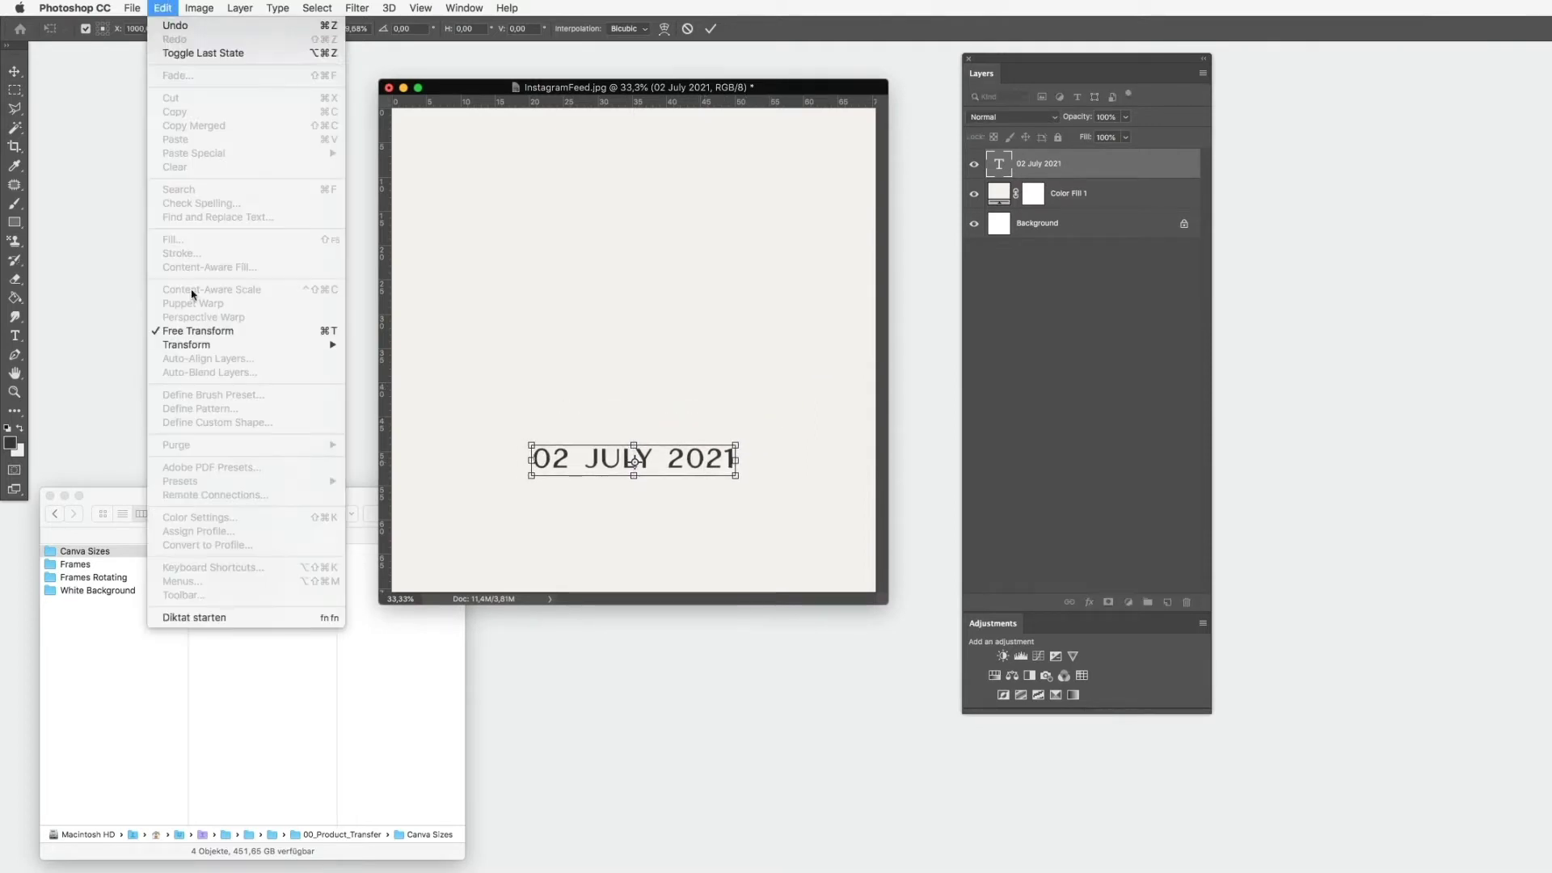
{"action": "left_click", "coordinate": [179, 7]}
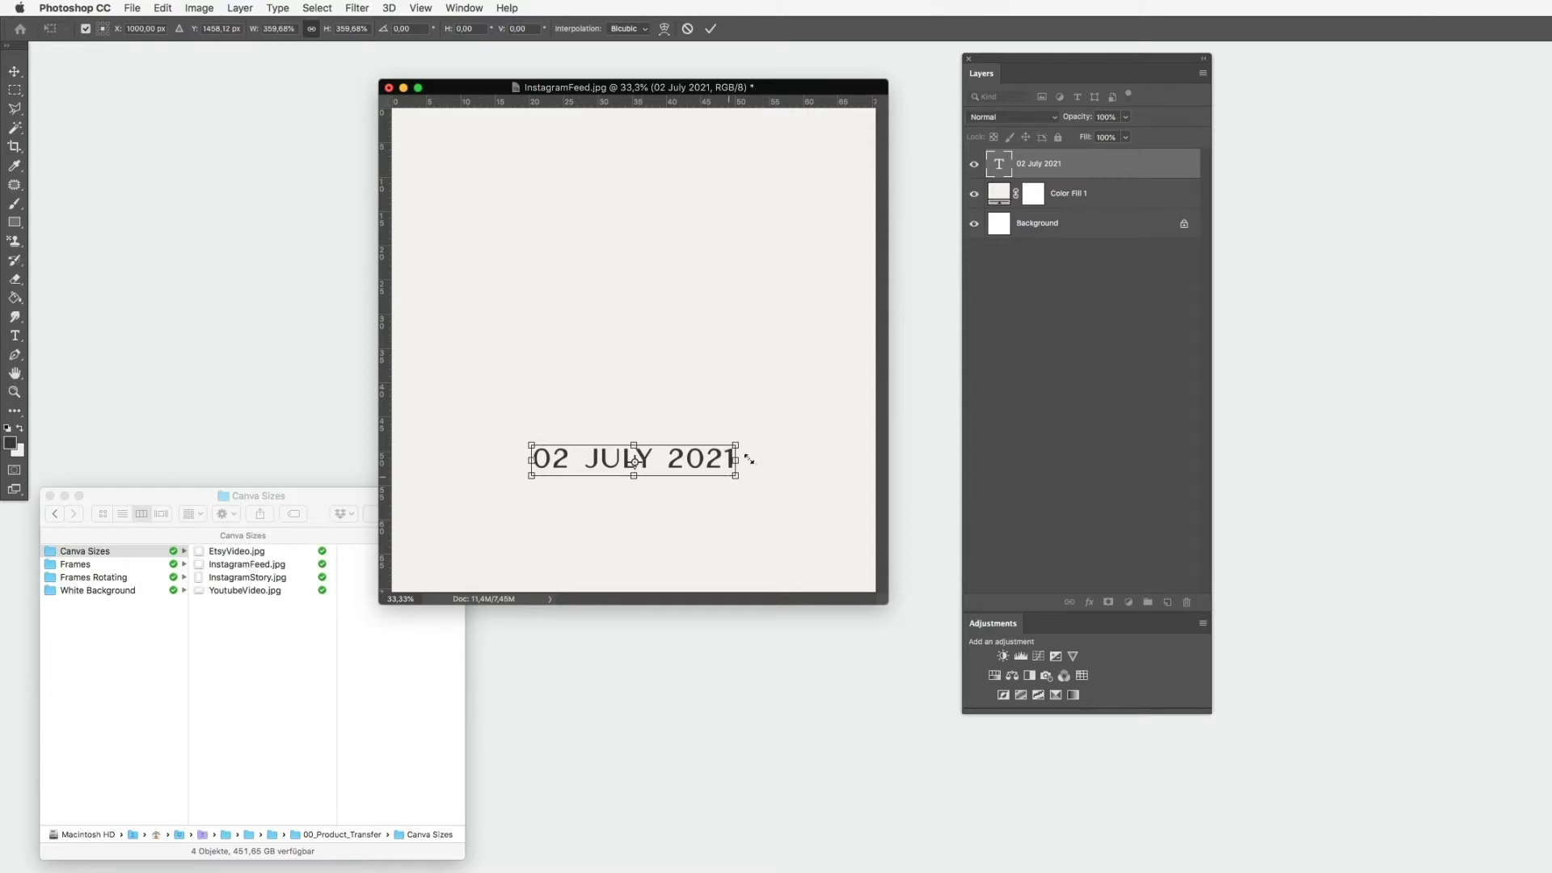
{"action": "left_click_drag", "start_coordinate": [735, 445], "coordinate": [666, 523]}
{"action": "key", "text": "Return"}
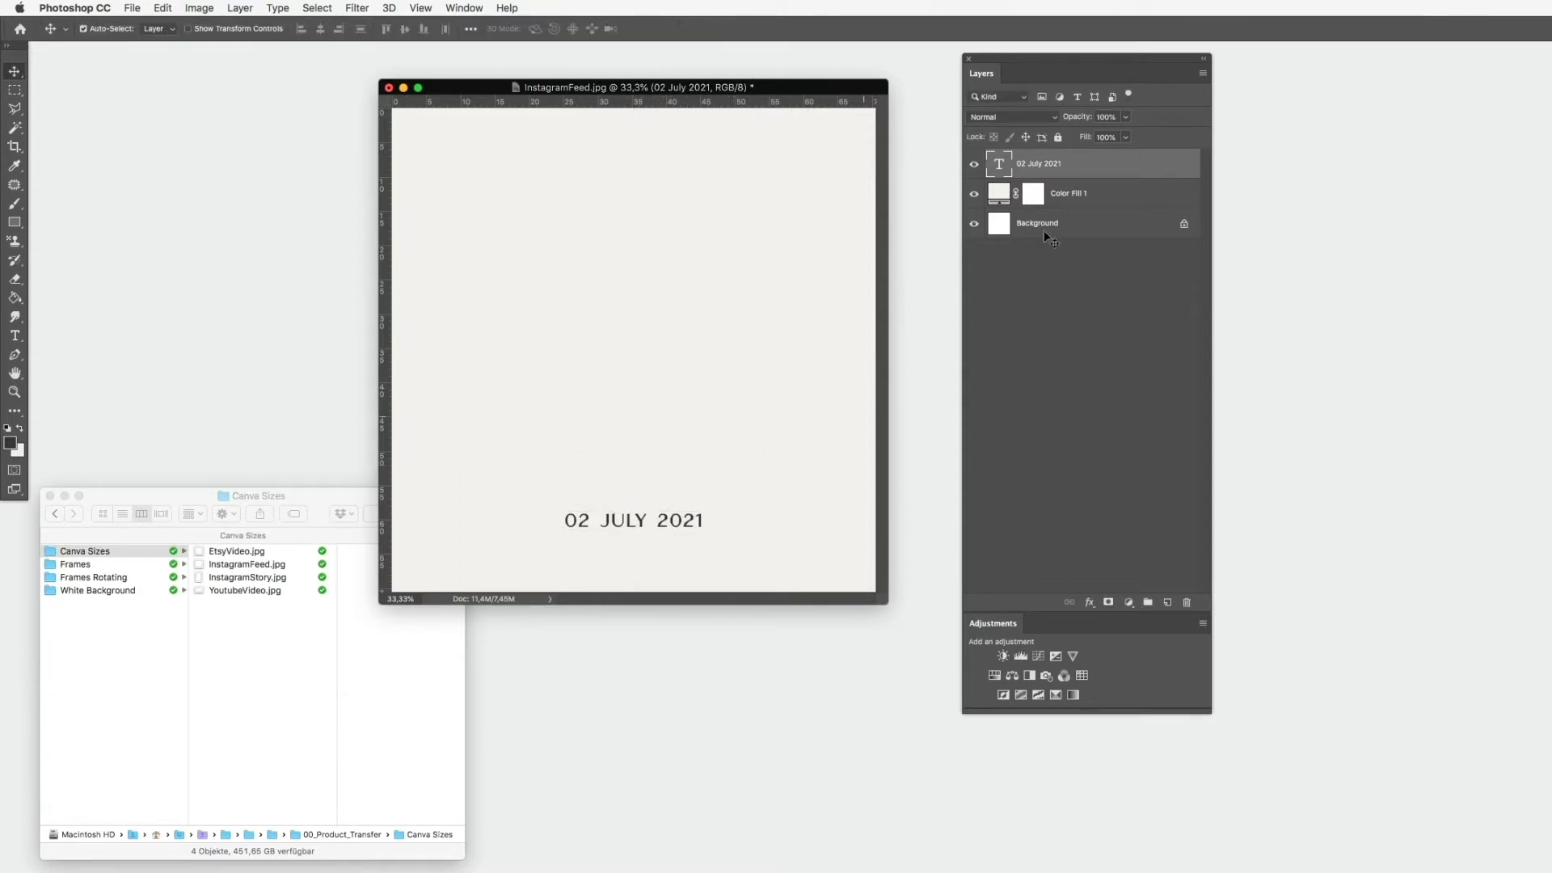
Add dashes to the date so it reads '02 - July - 2021'
{"action": "double_click", "coordinate": [1003, 165]}
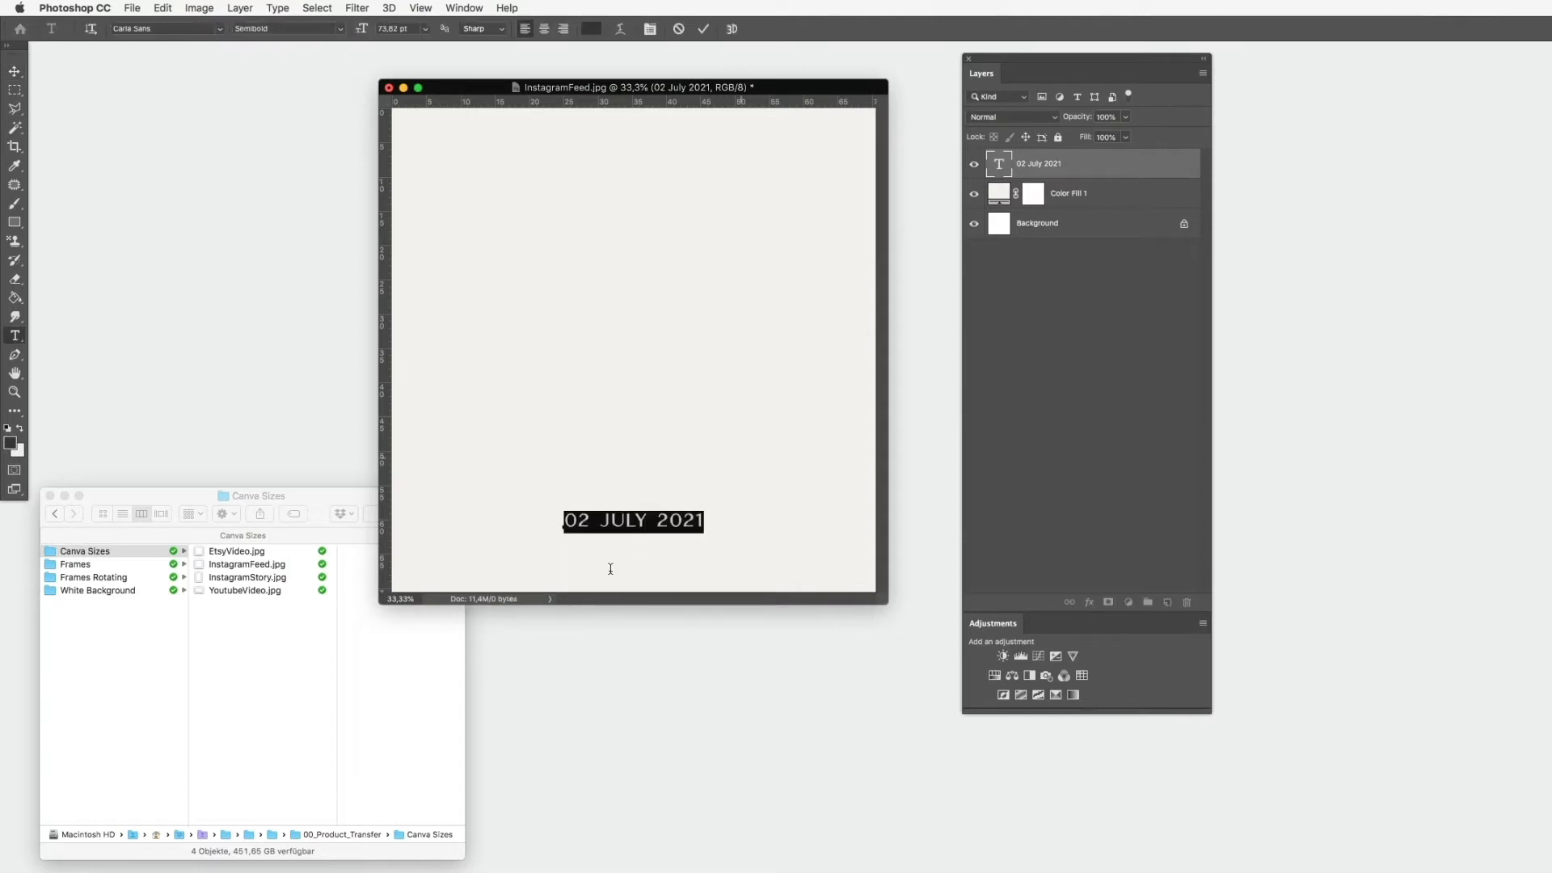
{"action": "left_click", "coordinate": [600, 521]}
{"action": "type", "text": "-"}
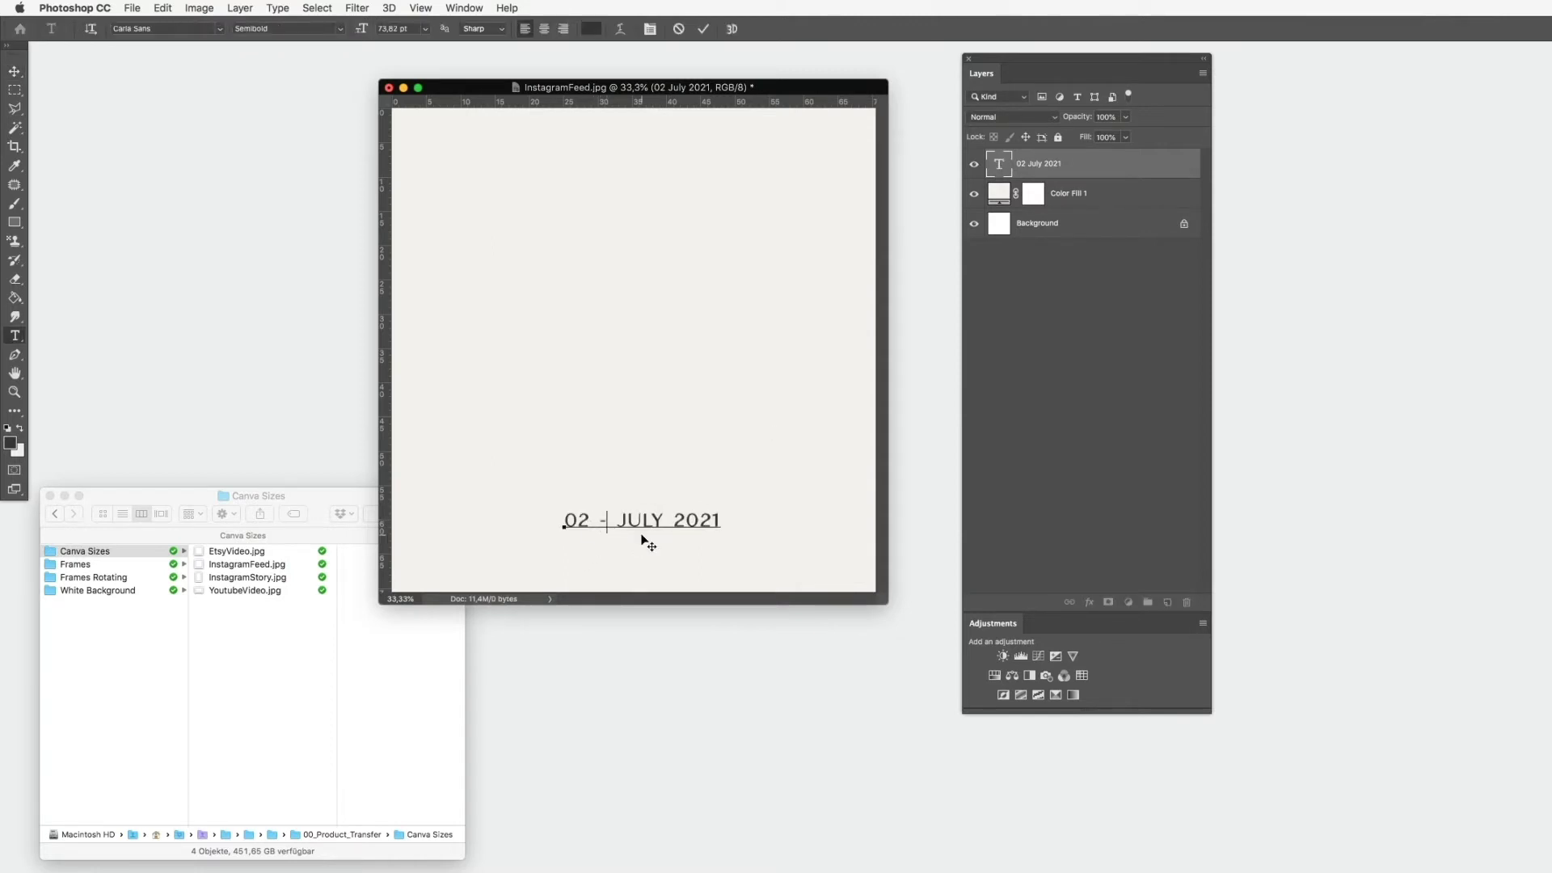
{"action": "key", "text": "Right"}
{"action": "key", "text": "Right"}
{"action": "key", "text": "Right"}
{"action": "key", "text": "Right"}
{"action": "key", "text": "Right"}
{"action": "type", "text": "-"}
{"action": "key", "text": "super+Return"}
{"action": "key", "text": "v"}
Centre the date text near the bottom of the canvas
{"action": "key", "text": "super+t"}
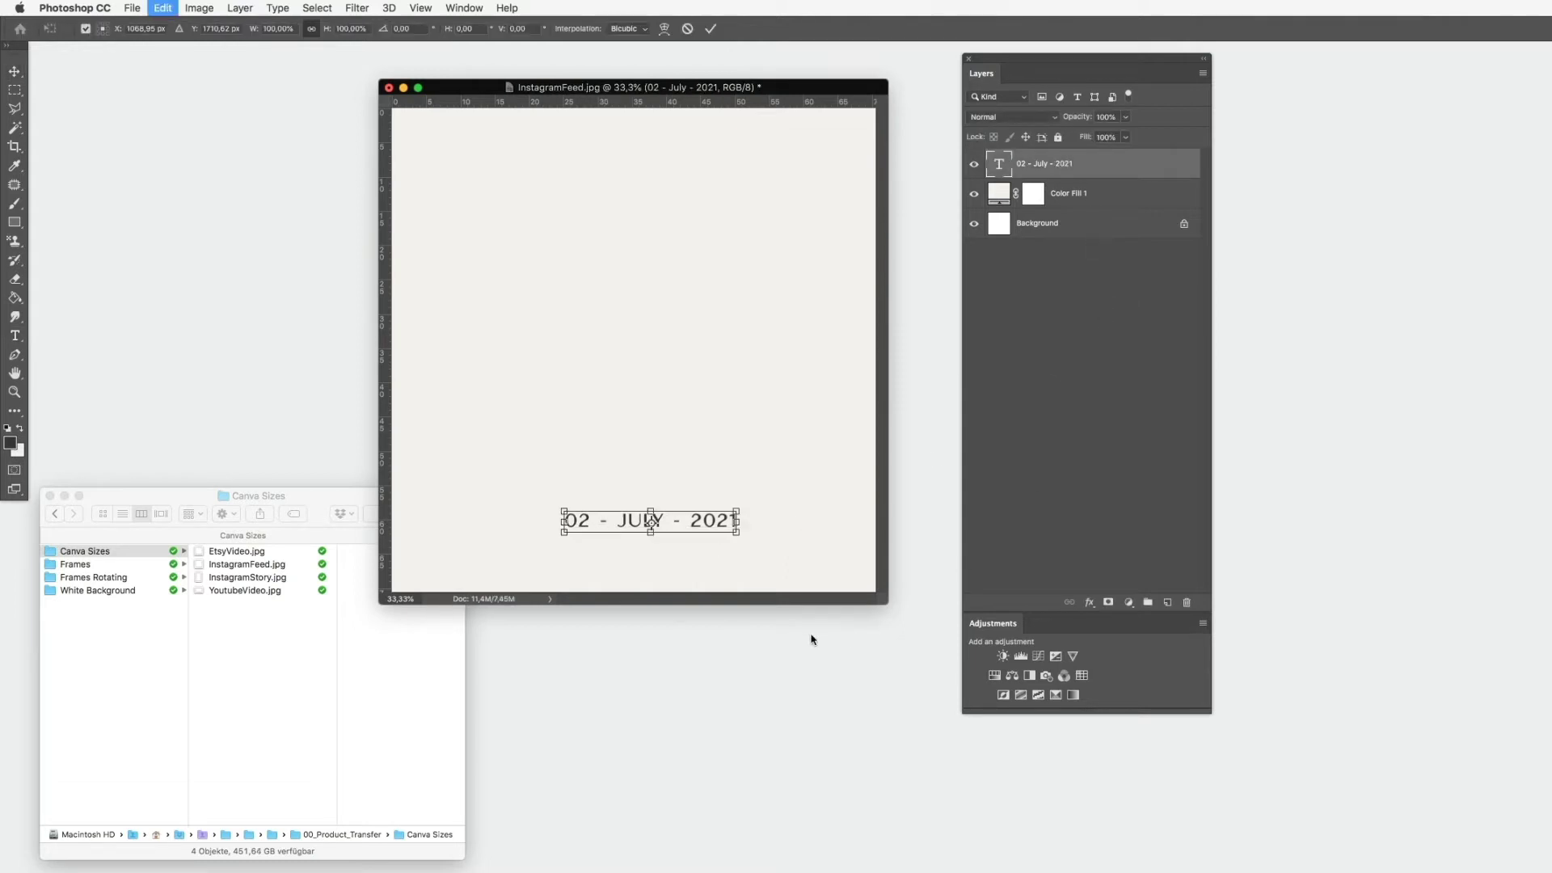
{"action": "left_click_drag", "start_coordinate": [700, 524], "coordinate": [679, 528]}
{"action": "key", "text": "Return"}
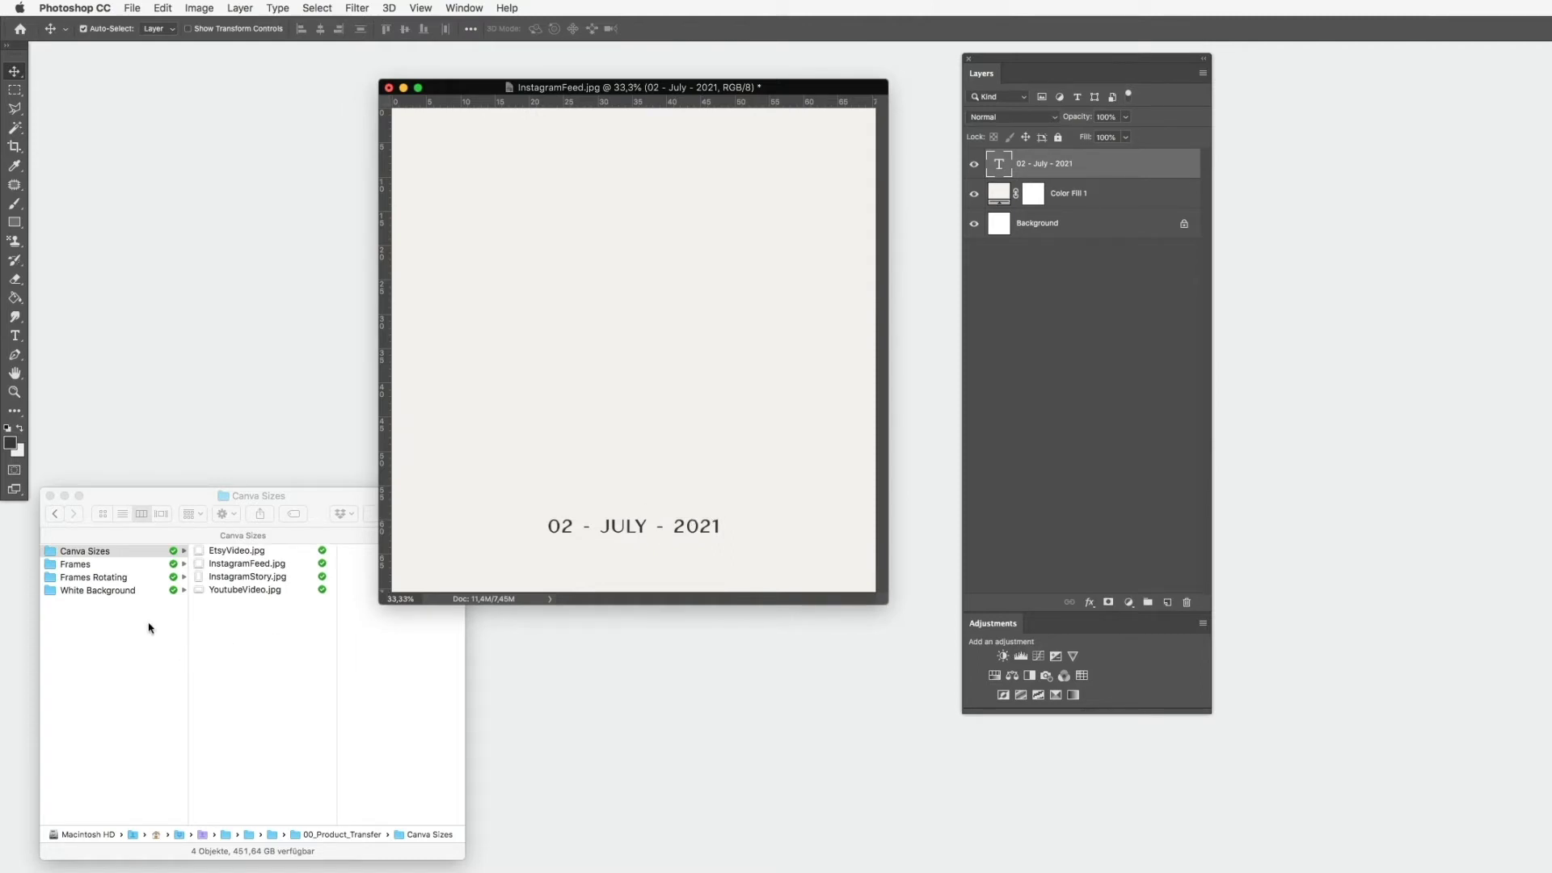
Preview the Frame_09 and Frame_16 clips in Finder, then drag Frame_53.mov onto the canvas
{"action": "left_click", "coordinate": [139, 579]}
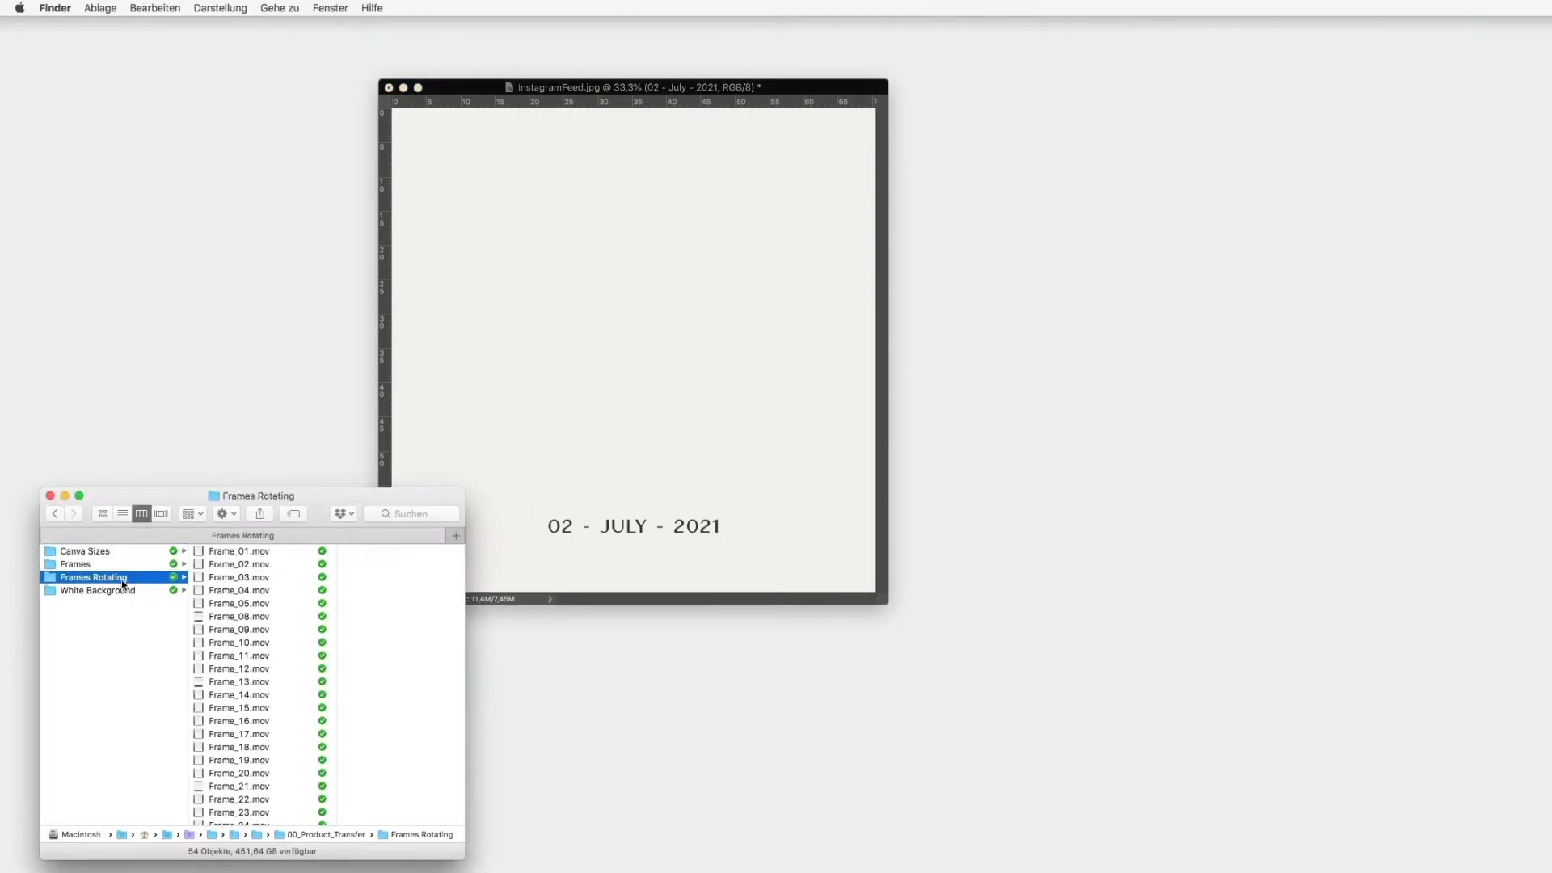
{"action": "left_click", "coordinate": [104, 566]}
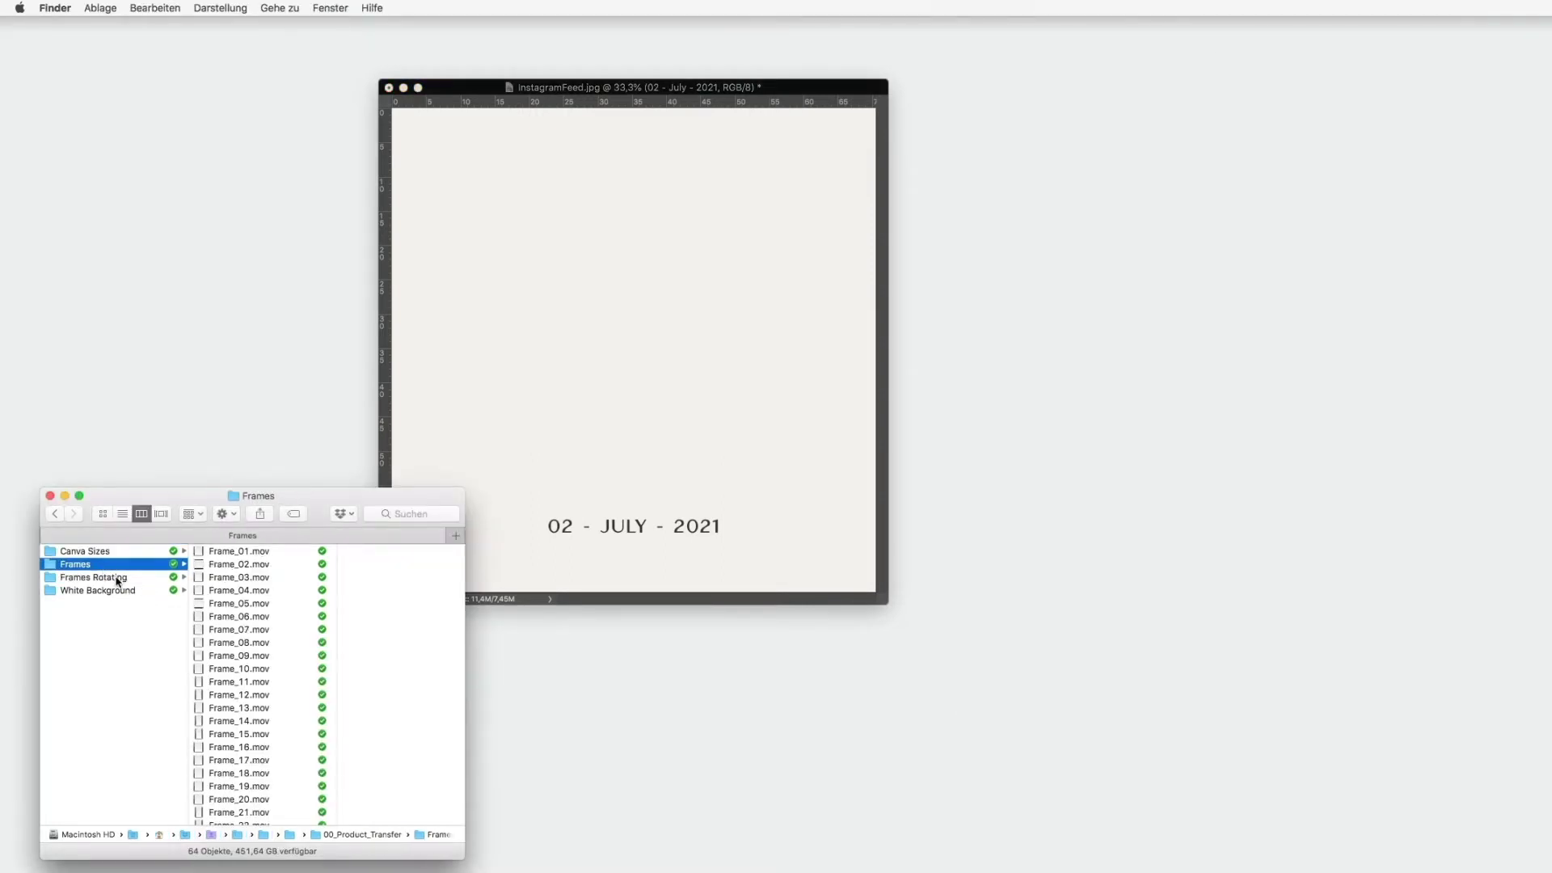
{"action": "left_click", "coordinate": [230, 655]}
{"action": "key", "text": "space"}
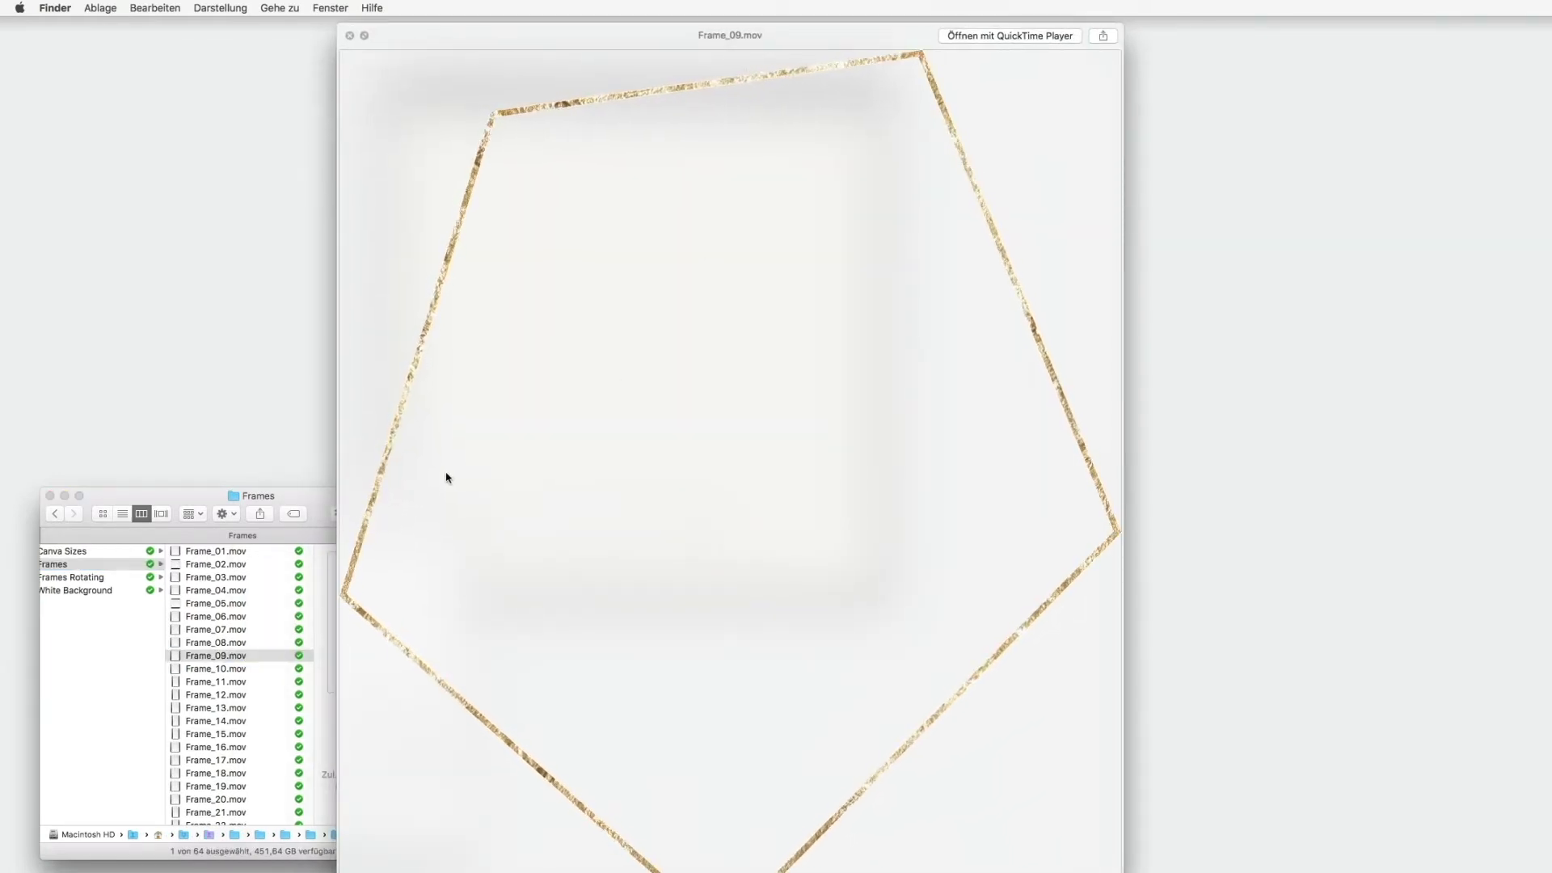
{"action": "left_click", "coordinate": [123, 582]}
{"action": "left_click", "coordinate": [123, 578]}
{"action": "left_click", "coordinate": [253, 721]}
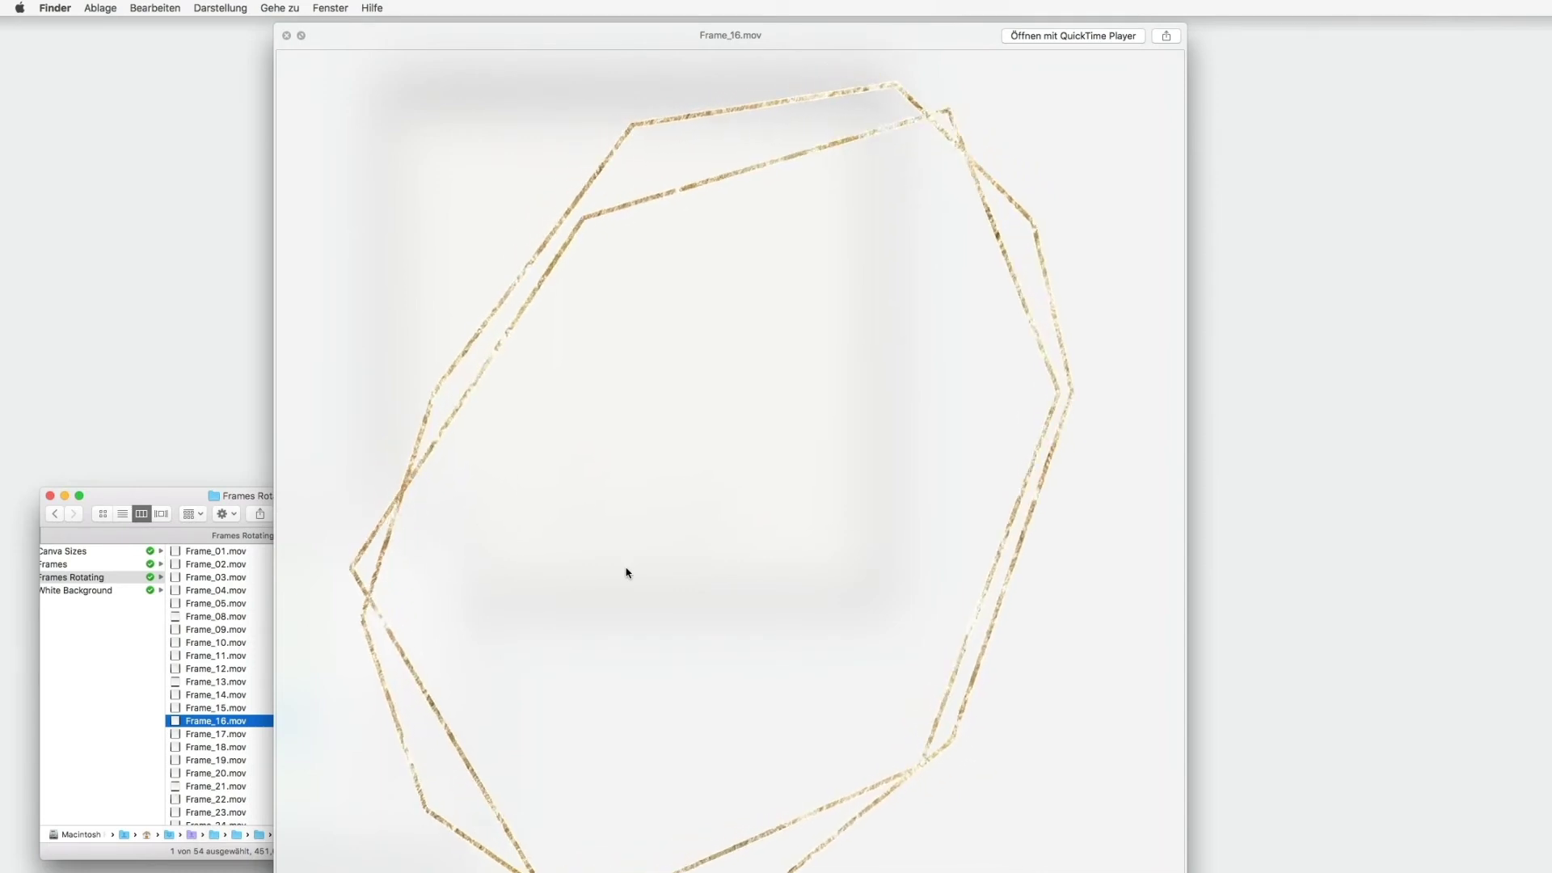
{"action": "left_click", "coordinate": [217, 818]}
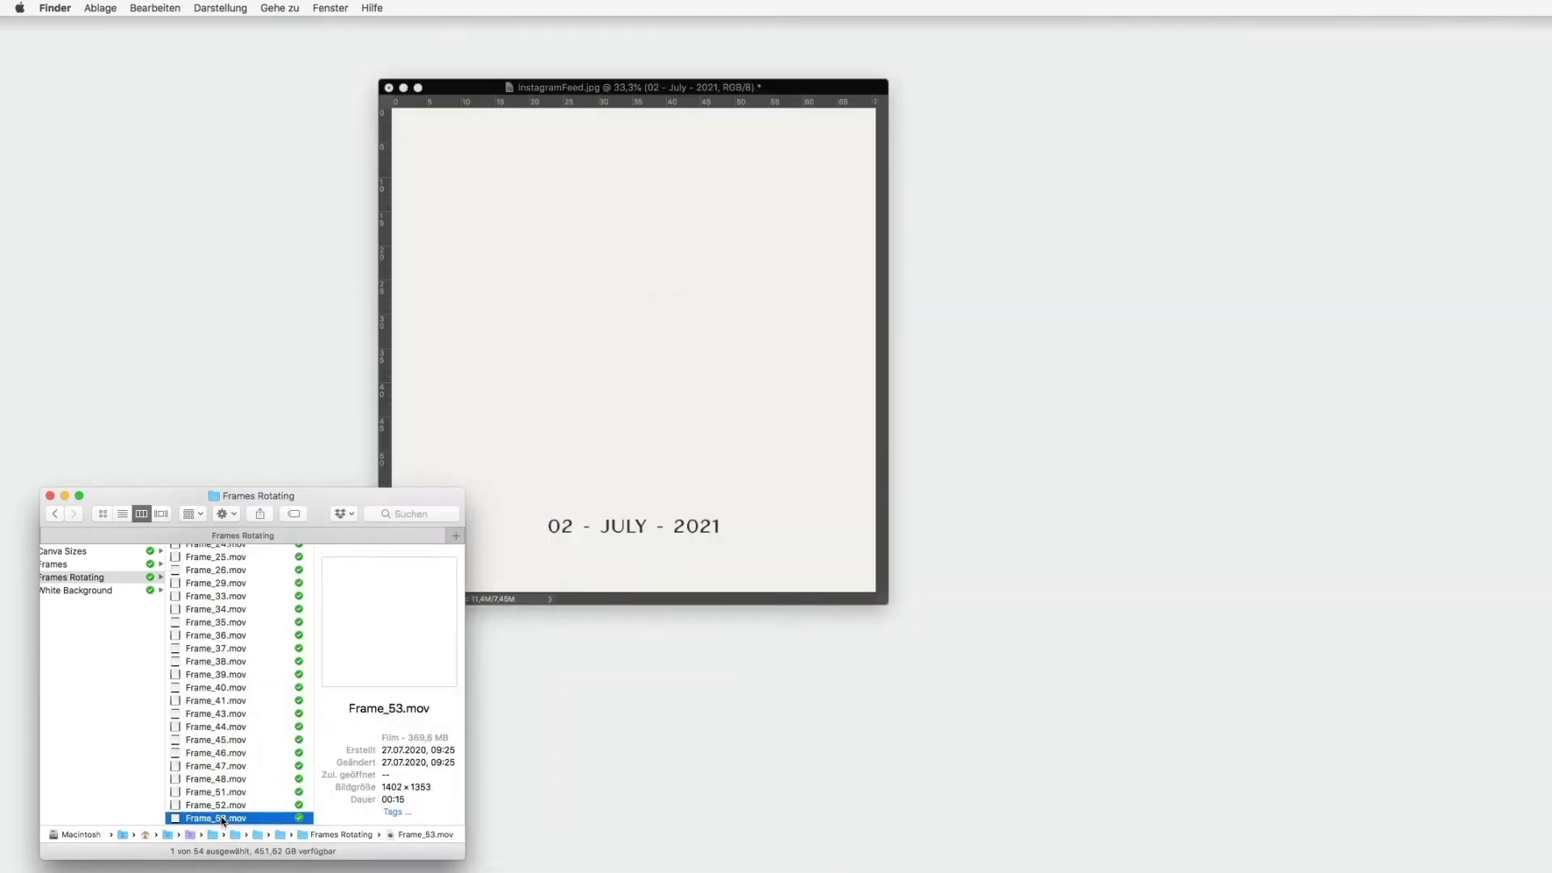
{"action": "left_click_drag", "start_coordinate": [223, 822], "coordinate": [644, 289]}
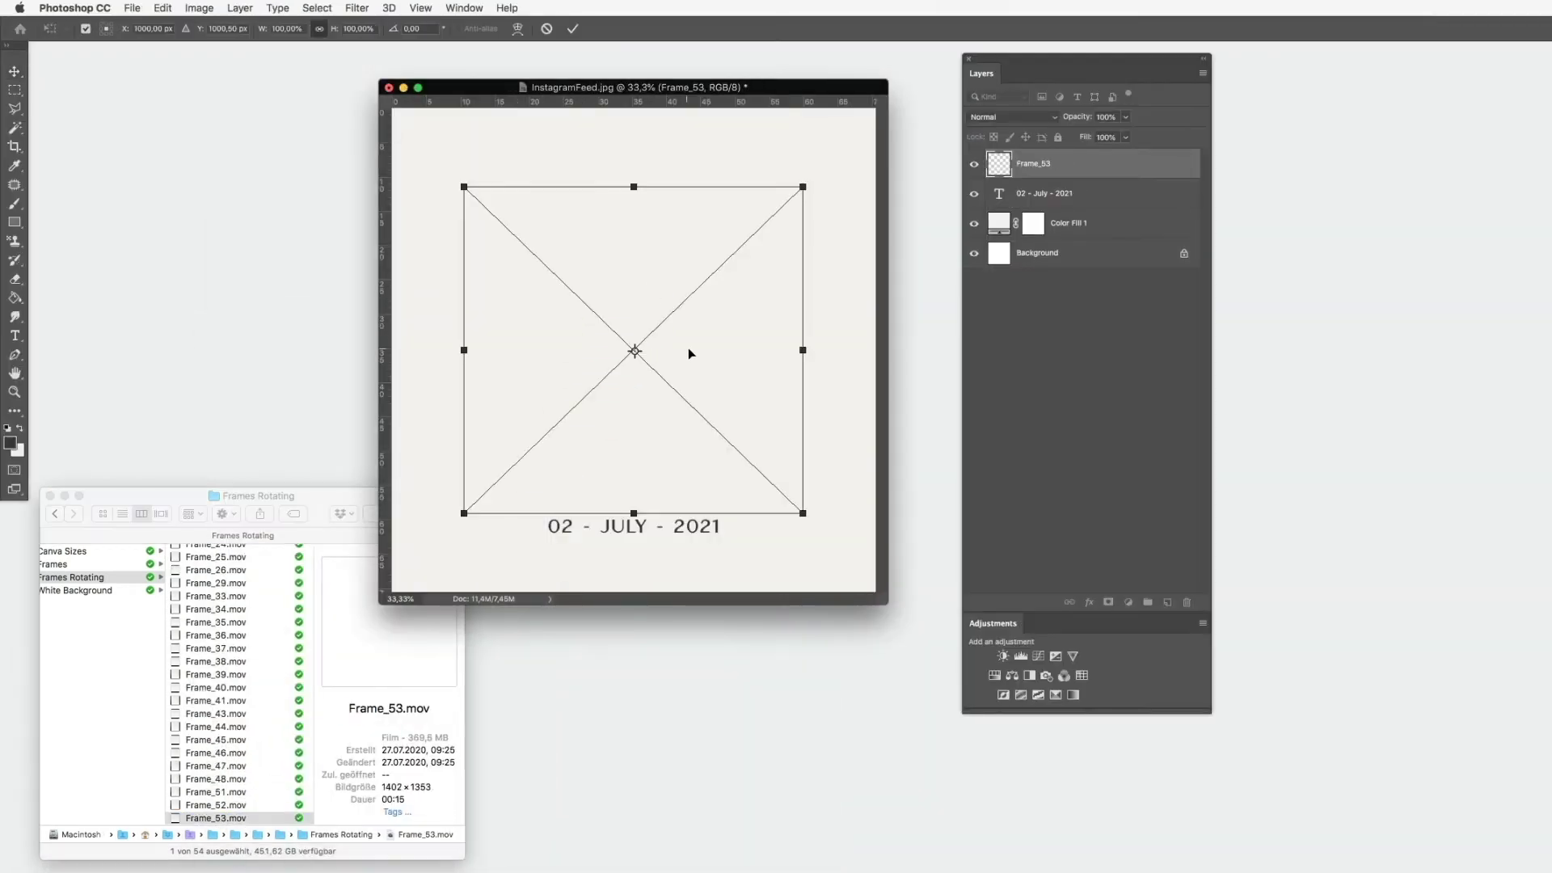
Commit the placed Frame_53 layer, show the Timeline panel and create a video timeline
{"action": "key", "text": "Return"}
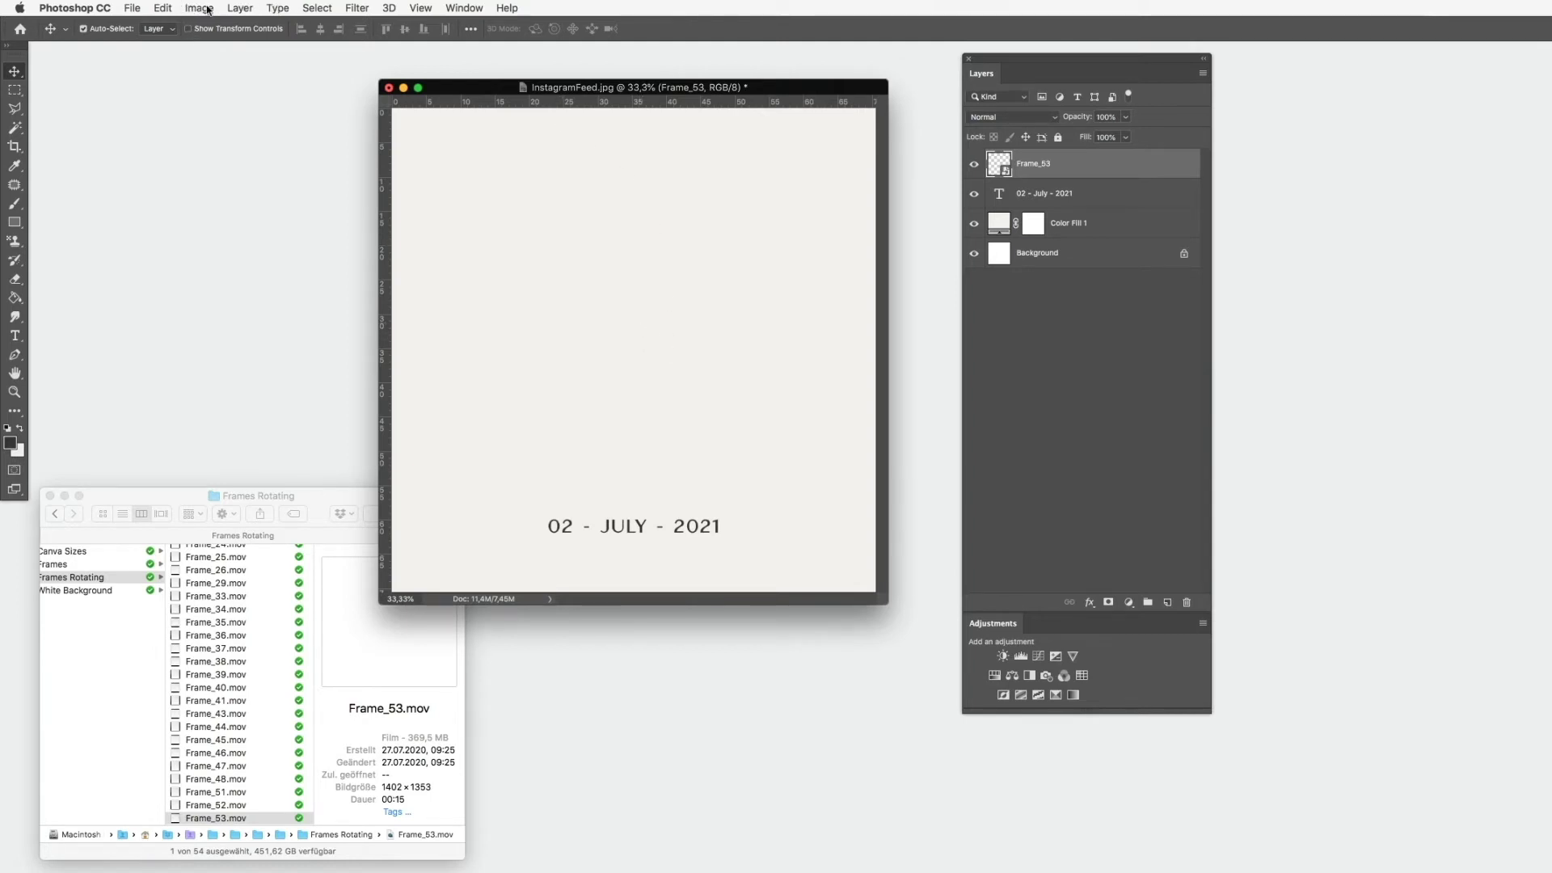
{"action": "left_click", "coordinate": [457, 9]}
{"action": "left_click", "coordinate": [456, 461]}
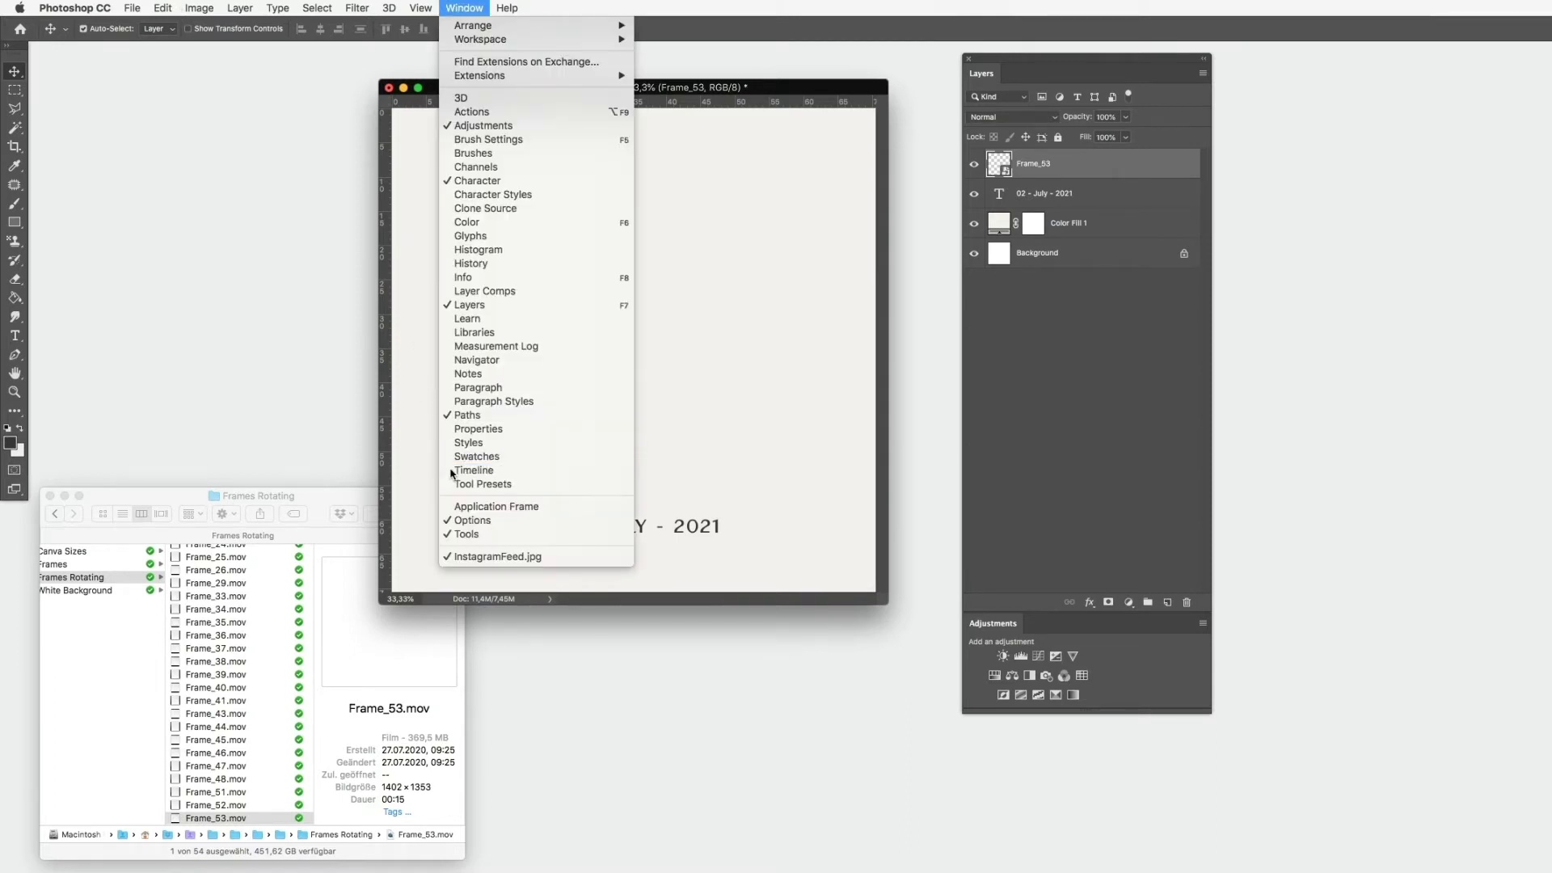
{"action": "left_click_drag", "start_coordinate": [578, 91], "coordinate": [671, 66]}
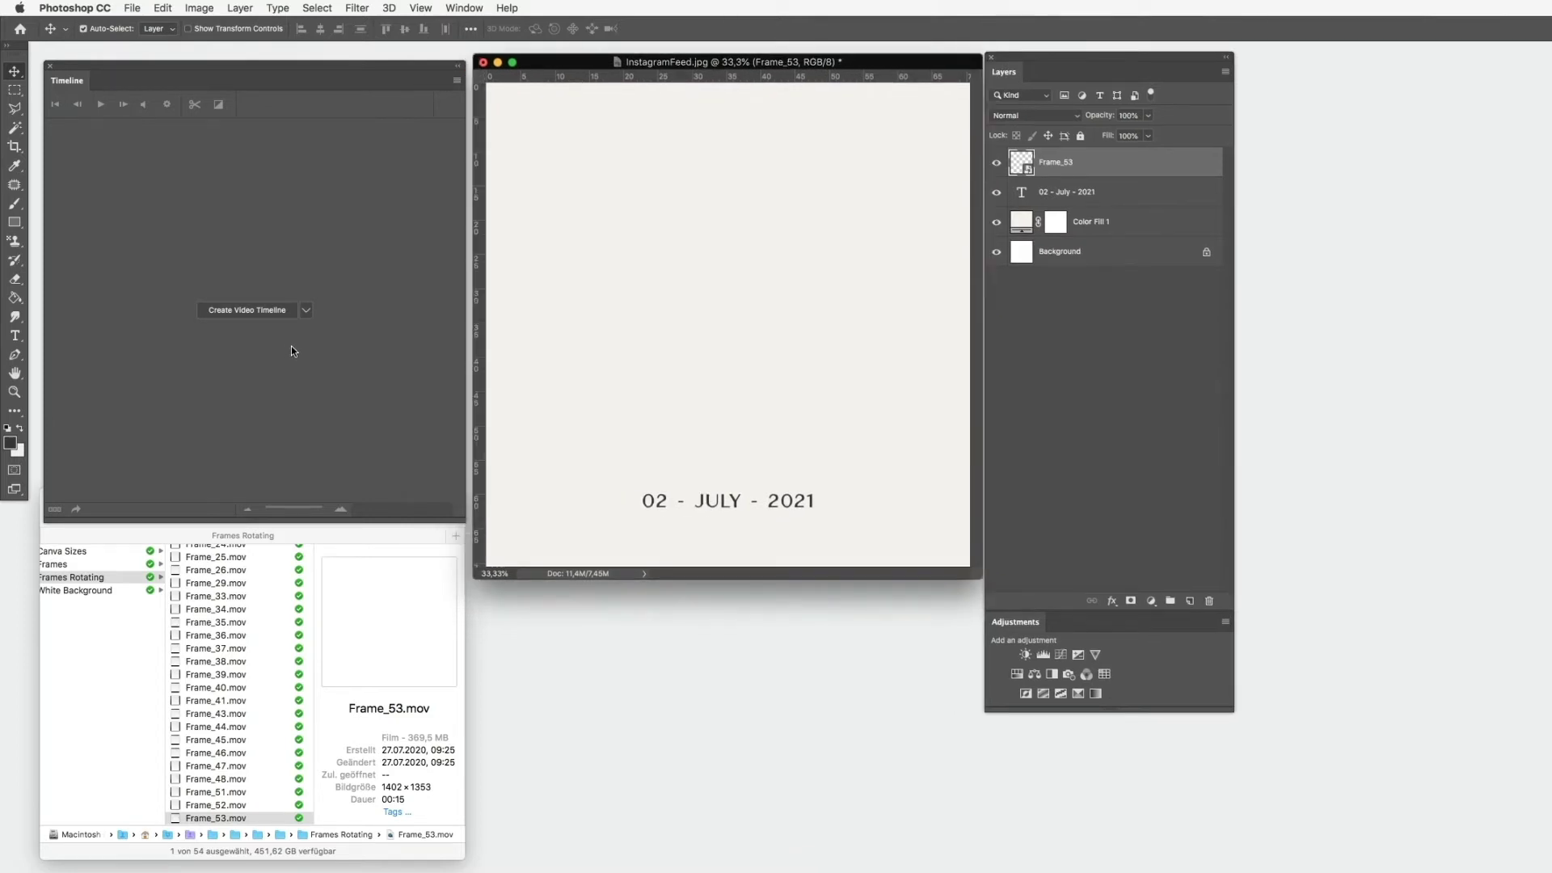
{"action": "left_click", "coordinate": [308, 311]}
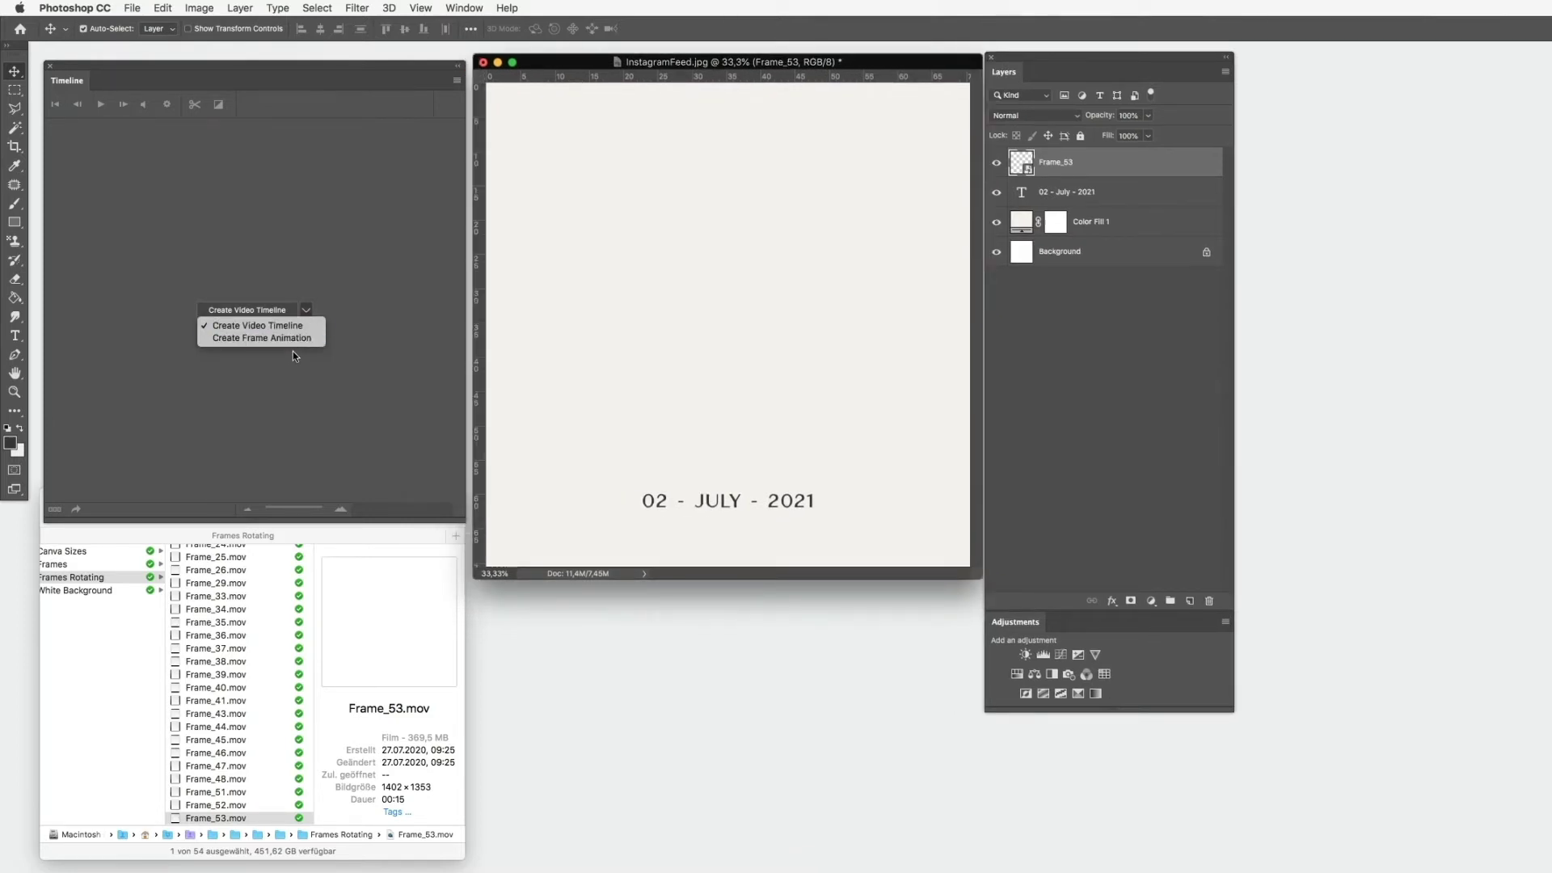
{"action": "left_click", "coordinate": [264, 350]}
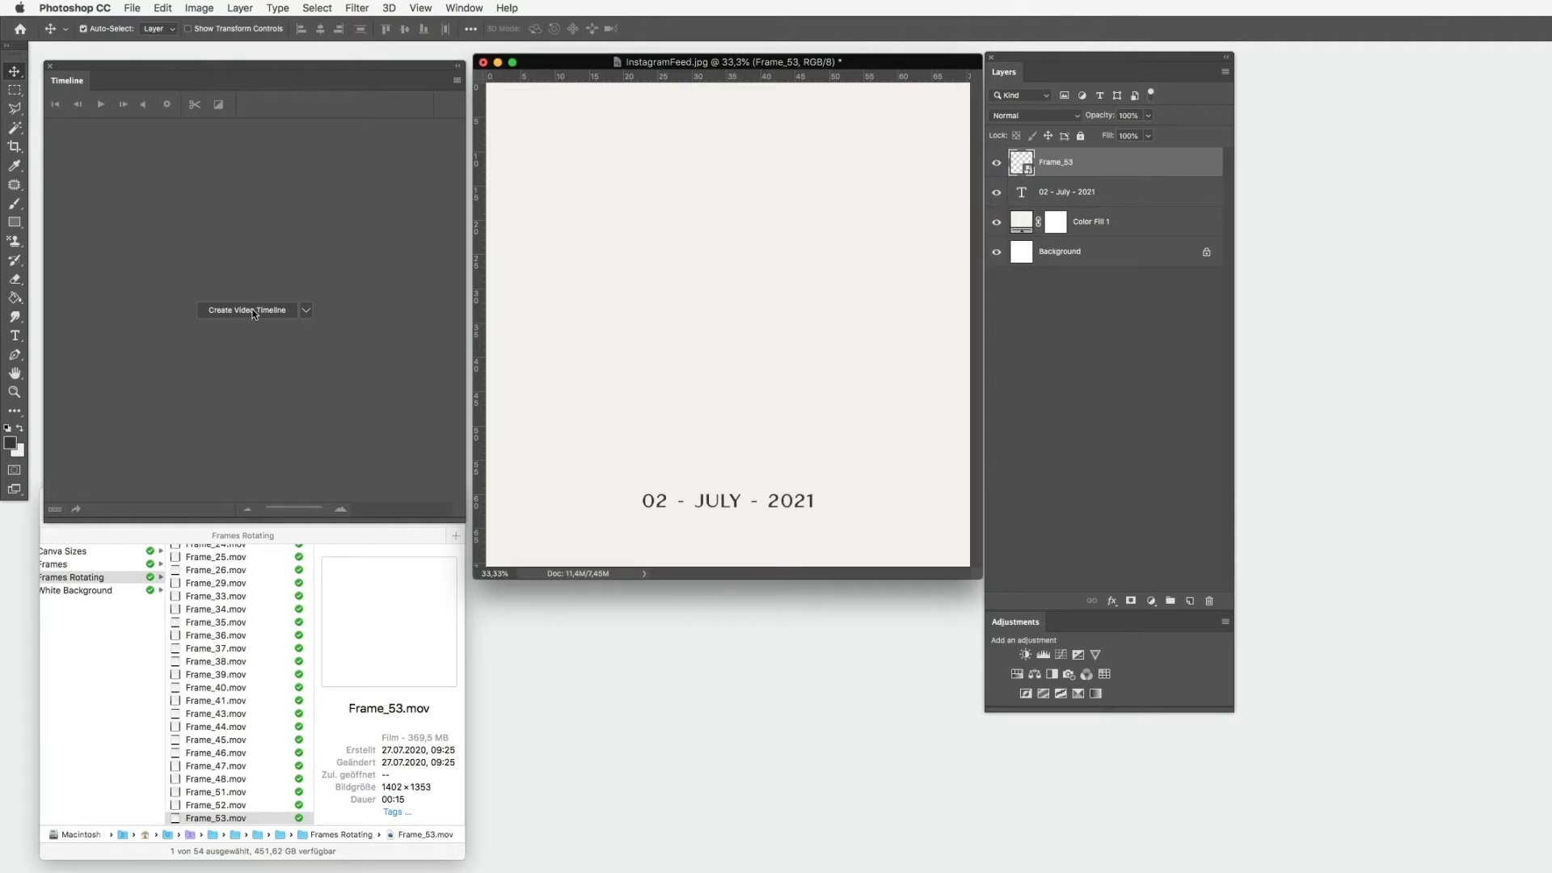
{"action": "left_click", "coordinate": [254, 312]}
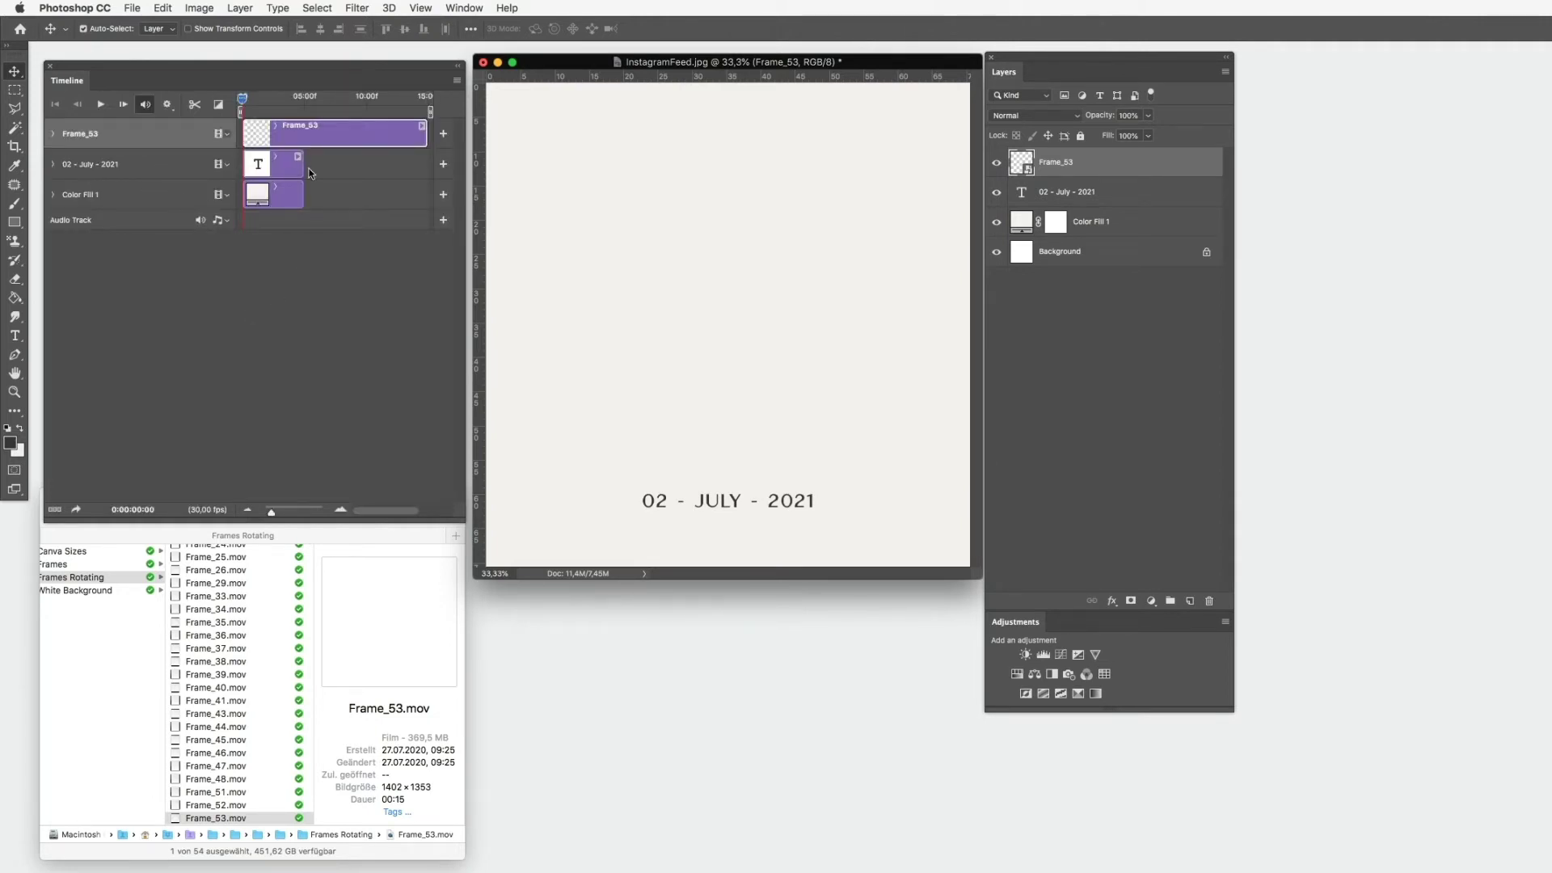
Stretch the '02 - July - 2021' and Color Fill 1 clips to 15 seconds, then scrub ahead
{"action": "left_click_drag", "start_coordinate": [303, 165], "coordinate": [418, 163]}
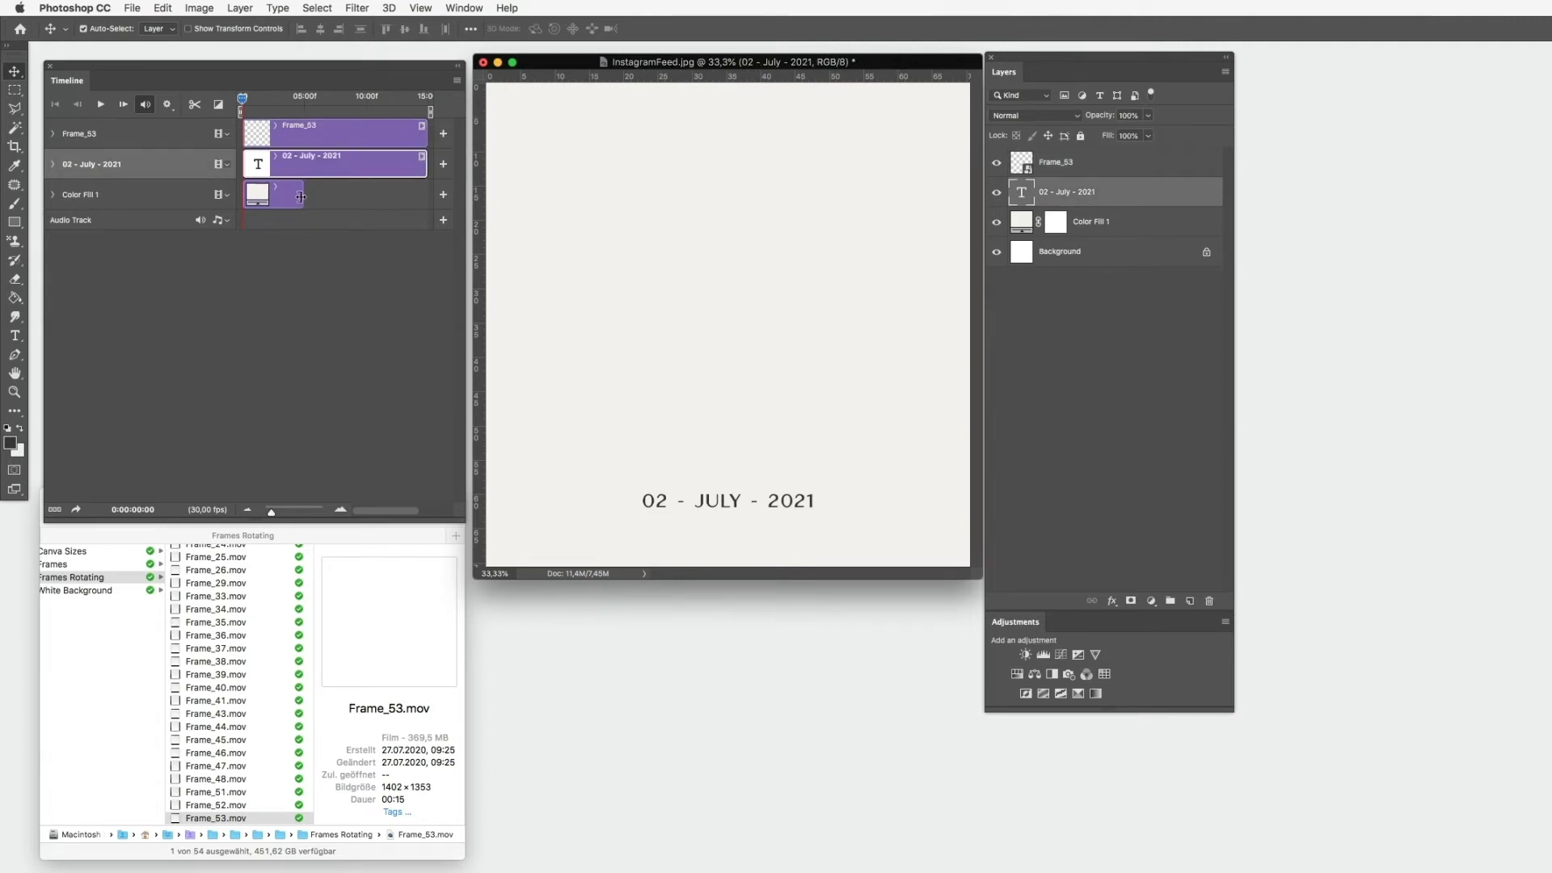
{"action": "left_click_drag", "start_coordinate": [301, 197], "coordinate": [417, 194]}
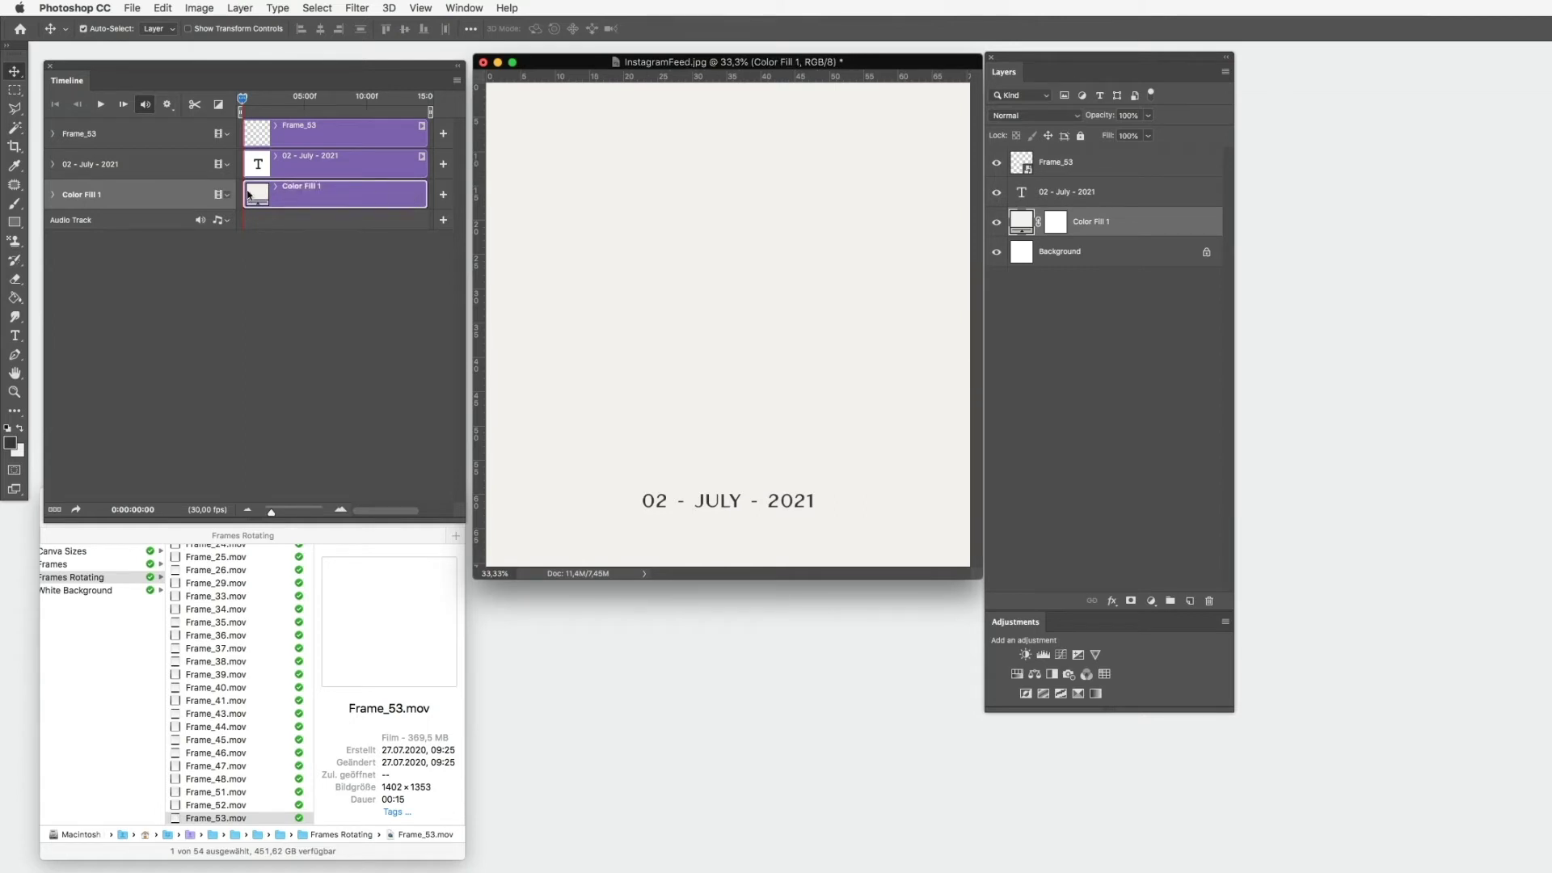
{"action": "left_click", "coordinate": [338, 309]}
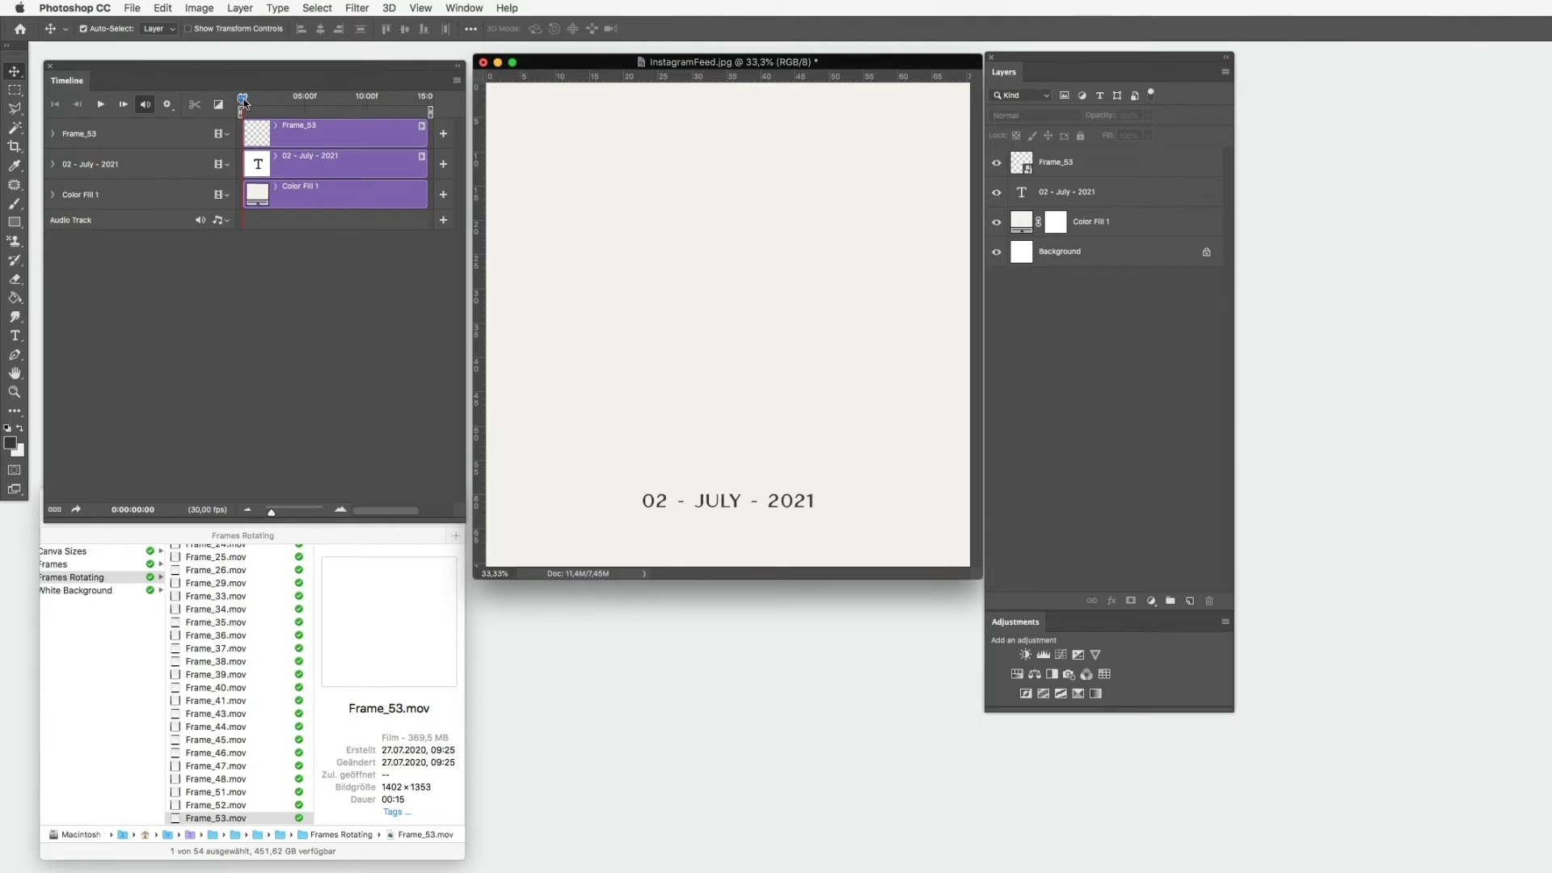
{"action": "left_click_drag", "start_coordinate": [243, 101], "coordinate": [341, 101]}
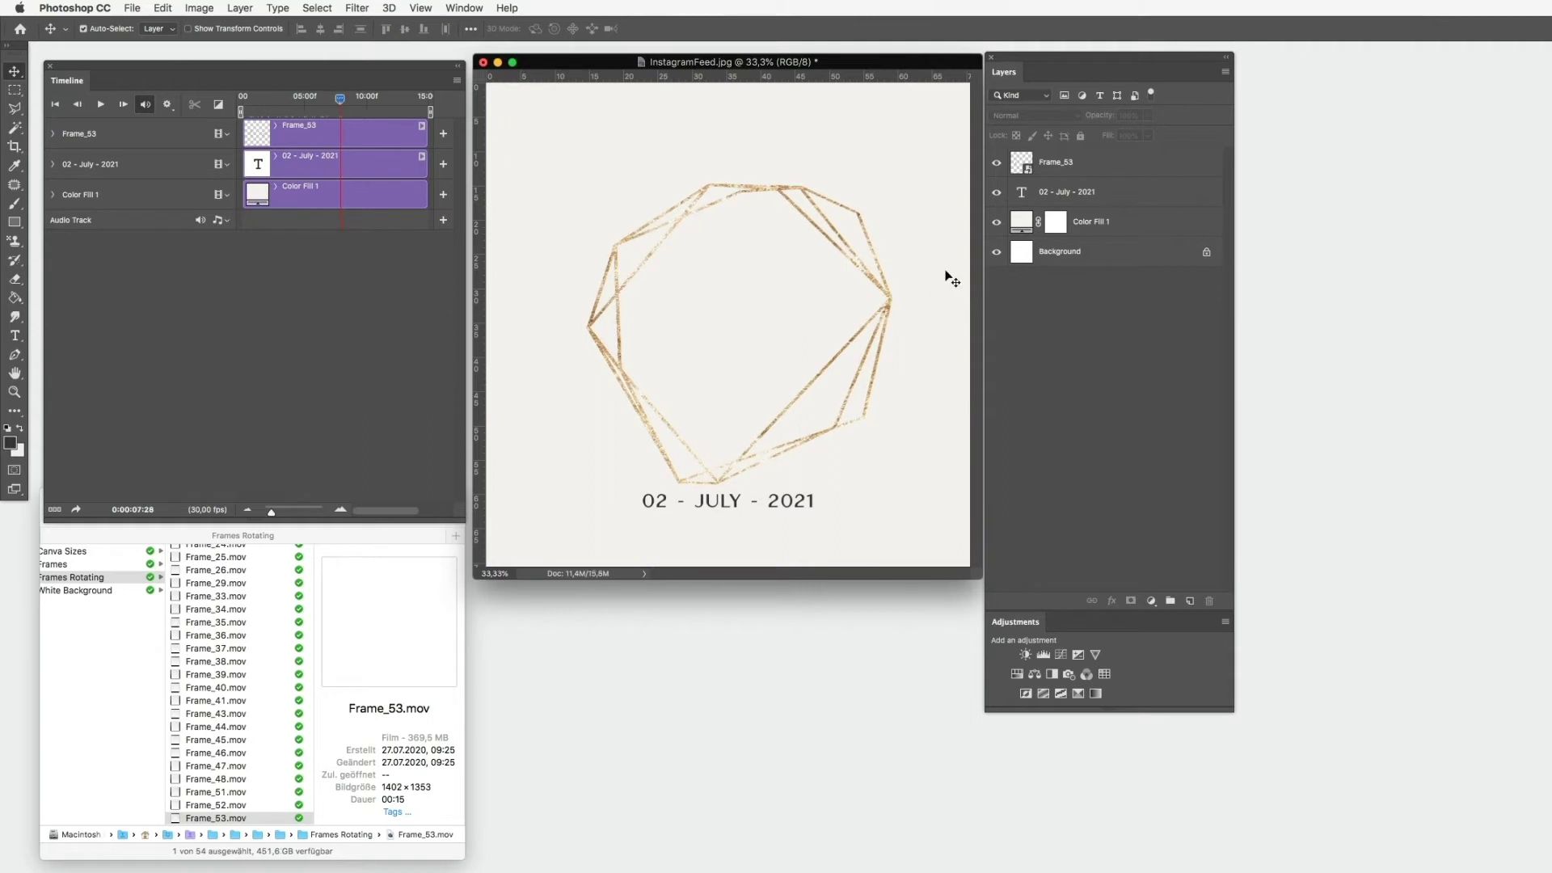
Free-transform Frame_53 to about 40° rotation and 118.88% scale, then drop its layer under the date
{"action": "left_click", "coordinate": [1094, 166]}
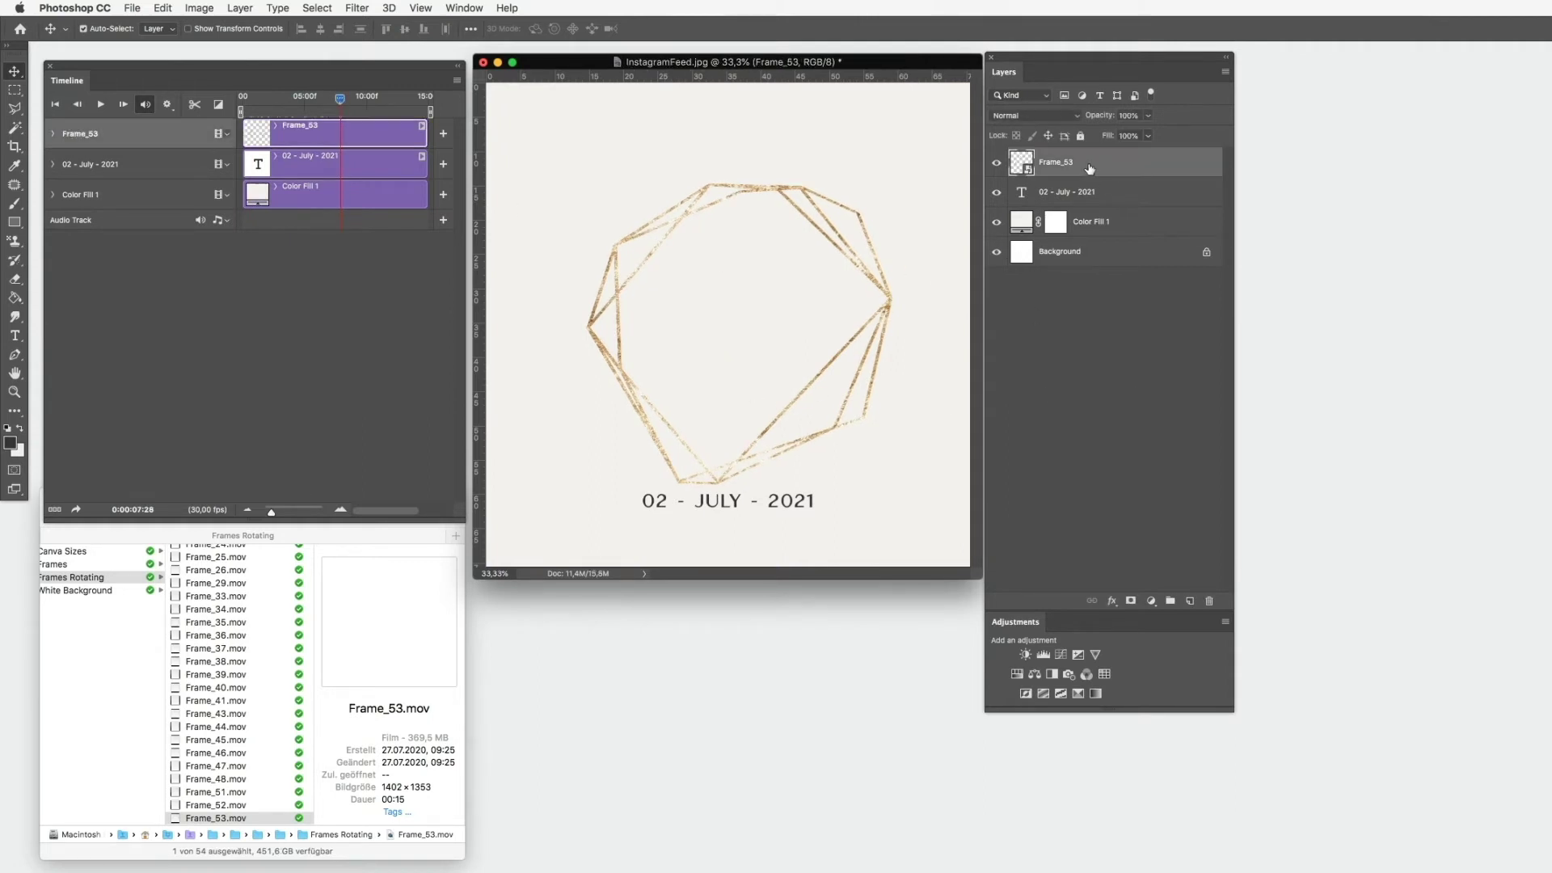
{"action": "left_click", "coordinate": [163, 9]}
{"action": "mouse_move", "coordinate": [215, 344]}
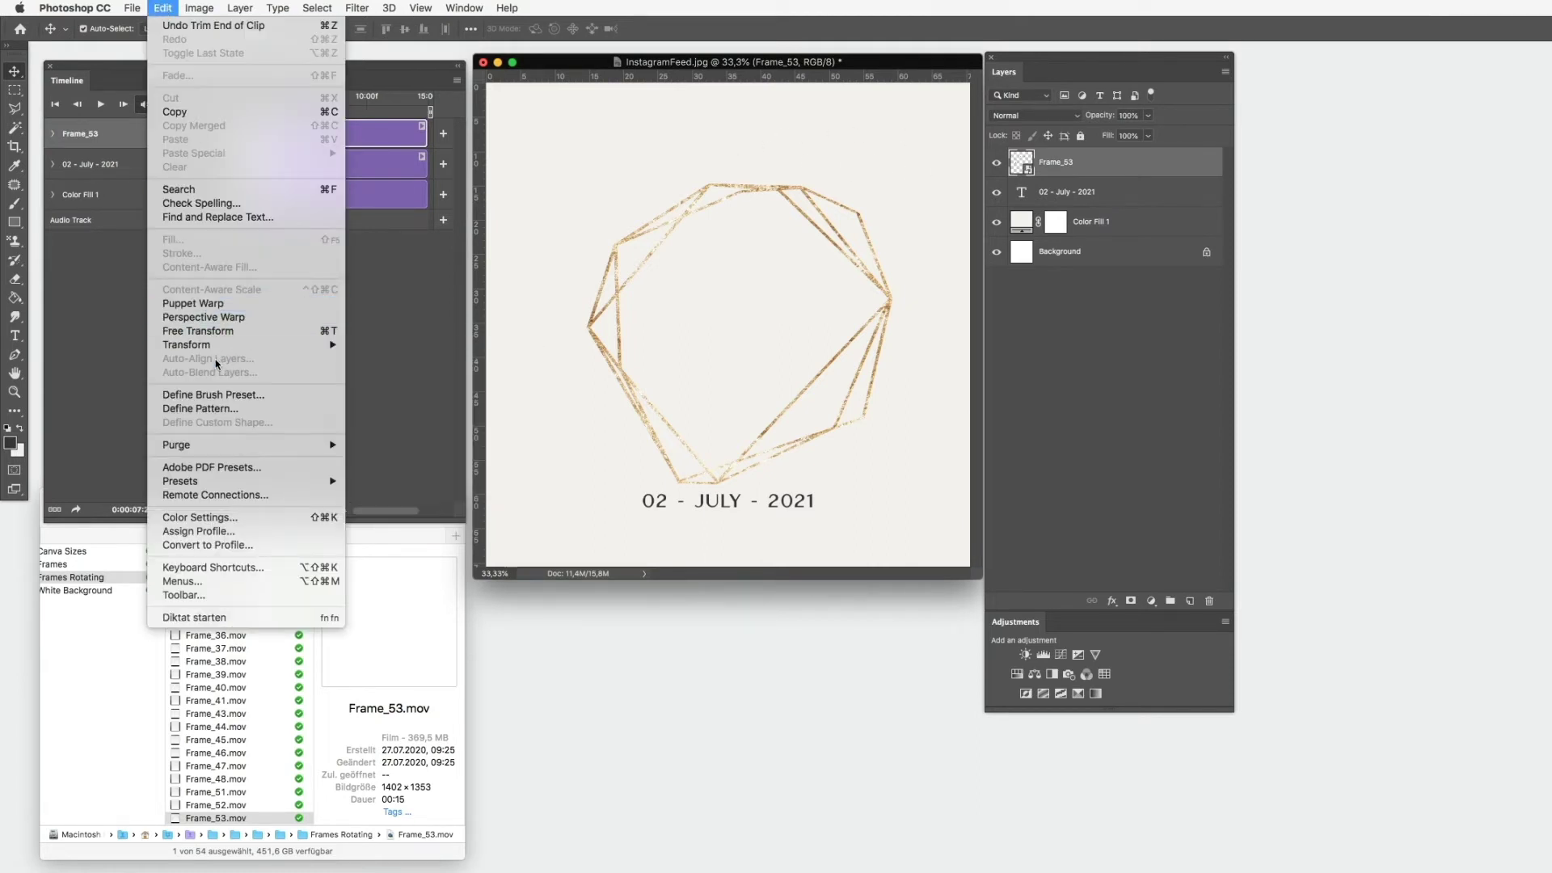
{"action": "left_click", "coordinate": [215, 330]}
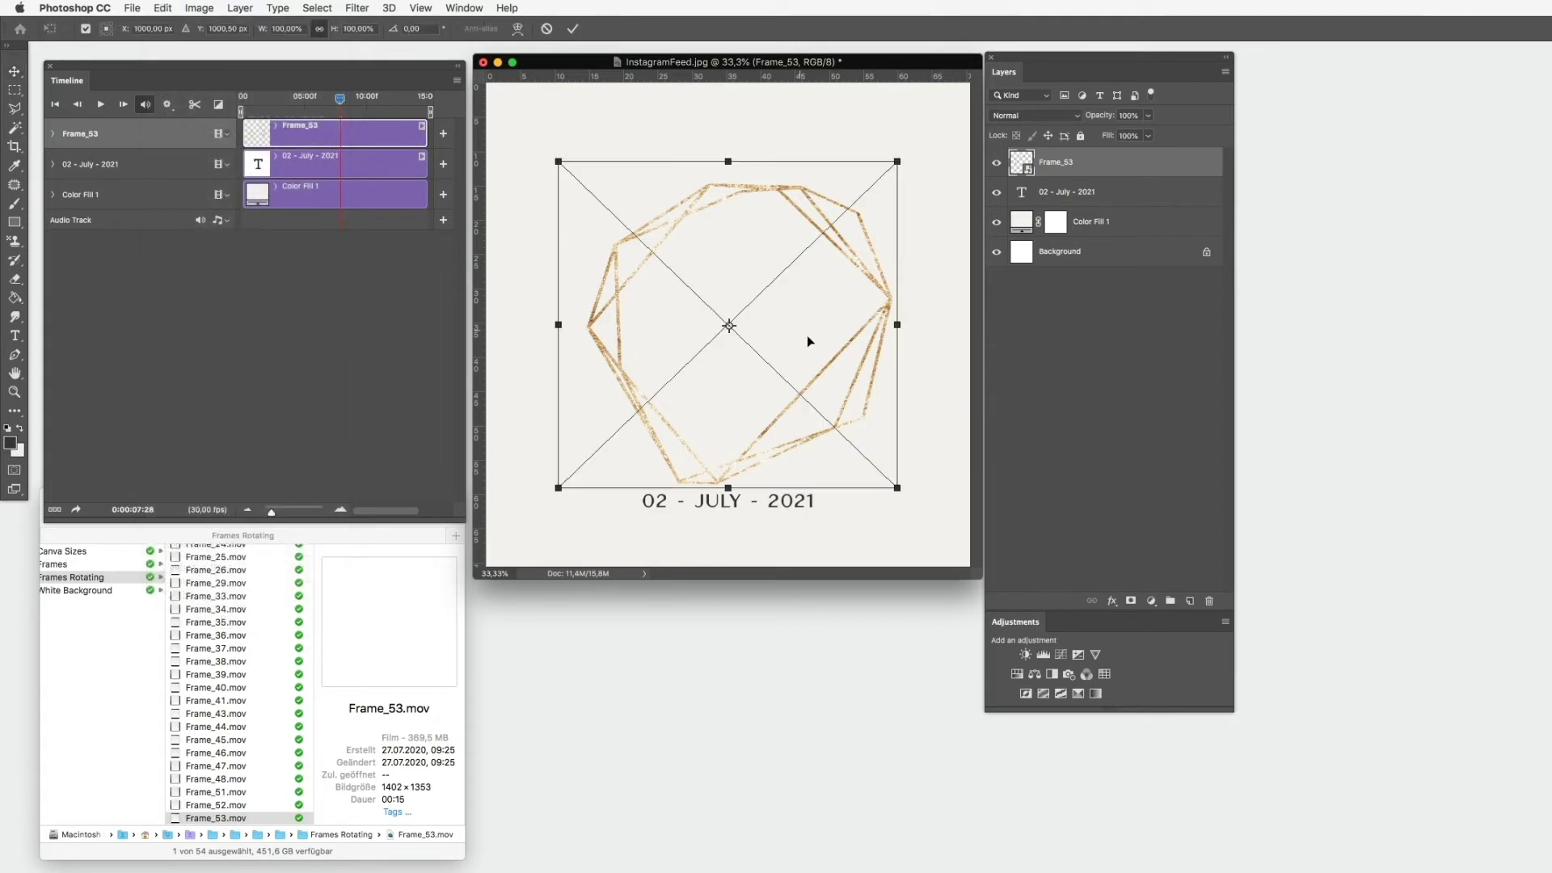
{"action": "left_click_drag", "start_coordinate": [923, 149], "coordinate": [962, 303]}
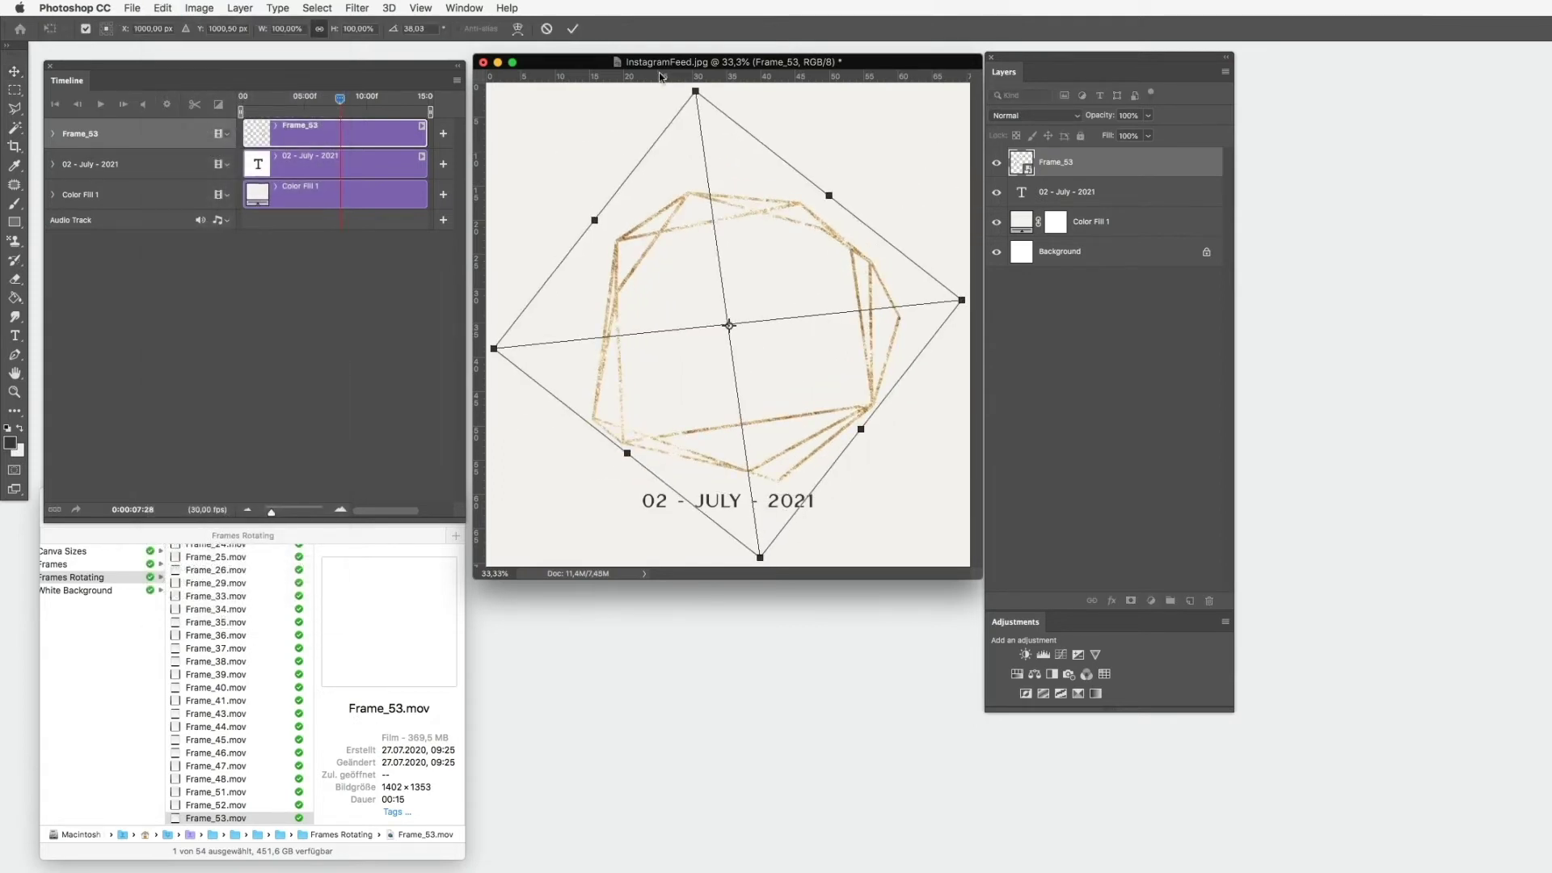
{"action": "left_click_drag", "start_coordinate": [695, 91], "coordinate": [682, 44]}
{"action": "left_click_drag", "start_coordinate": [788, 276], "coordinate": [796, 321]}
{"action": "mouse_move", "coordinate": [880, 141]}
{"action": "left_mouse_down"}
{"action": "mouse_move", "coordinate": [895, 137]}
{"action": "mouse_move", "coordinate": [881, 154]}
{"action": "left_mouse_up"}
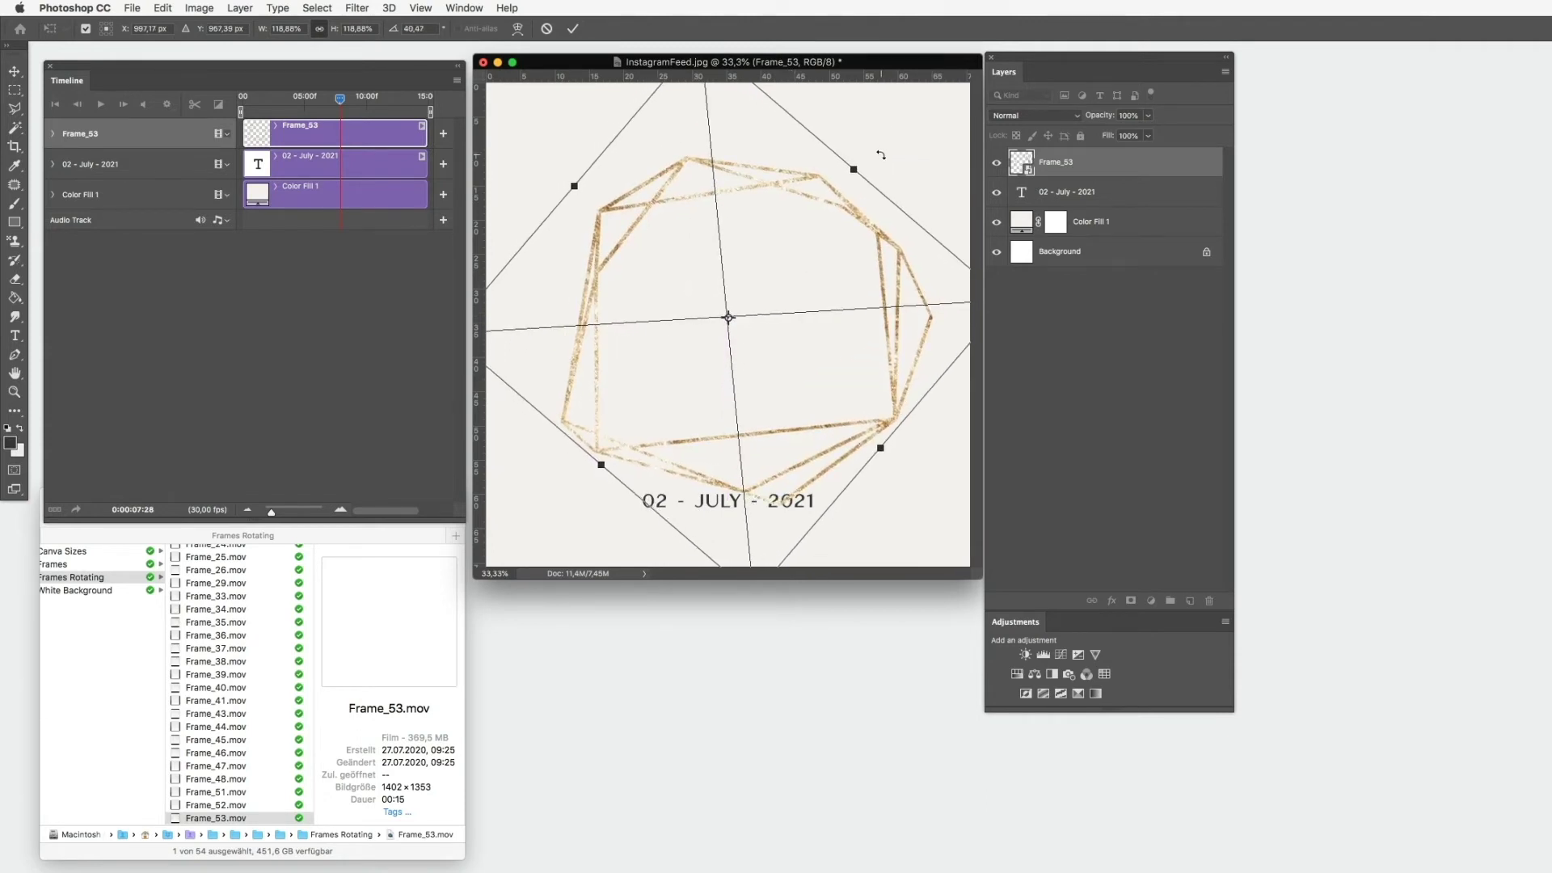
{"action": "key", "text": "Return"}
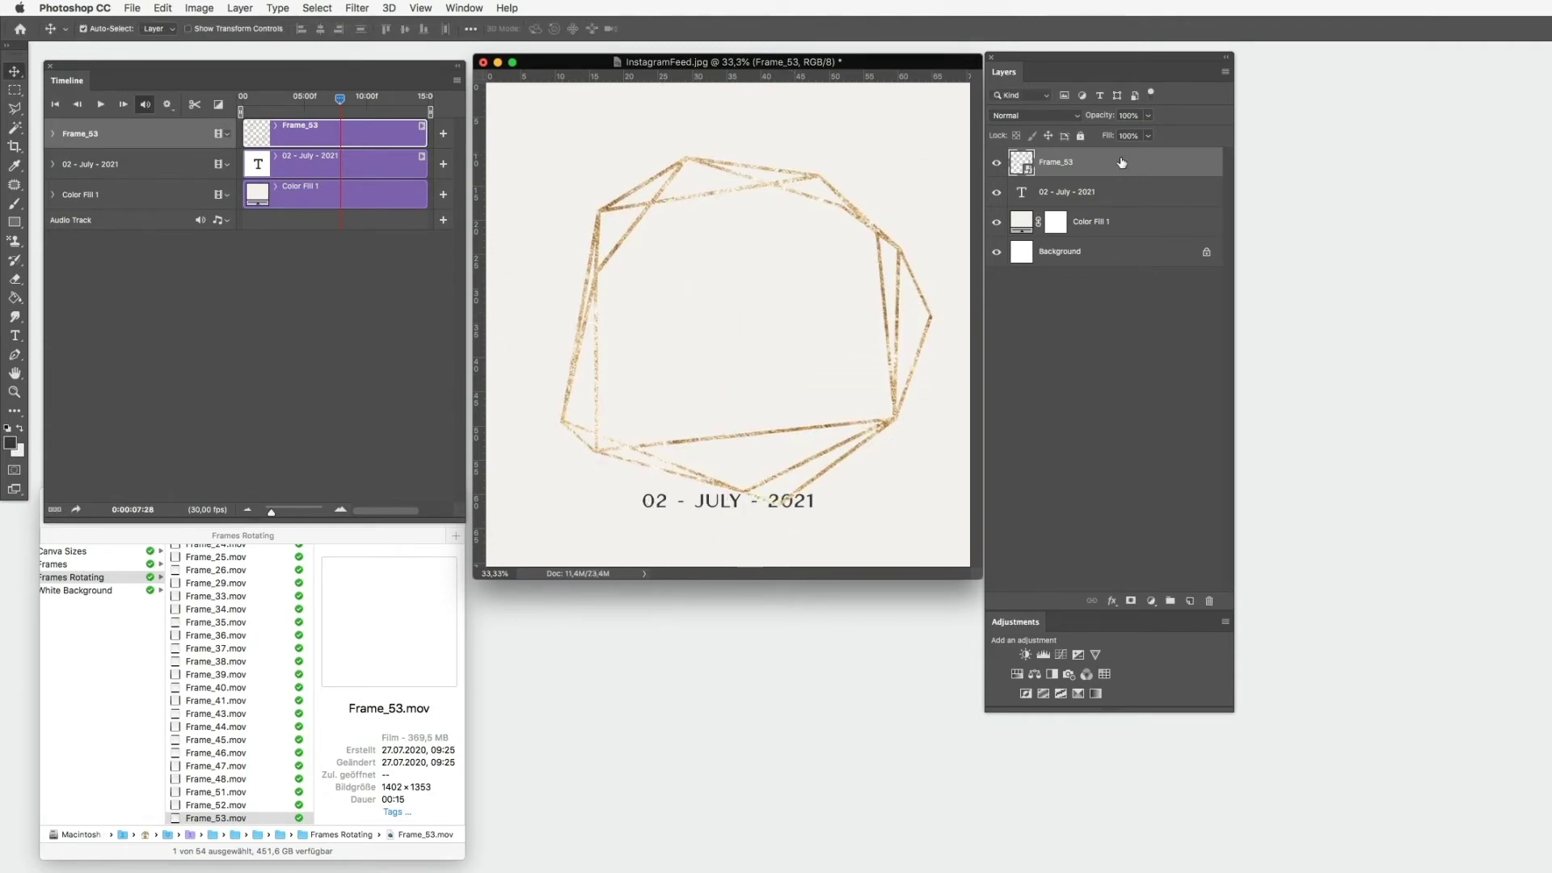
{"action": "left_click_drag", "start_coordinate": [1126, 162], "coordinate": [1118, 202]}
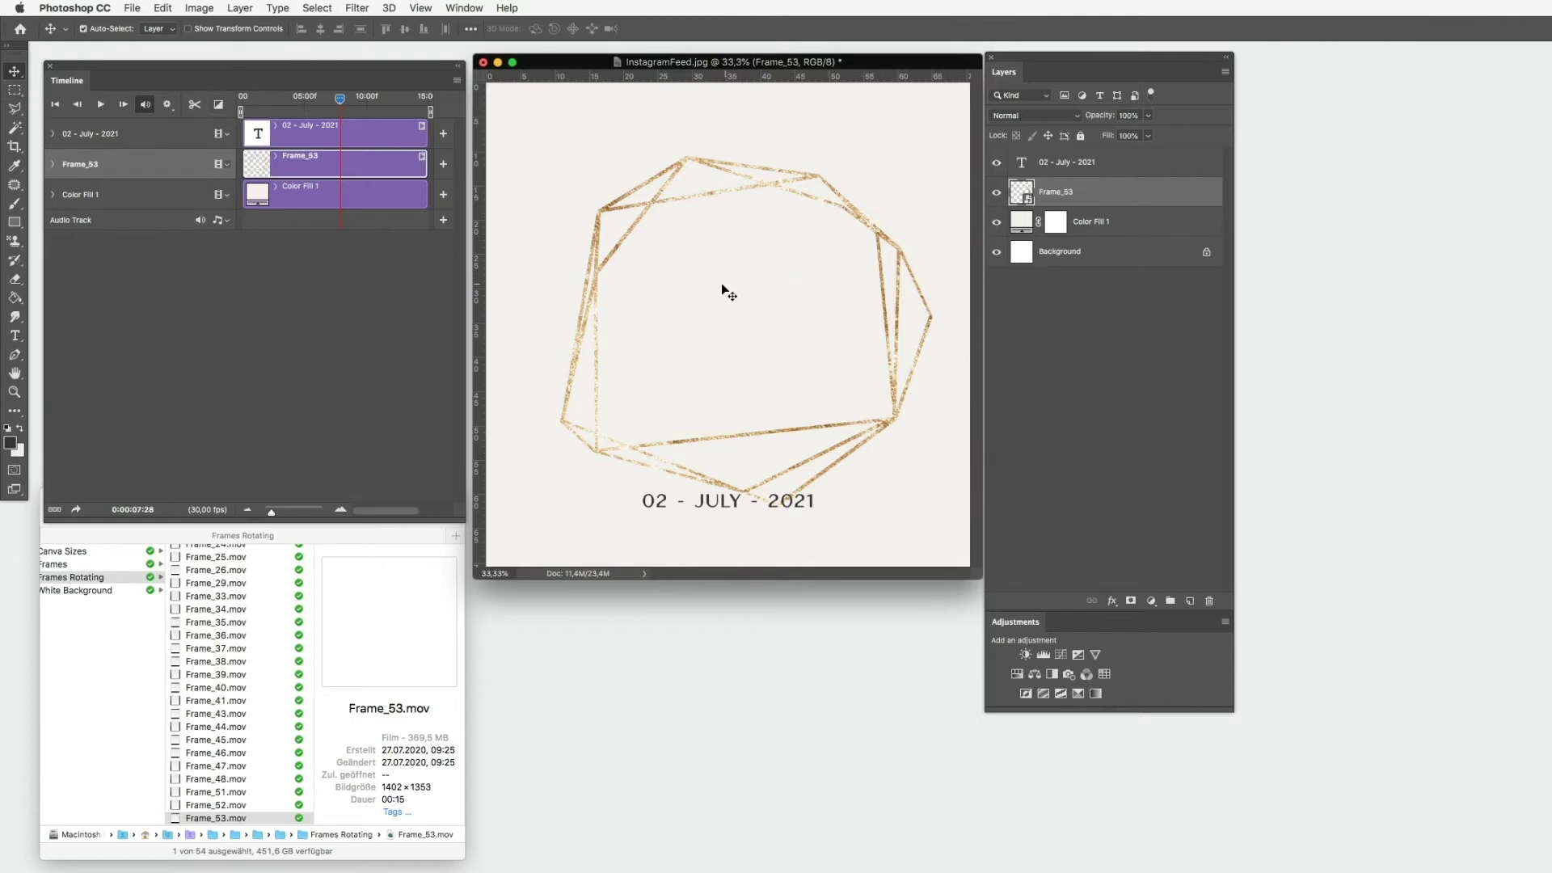
Type 'save' inside the frame and set its font to Dear Rose
{"action": "key", "text": "t"}
{"action": "left_click", "coordinate": [684, 279]}
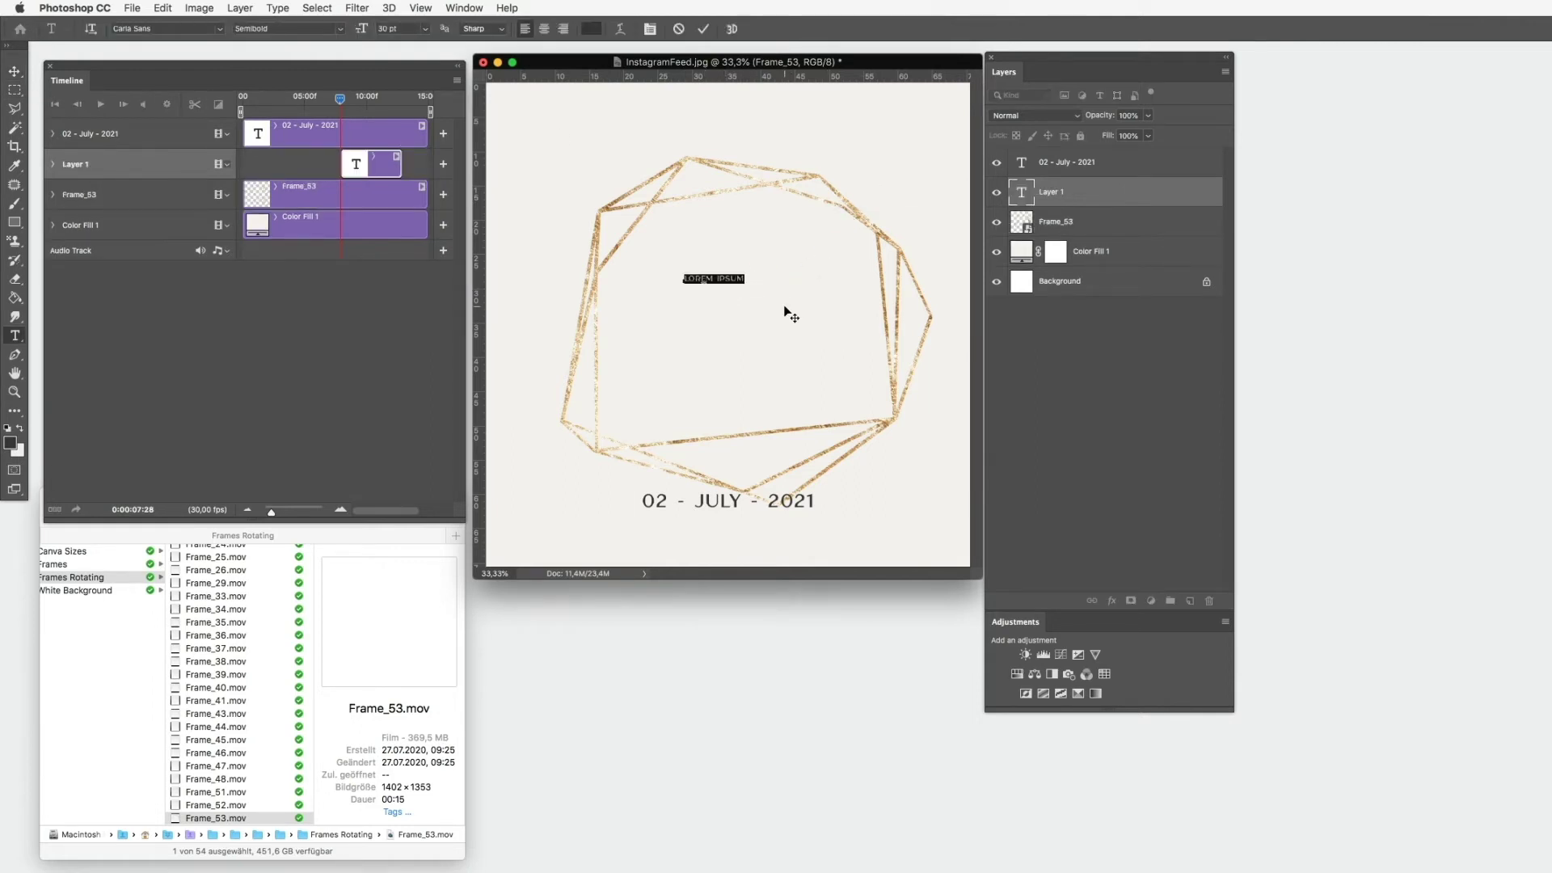
{"action": "type", "text": "SAVE"}
{"action": "key", "text": "super+a"}
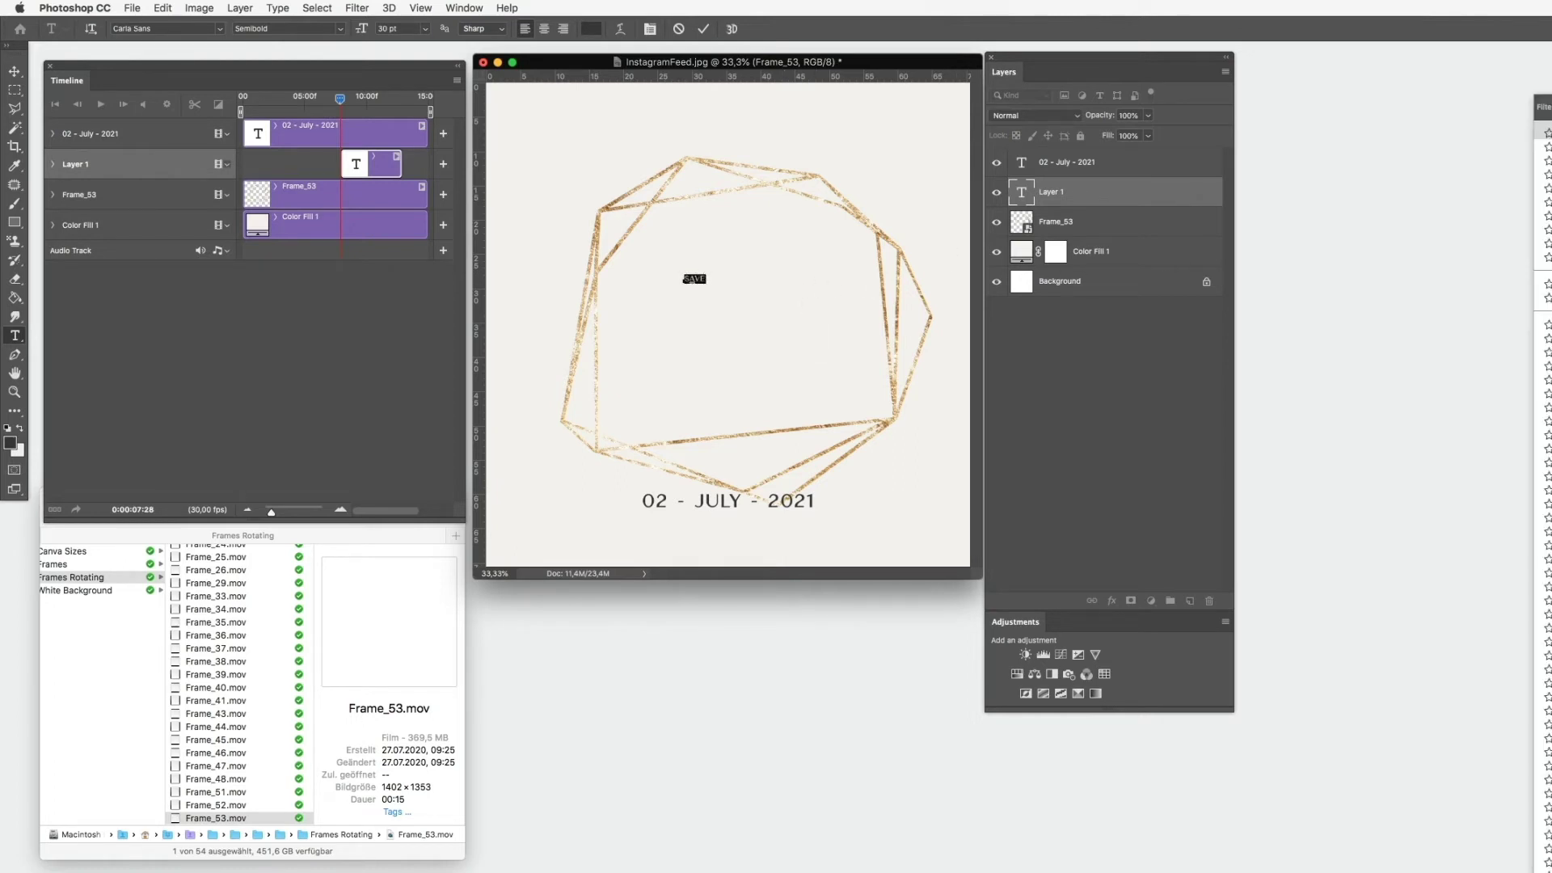
{"action": "left_click", "coordinate": [1542, 172]}
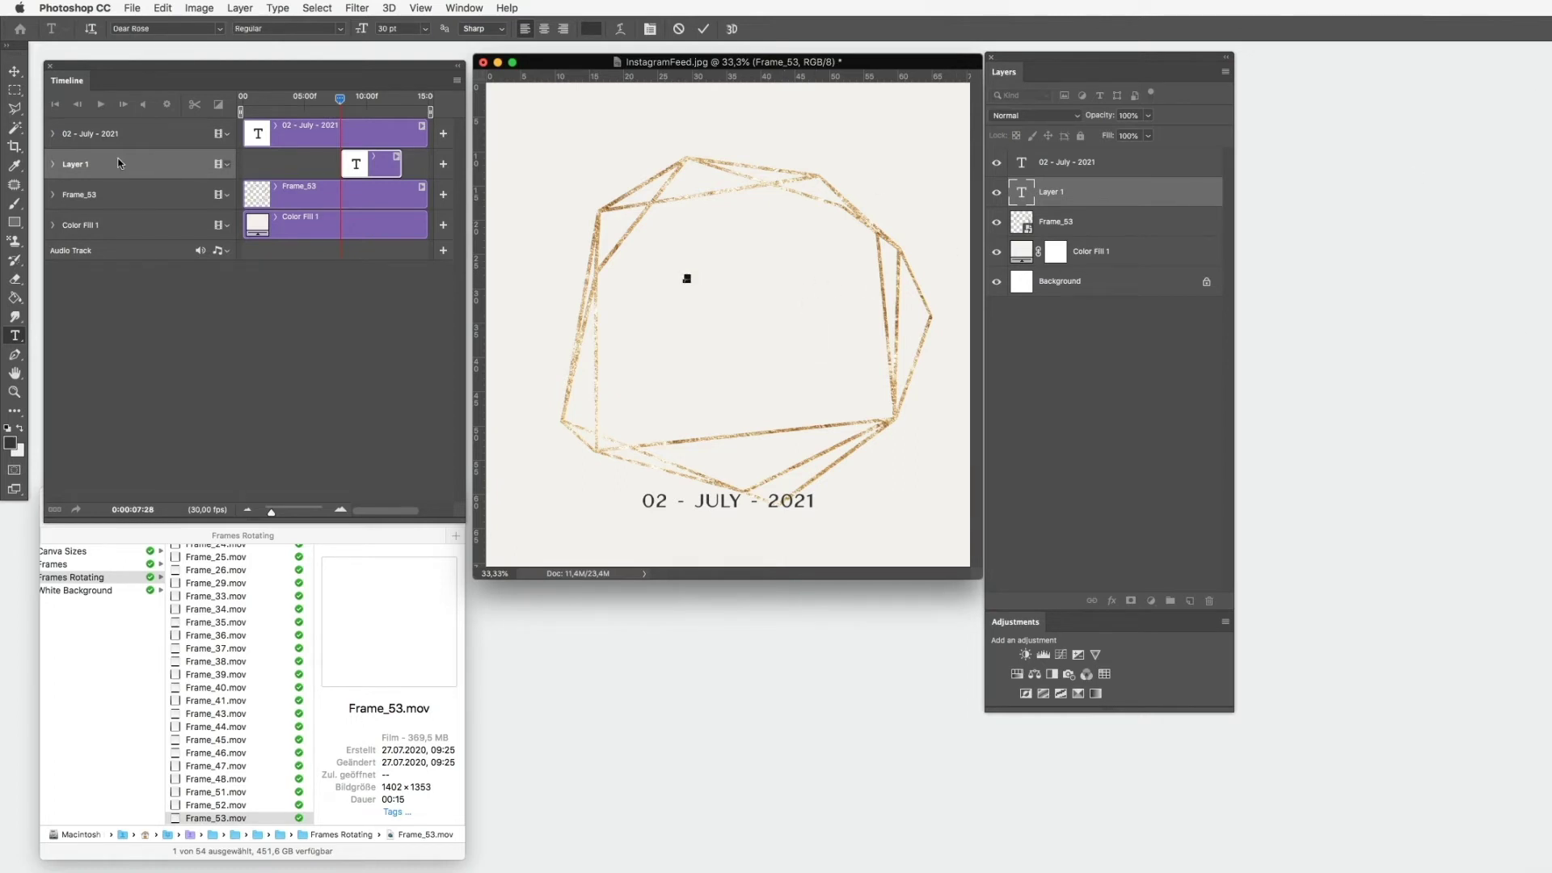
{"action": "left_click", "coordinate": [14, 71]}
Enlarge the 'save' script and position it in the upper part of the frame
{"action": "key", "text": "super+t"}
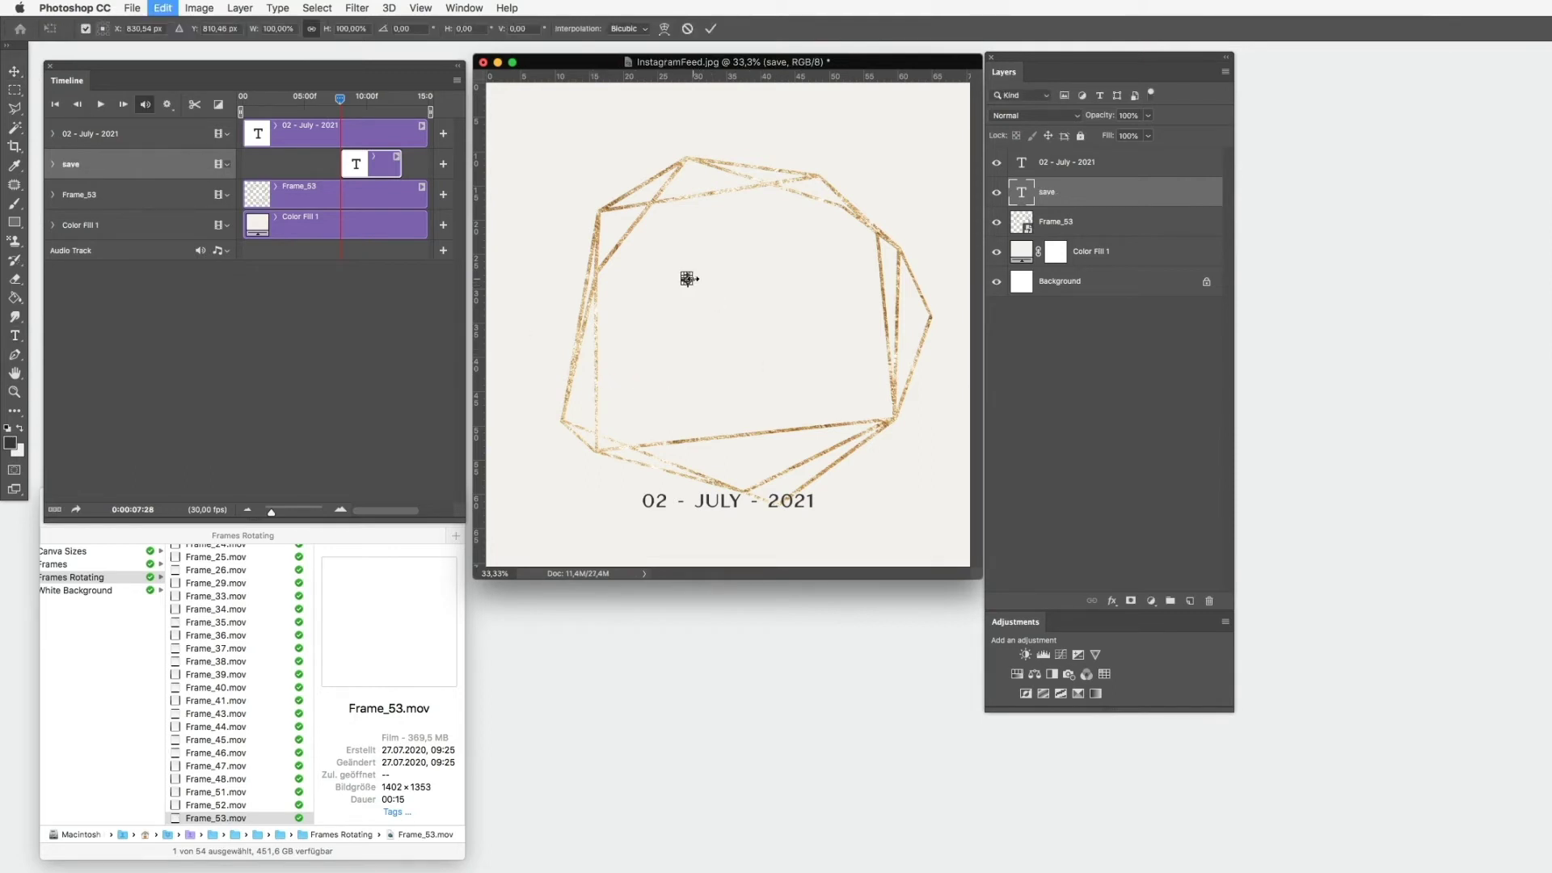
{"action": "left_click_drag", "start_coordinate": [689, 283], "coordinate": [892, 464]}
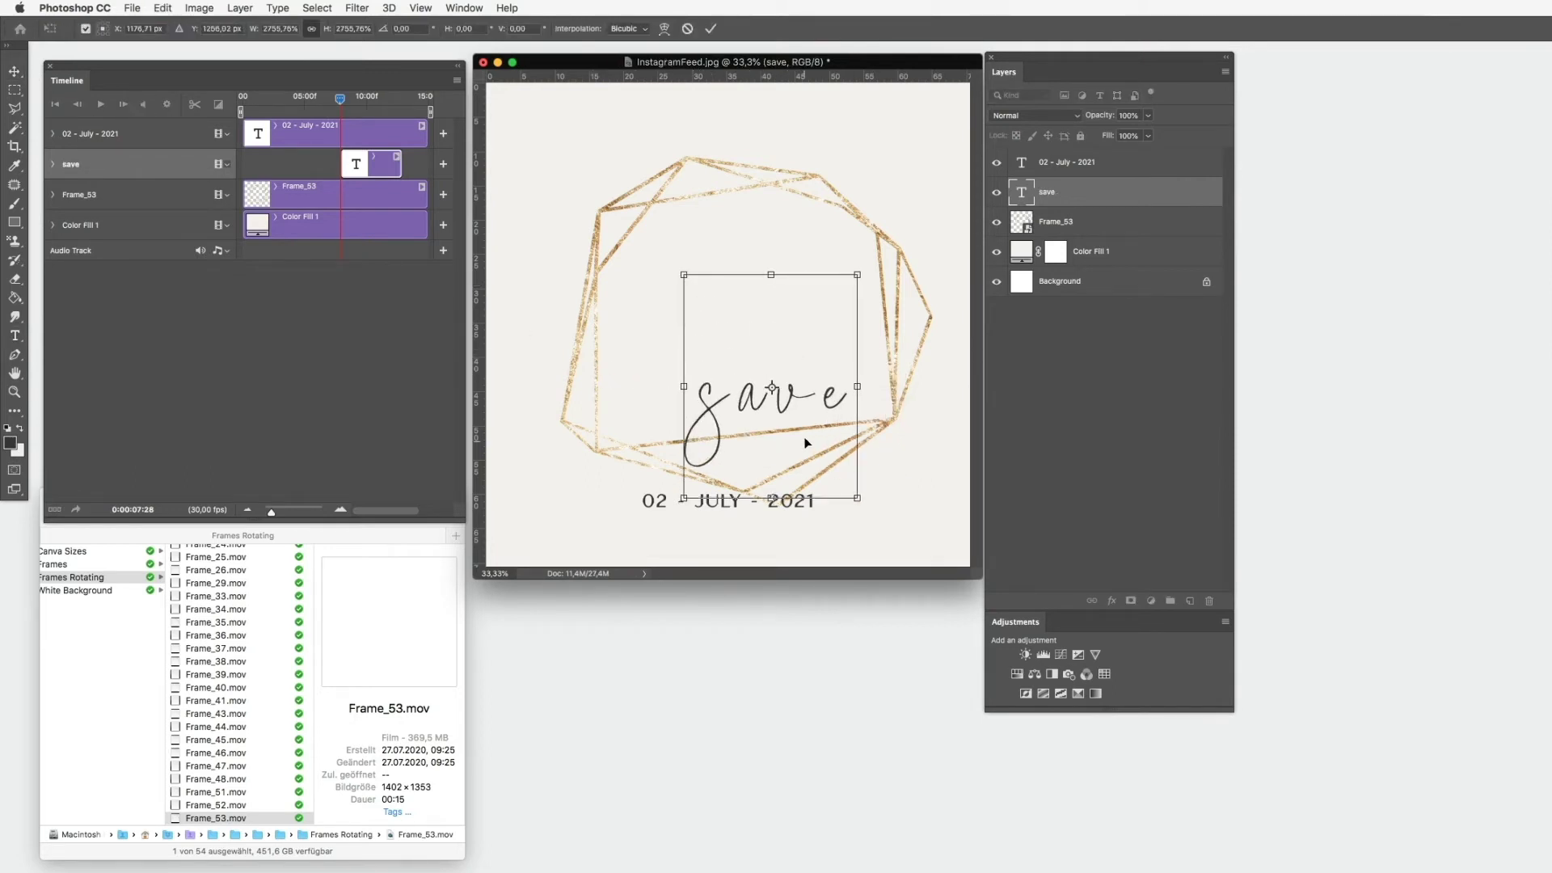
{"action": "left_click_drag", "start_coordinate": [804, 444], "coordinate": [776, 332]}
{"action": "key", "text": "Return"}
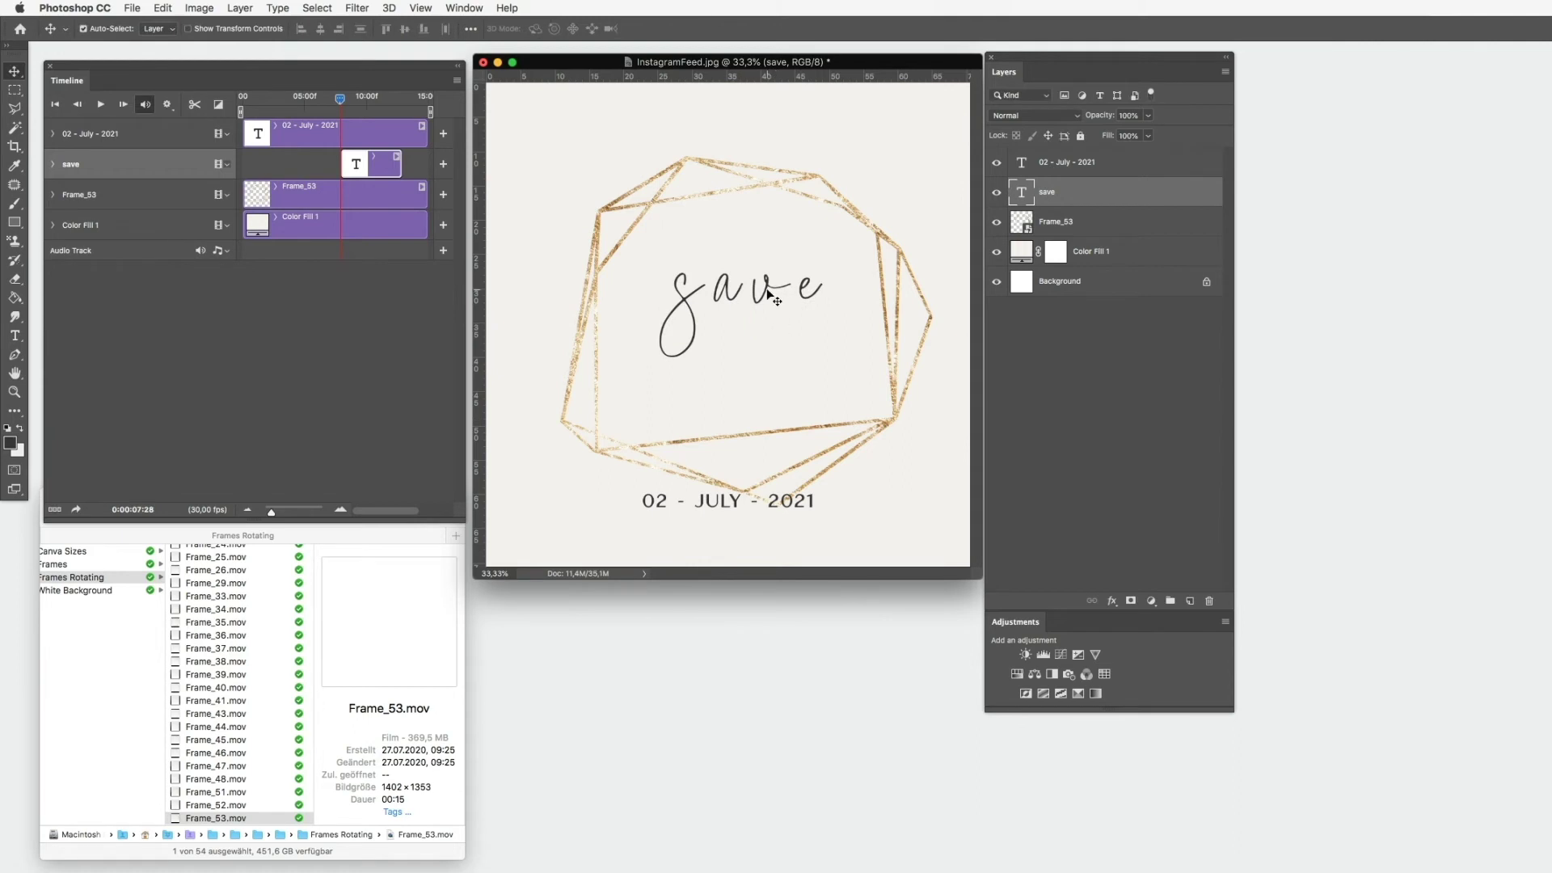
{"action": "double_click", "coordinate": [766, 289]}
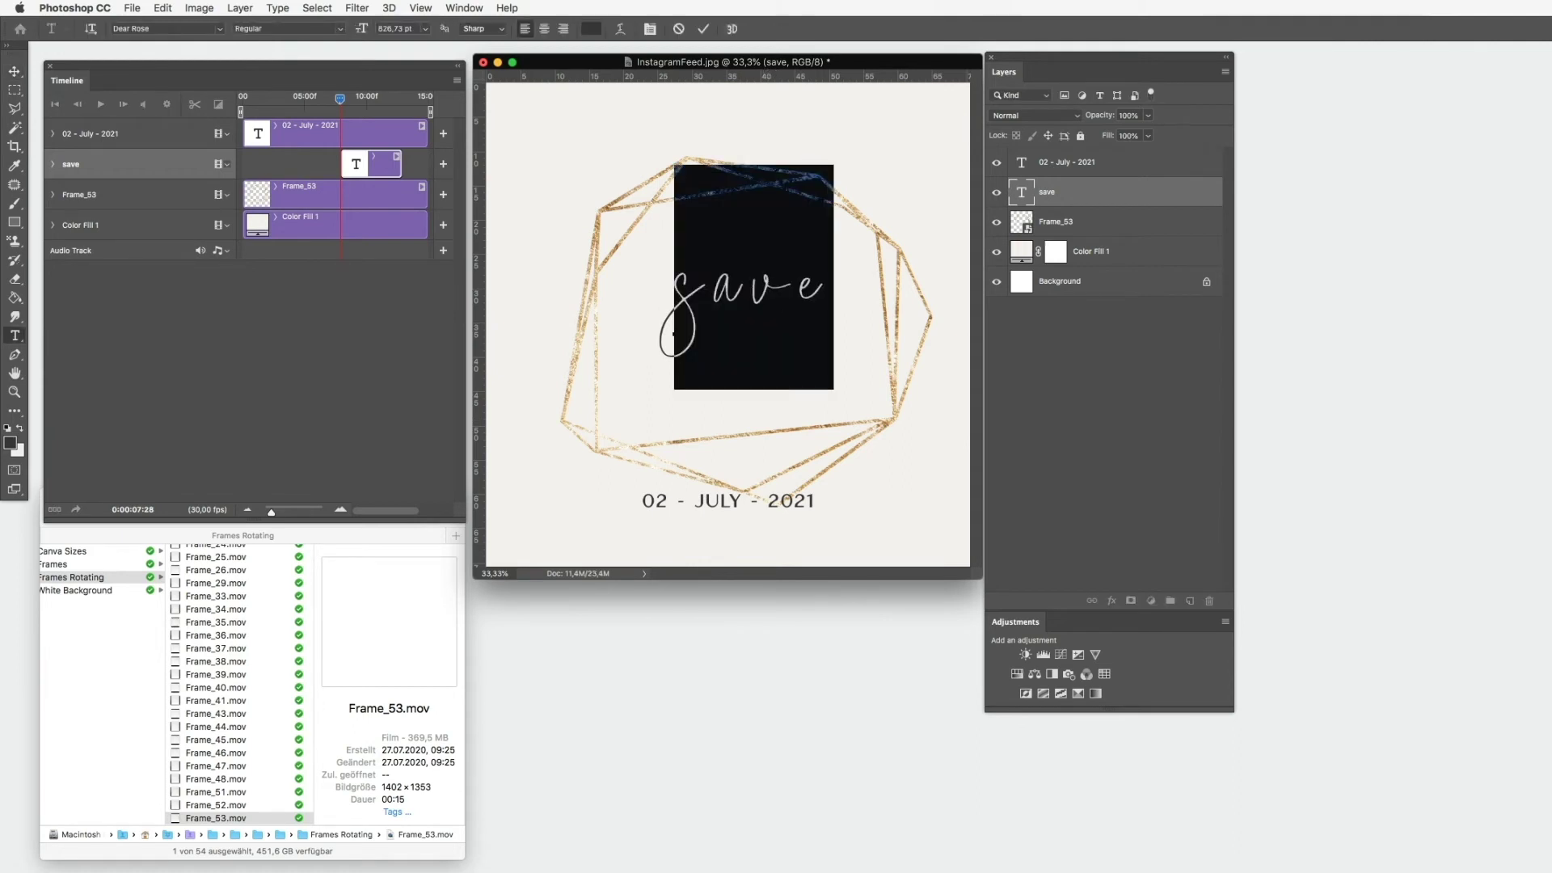
{"action": "key", "text": "super+t"}
{"action": "left_click_drag", "start_coordinate": [759, 234], "coordinate": [769, 277]}
{"action": "key", "text": "Return"}
Duplicate 'save', retype the copy as 'the', then shrink and place it
{"action": "left_click_drag", "start_coordinate": [1163, 194], "coordinate": [1190, 601]}
{"action": "left_click_drag", "start_coordinate": [728, 267], "coordinate": [772, 320]}
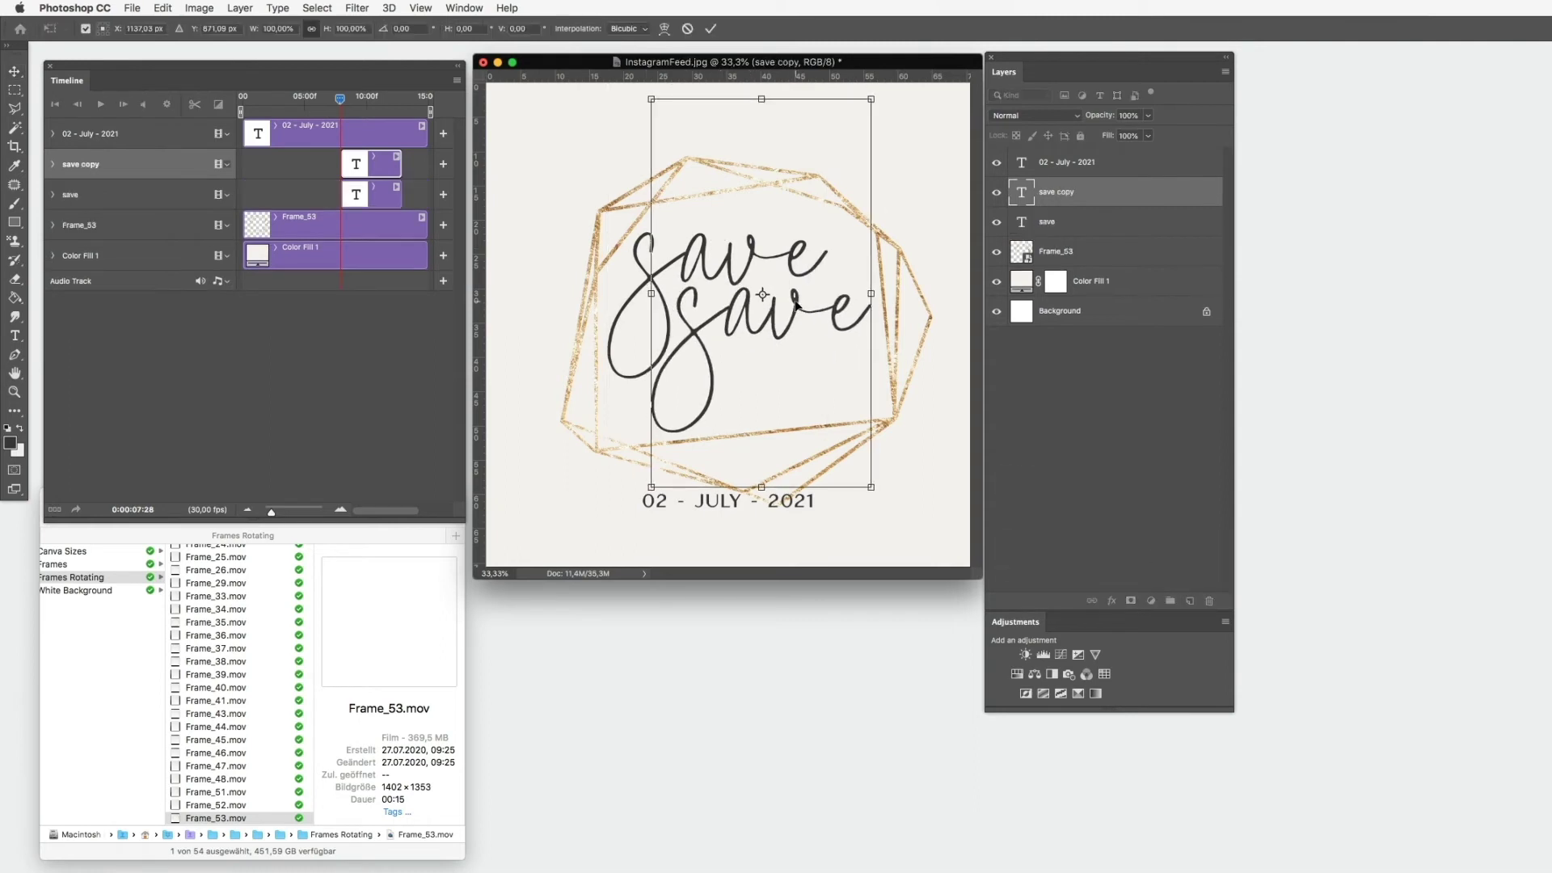
{"action": "double_click", "coordinate": [1030, 190]}
{"action": "type", "text": "the"}
{"action": "key", "text": "super+t"}
{"action": "left_click_drag", "start_coordinate": [871, 101], "coordinate": [734, 207]}
{"action": "left_click_drag", "start_coordinate": [683, 307], "coordinate": [730, 340]}
{"action": "key", "text": "Return"}
Duplicate the 'save' layer again, move the copy lower, and start editing its wording
{"action": "left_click", "coordinate": [1046, 222]}
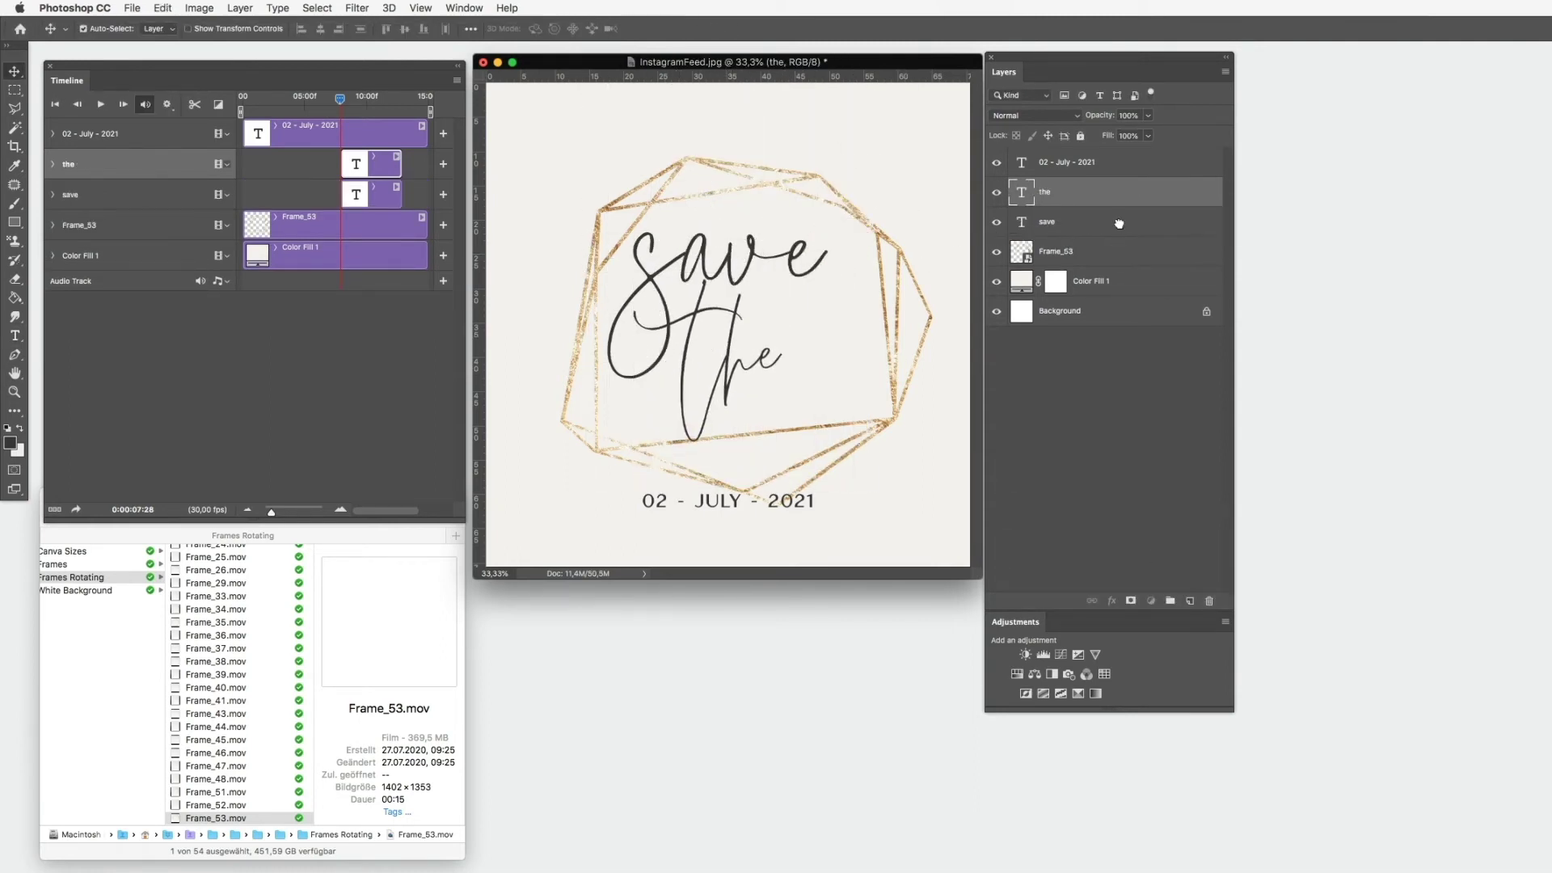
{"action": "key", "text": "super+j"}
{"action": "key", "text": "super+t"}
{"action": "left_click_drag", "start_coordinate": [808, 312], "coordinate": [828, 425]}
{"action": "key", "text": "Return"}
{"action": "double_click", "coordinate": [1021, 221]}
Retype the copy as 'Date' and shrink it to 68% at the lower right
{"action": "type", "text": "Date"}
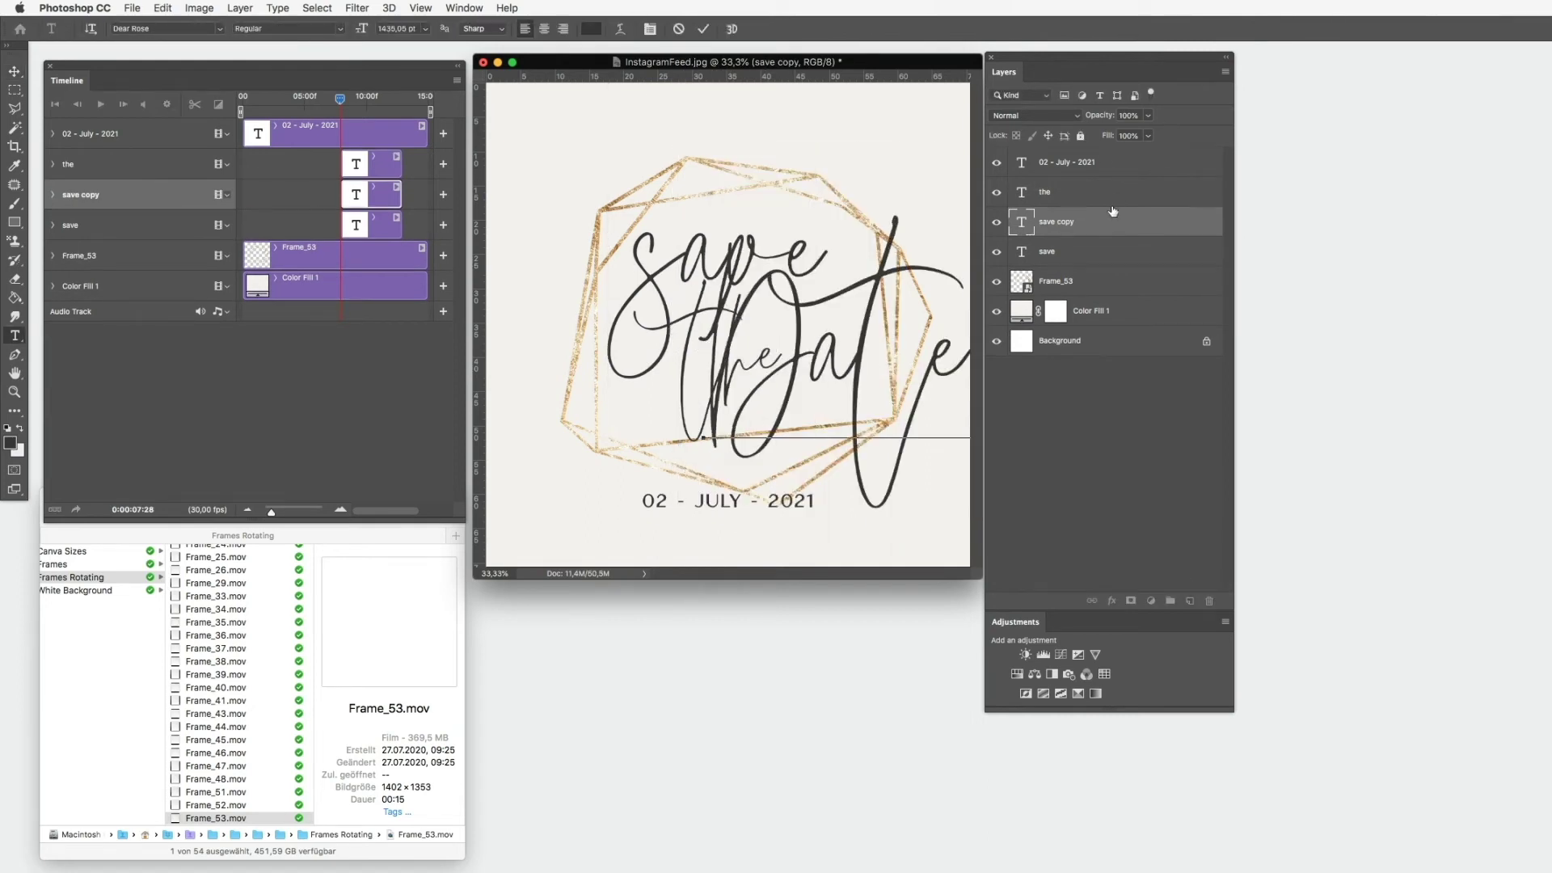
{"action": "key", "text": "super+t"}
{"action": "left_click_drag", "start_coordinate": [708, 148], "coordinate": [885, 370]}
{"action": "key", "text": "Return"}
Select 'the', 'Date' and 'save' together and resize and move them as one
{"action": "left_click", "coordinate": [1045, 191]}
{"action": "left_click", "coordinate": [1095, 250], "text": "shift"}
{"action": "key", "text": "super+t"}
{"action": "left_click_drag", "start_coordinate": [808, 339], "coordinate": [671, 267]}
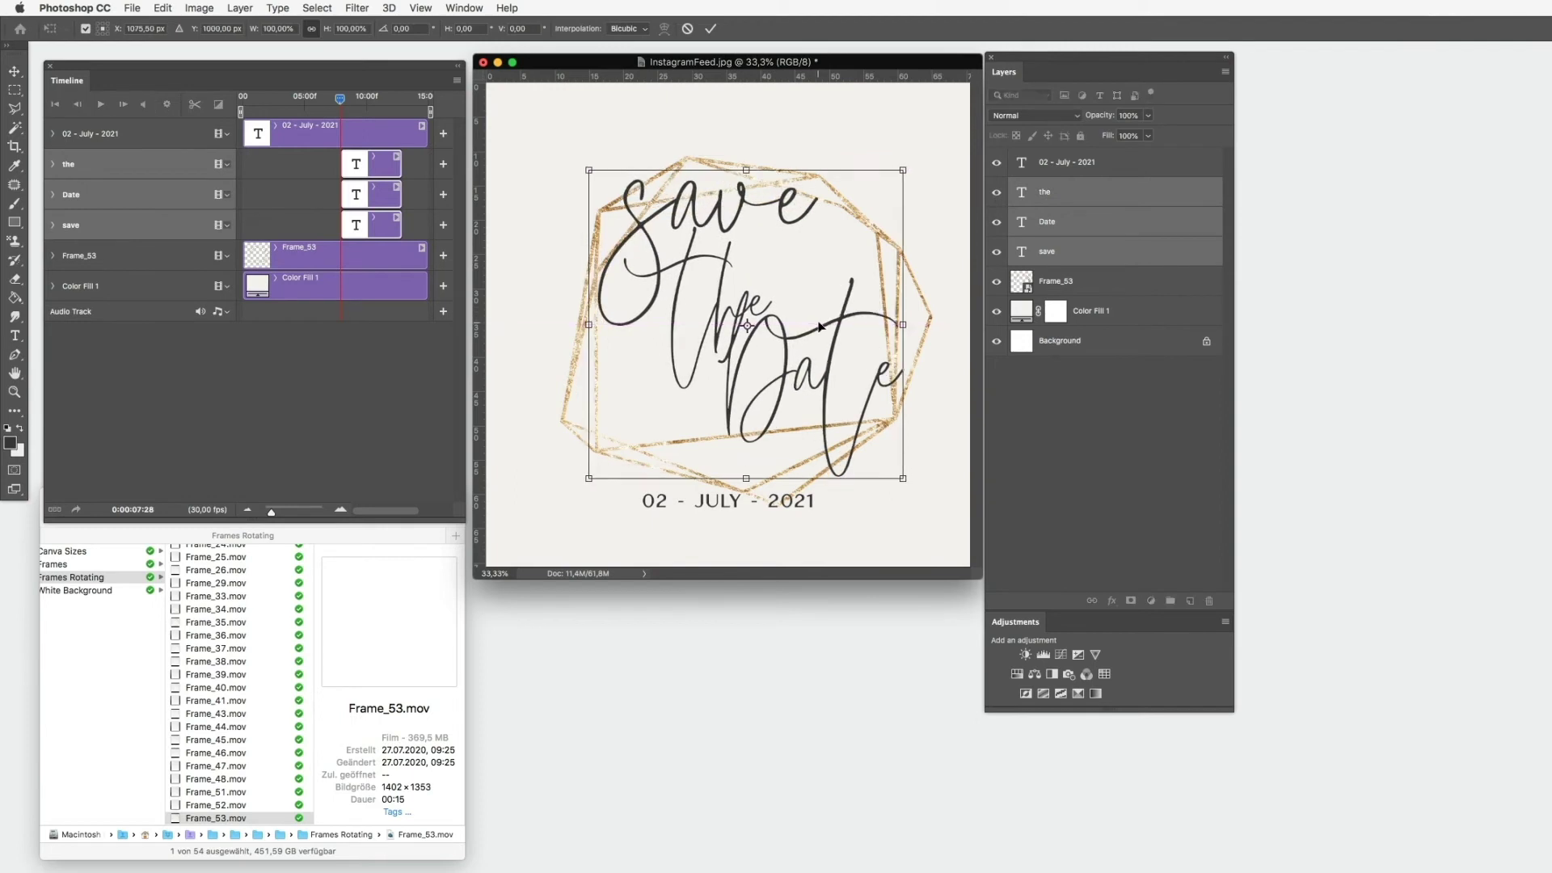
{"action": "key", "text": "Return"}
{"action": "left_click", "coordinate": [667, 264]}
Reduce the font size of the word 'the'
{"action": "double_click", "coordinate": [669, 266]}
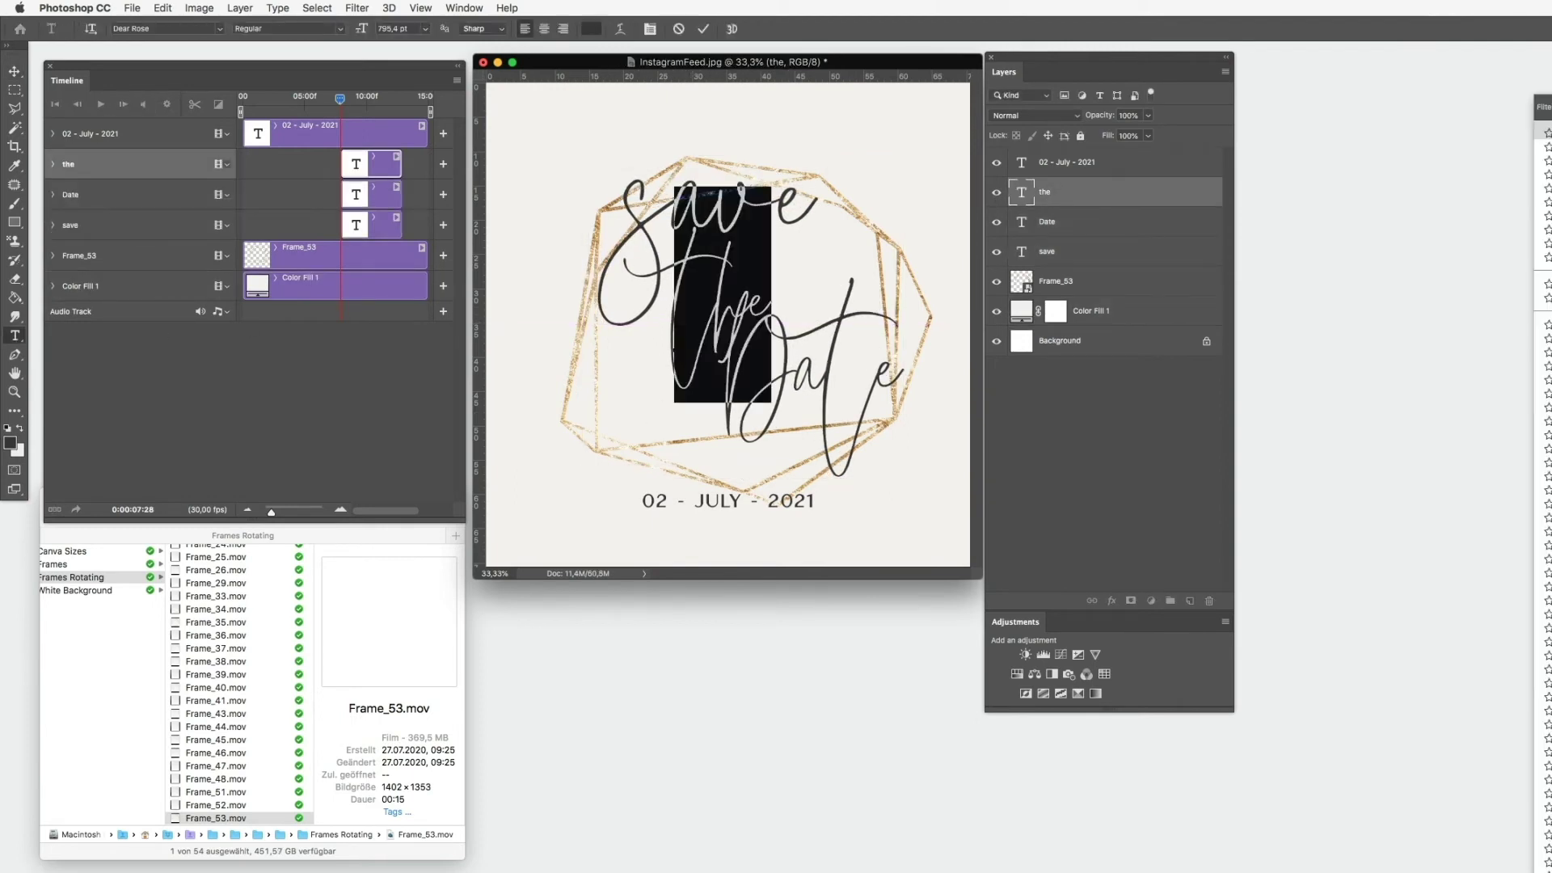
{"action": "key", "text": "super+shift+comma"}
{"action": "key", "text": "super+shift+comma"}
{"action": "key", "text": "super+shift+comma"}
{"action": "key", "text": "super+shift+comma"}
{"action": "key", "text": "super+Return"}
{"action": "key", "text": "v"}
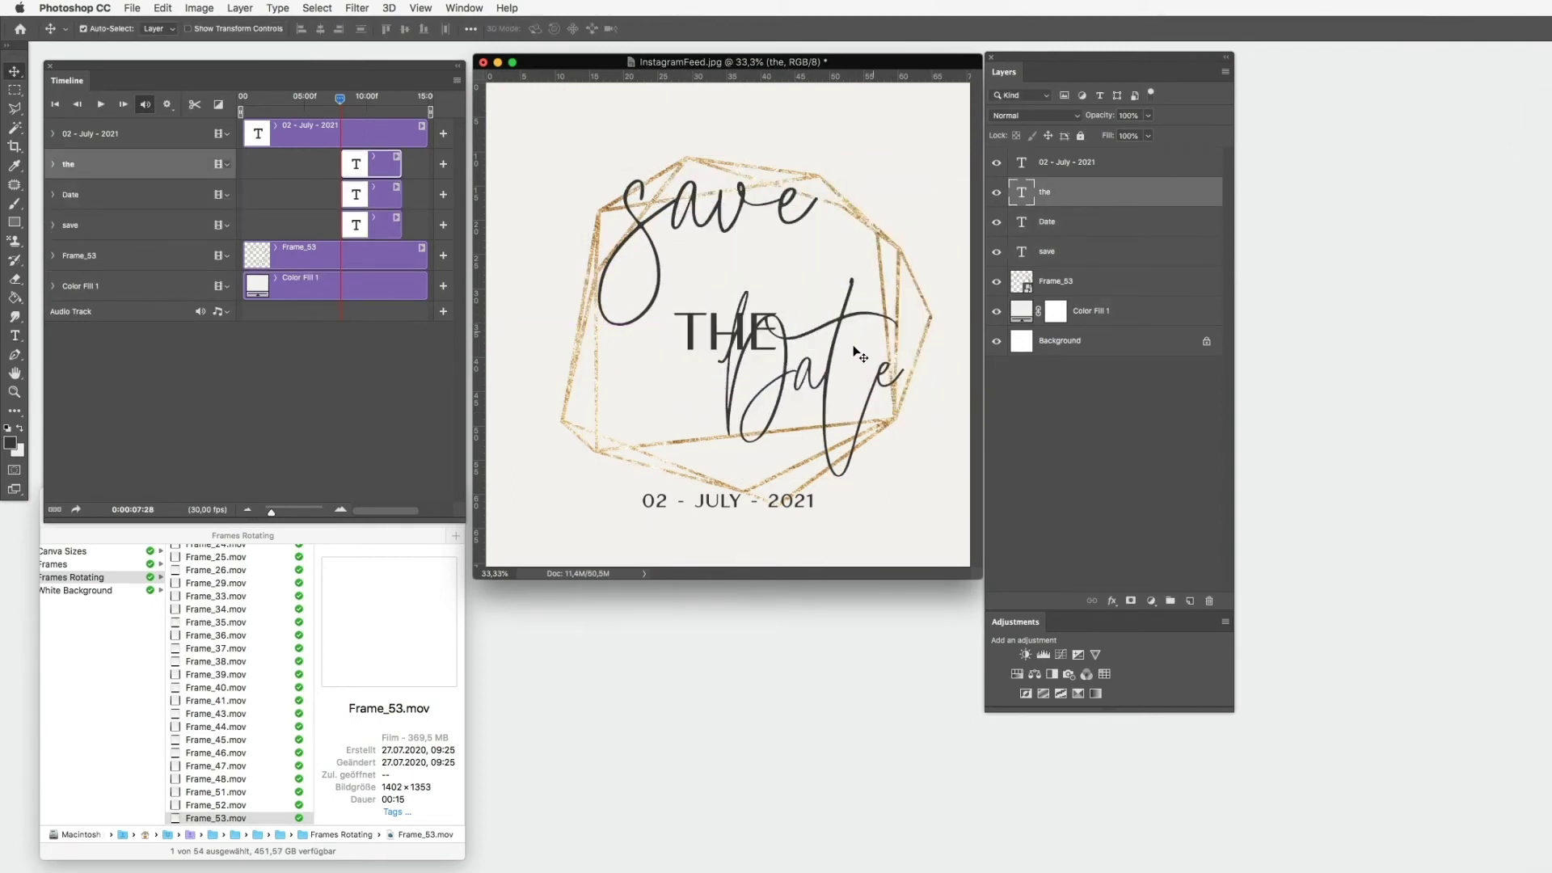
Move 'save' down and enlarge 'Date' to about 108%
{"action": "left_click_drag", "start_coordinate": [711, 214], "coordinate": [773, 338]}
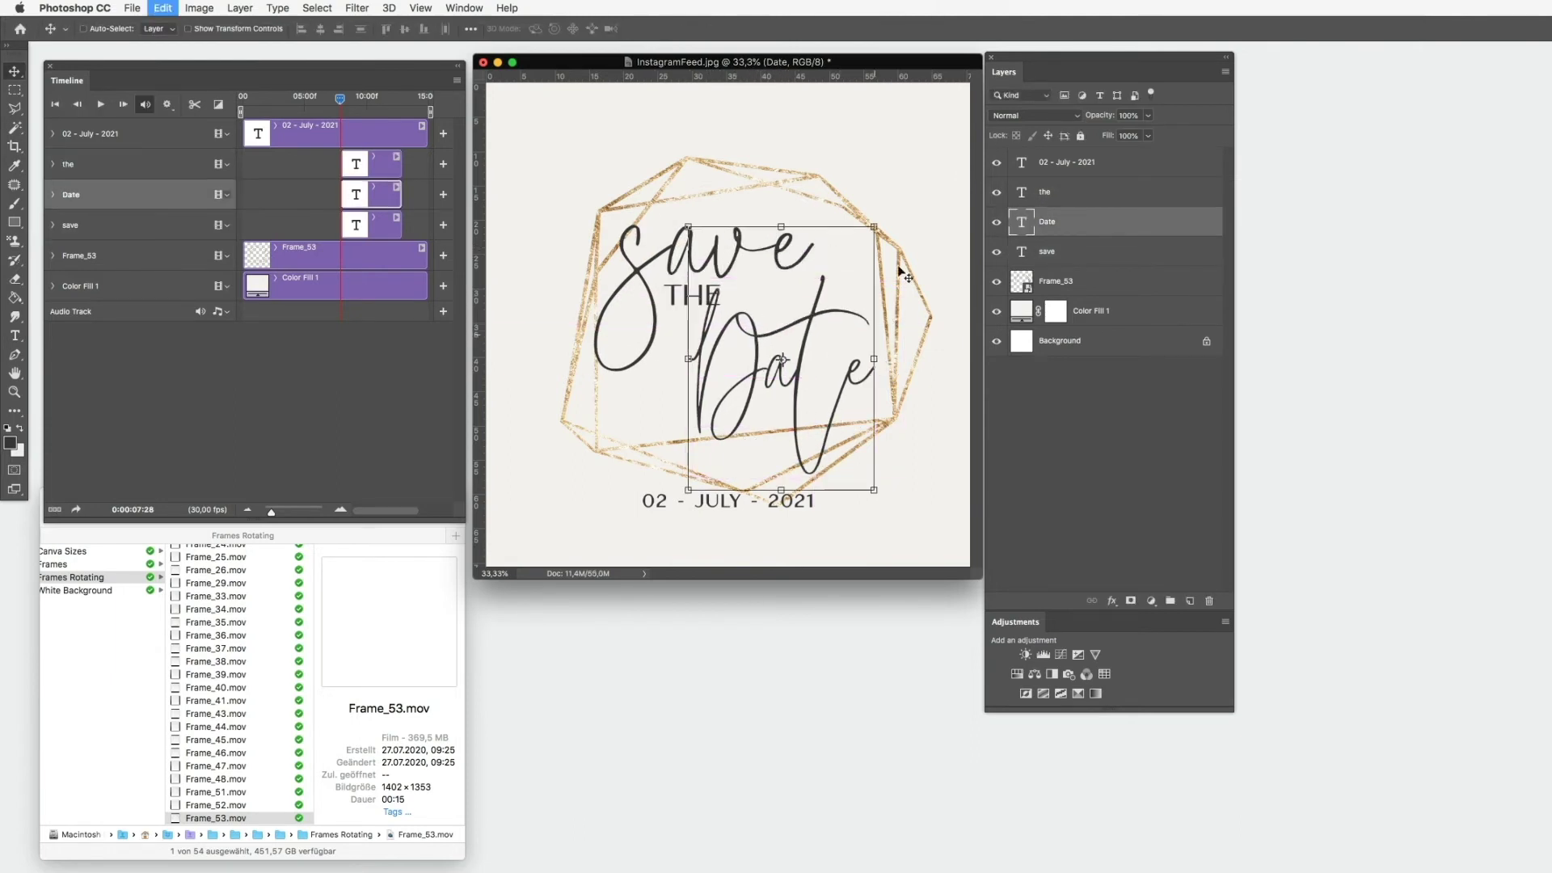
{"action": "key", "text": "super+t"}
{"action": "left_click_drag", "start_coordinate": [899, 212], "coordinate": [912, 198]}
{"action": "key", "text": "Return"}
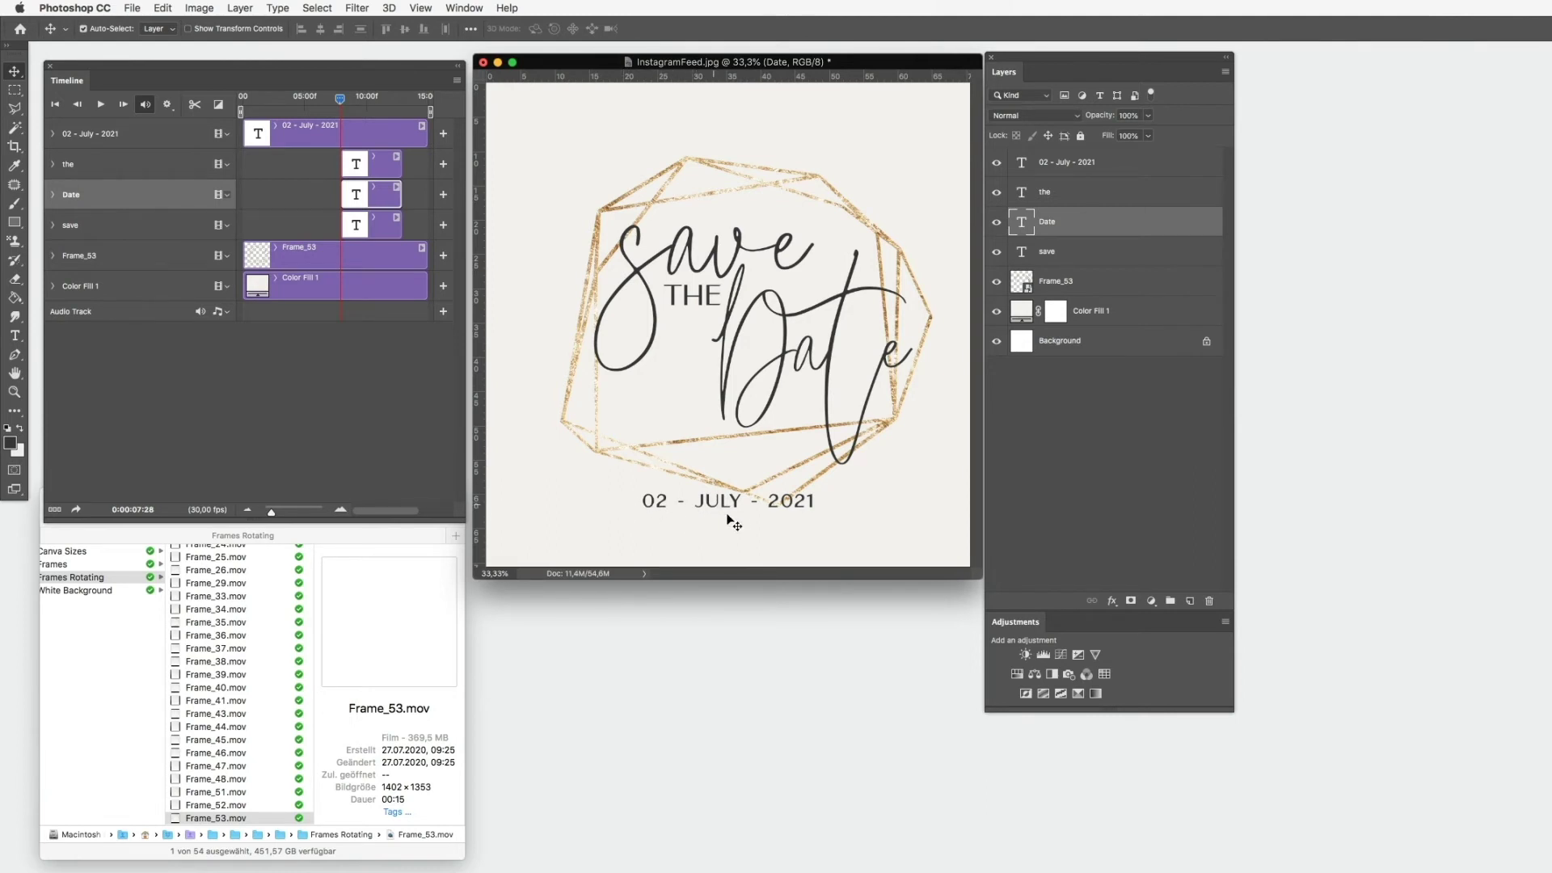
Drag the 'the', 'Date' and 'save' clips to start at 0:00 and run to the end
{"action": "left_click", "coordinate": [336, 163]}
{"action": "left_click_drag", "start_coordinate": [337, 164], "coordinate": [244, 163]}
{"action": "left_click_drag", "start_coordinate": [400, 170], "coordinate": [427, 166]}
{"action": "left_click_drag", "start_coordinate": [342, 198], "coordinate": [244, 201]}
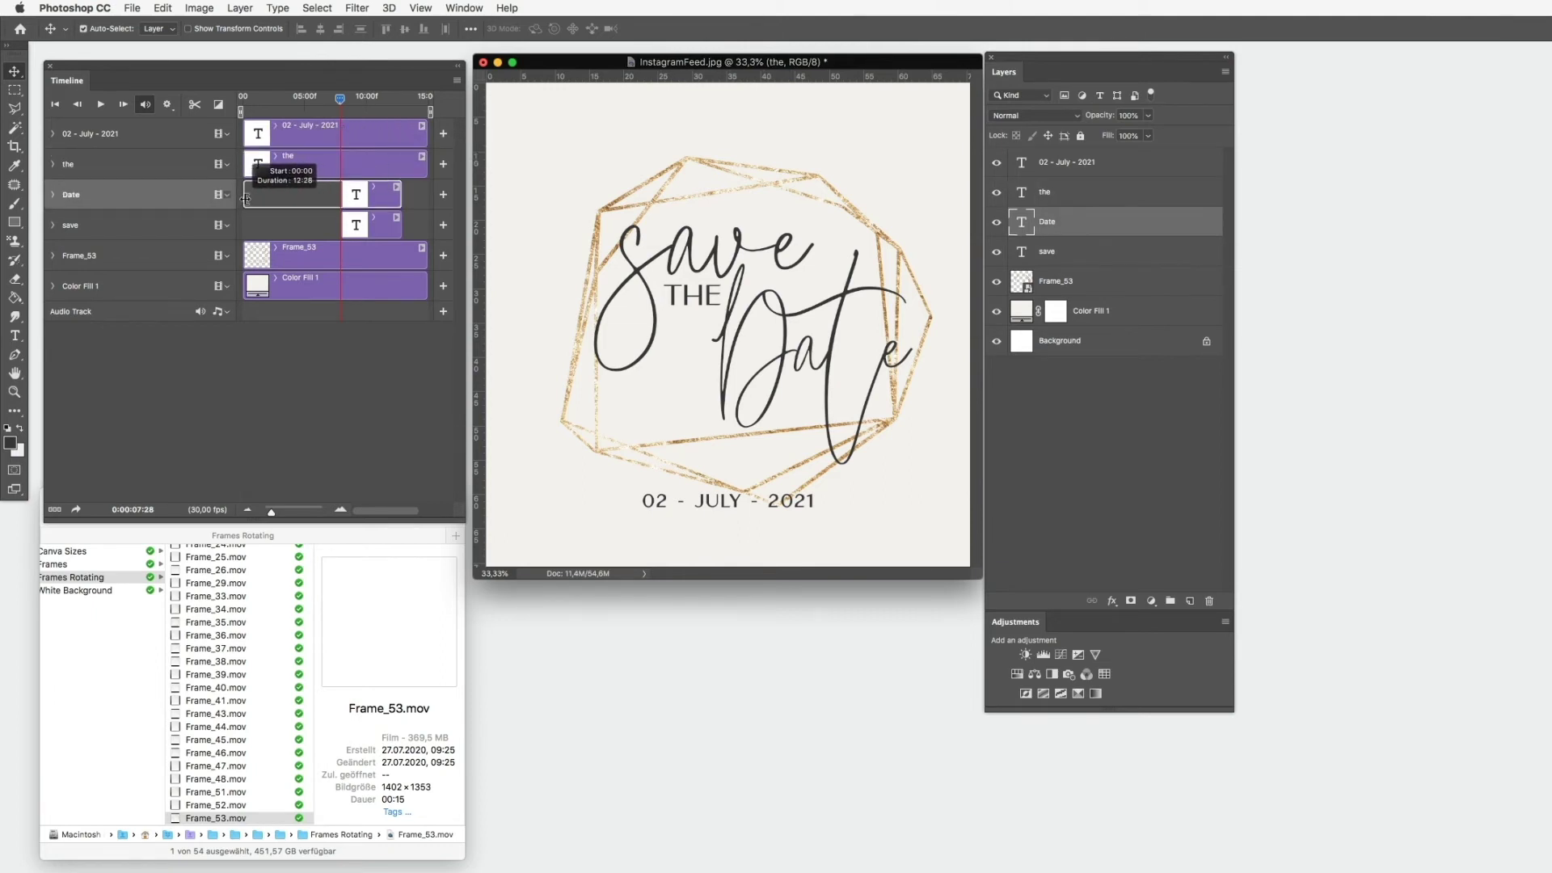
{"action": "left_click_drag", "start_coordinate": [401, 198], "coordinate": [427, 198]}
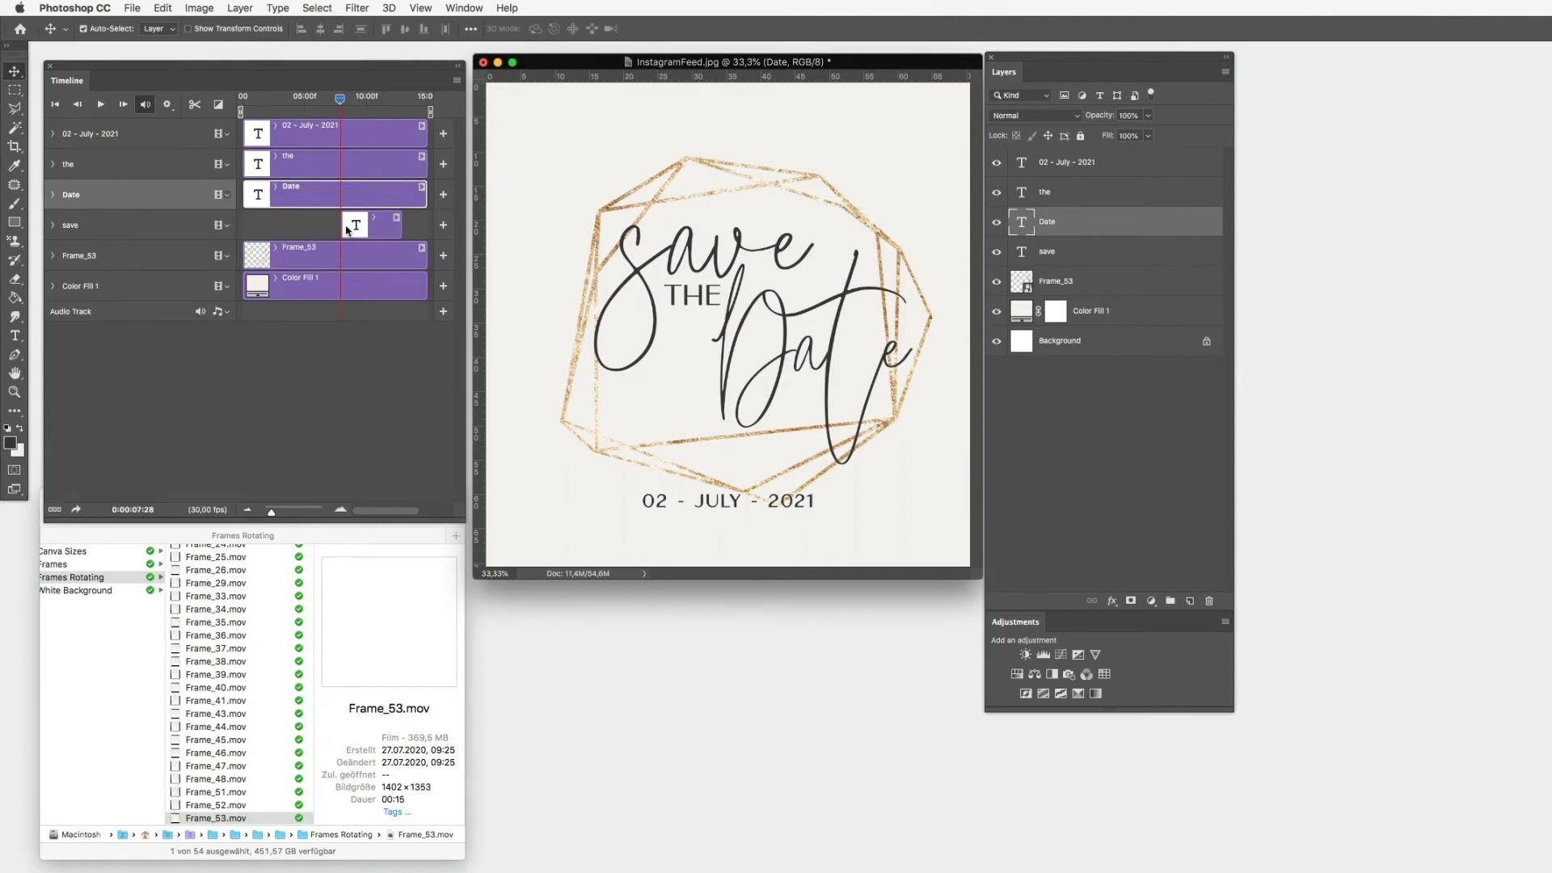
{"action": "left_click_drag", "start_coordinate": [346, 230], "coordinate": [253, 229]}
{"action": "left_click_drag", "start_coordinate": [396, 227], "coordinate": [310, 235]}
Scrub back through the animation to preview it and select the Frame_53 layer
{"action": "scroll", "coordinate": [424, 236], "scroll_direction": "right", "scroll_amount": 3}
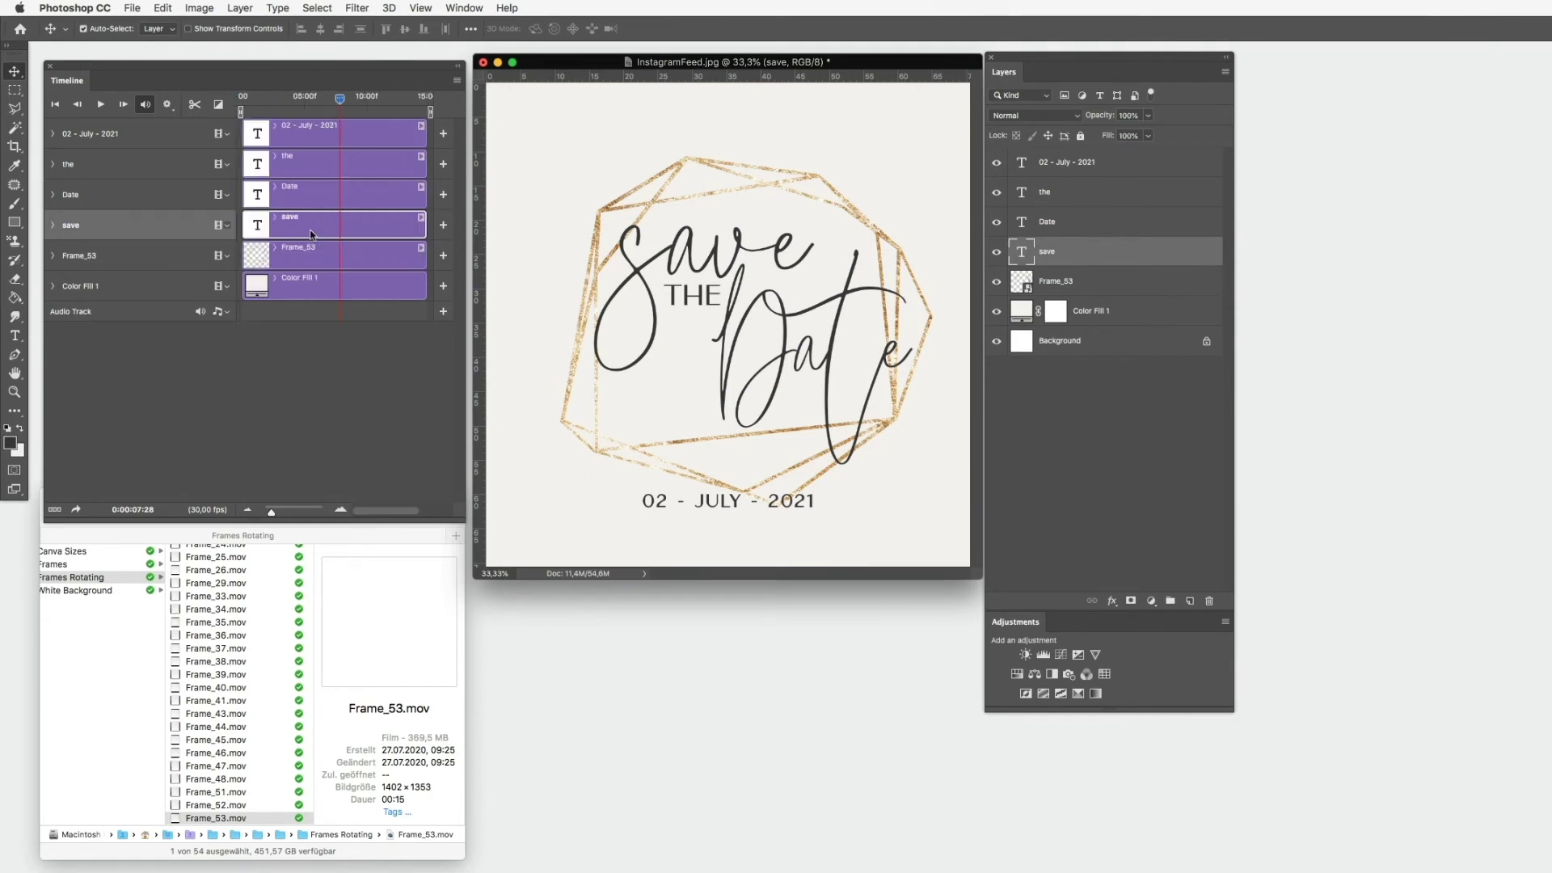
{"action": "mouse_move", "coordinate": [332, 102]}
{"action": "left_mouse_down"}
{"action": "mouse_move", "coordinate": [242, 98]}
{"action": "mouse_move", "coordinate": [325, 103]}
{"action": "left_mouse_up"}
{"action": "left_click", "coordinate": [1131, 280]}
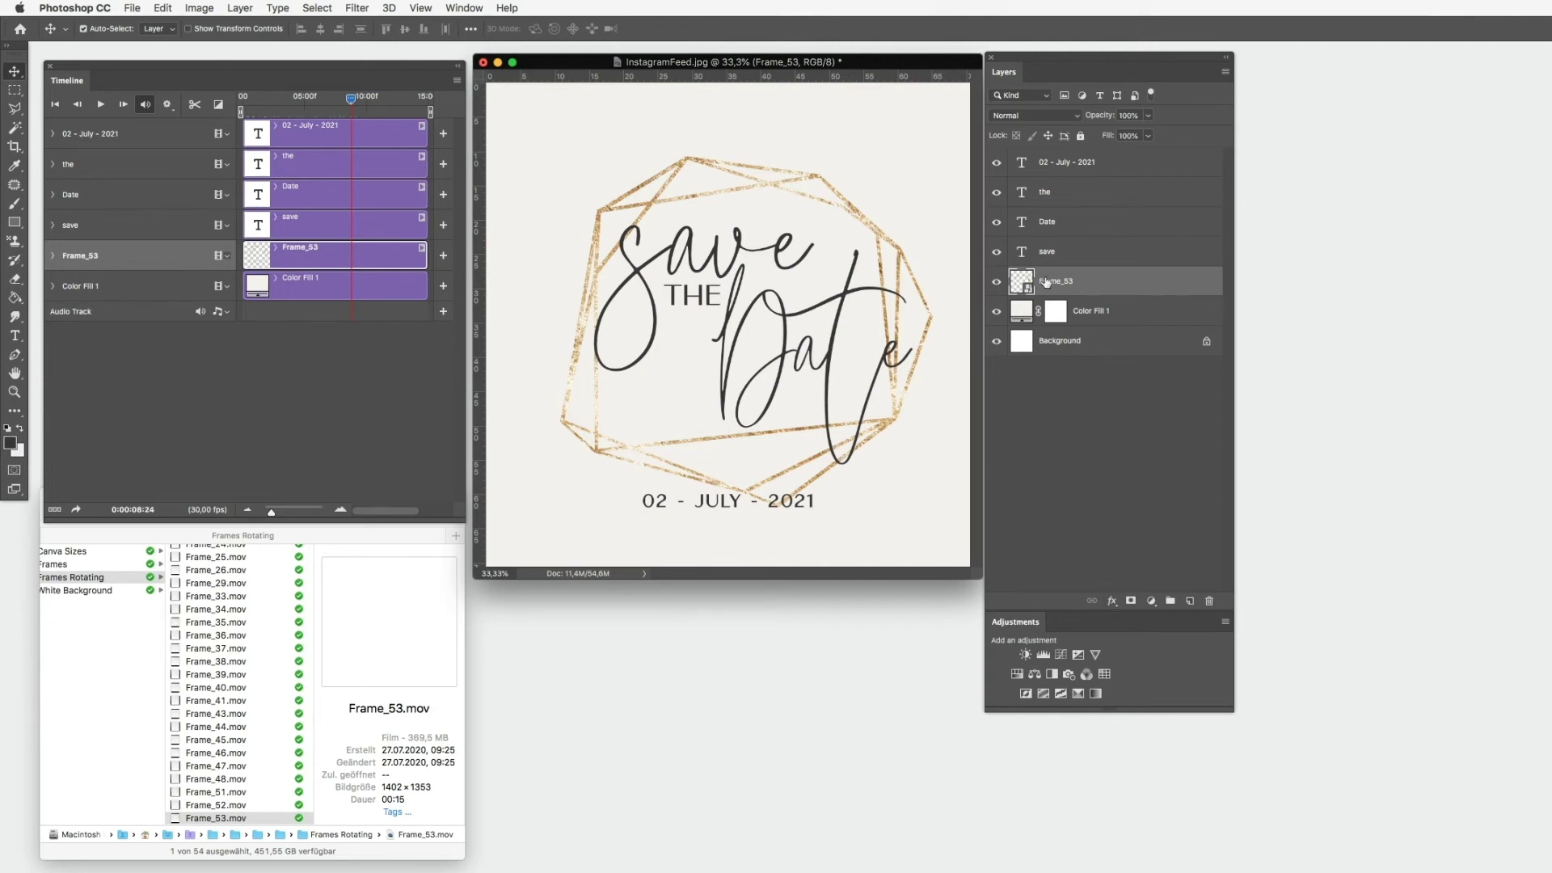
Add a Color Overlay effect to Frame_53 with its blend mode set to Color
{"action": "left_click", "coordinate": [1112, 602]}
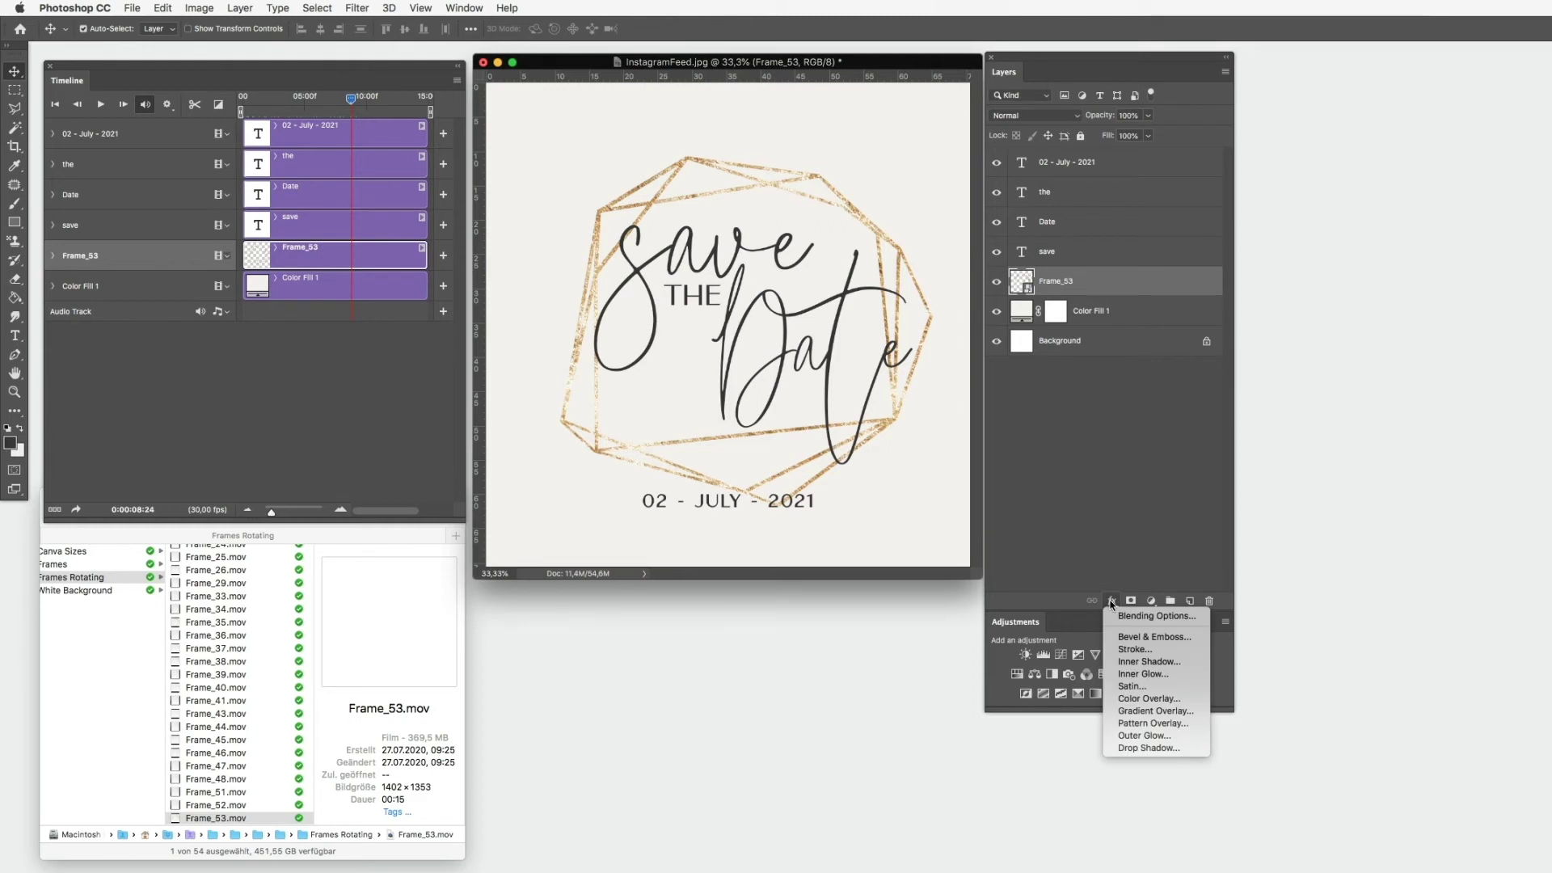
{"action": "left_click", "coordinate": [1144, 700]}
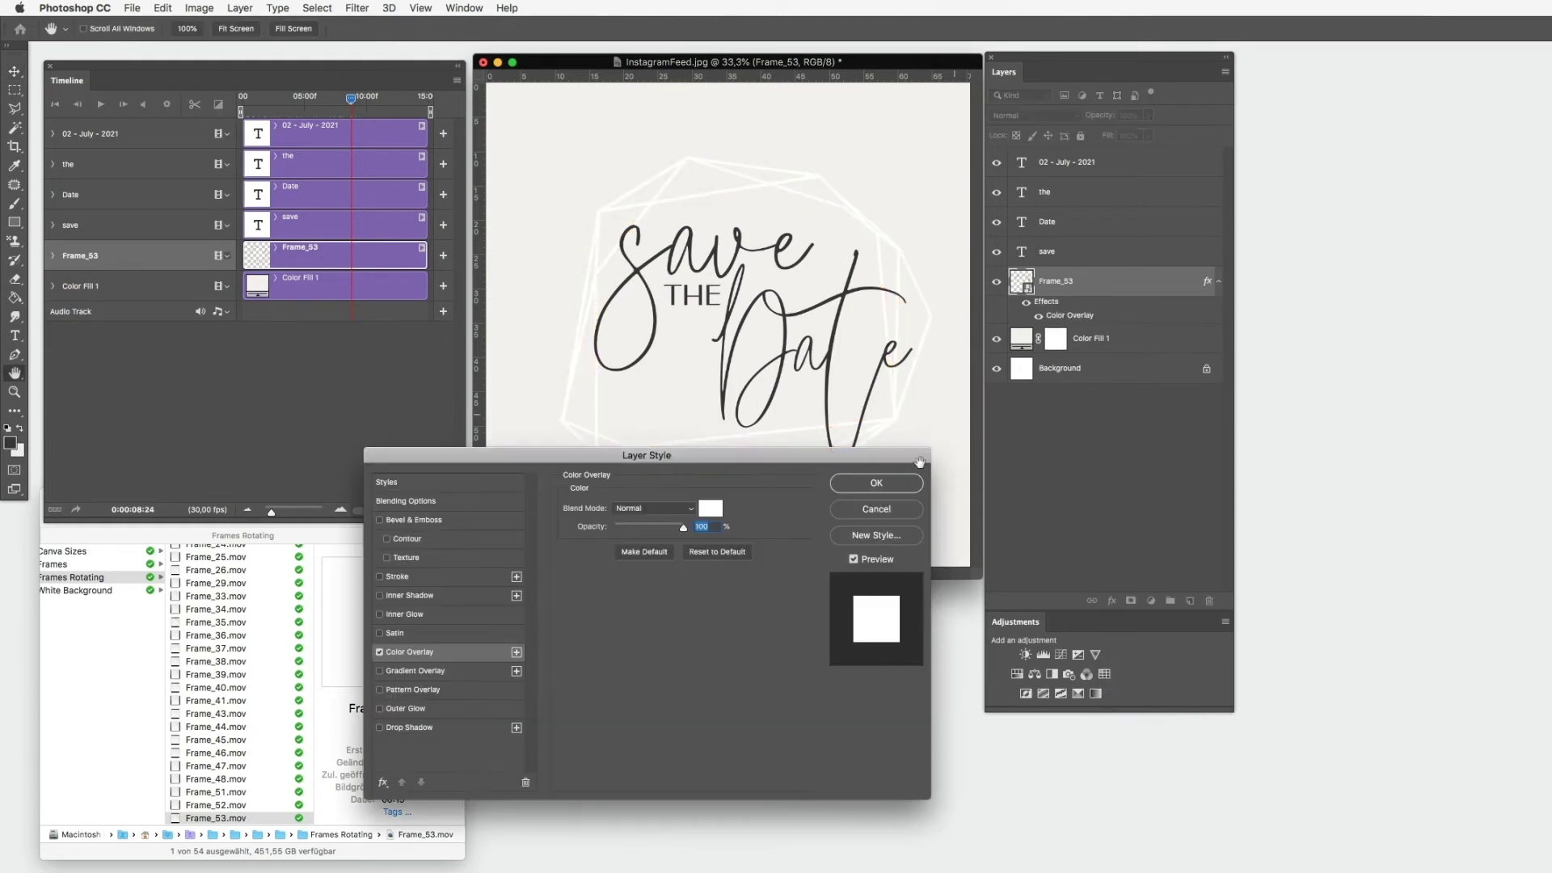
{"action": "left_click_drag", "start_coordinate": [717, 458], "coordinate": [780, 528]}
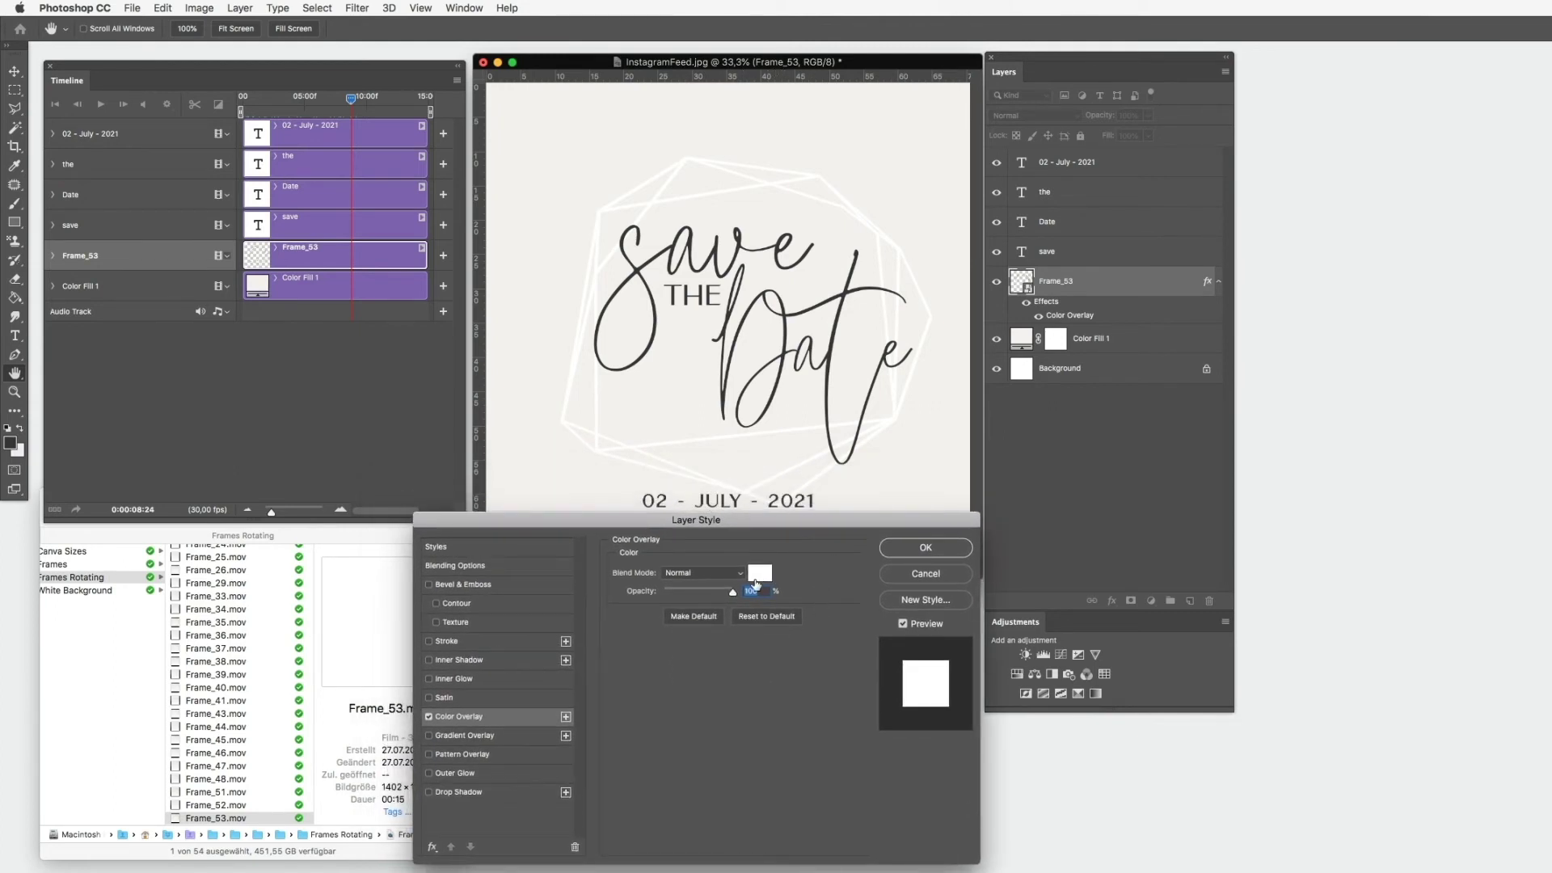
{"action": "left_click", "coordinate": [731, 572]}
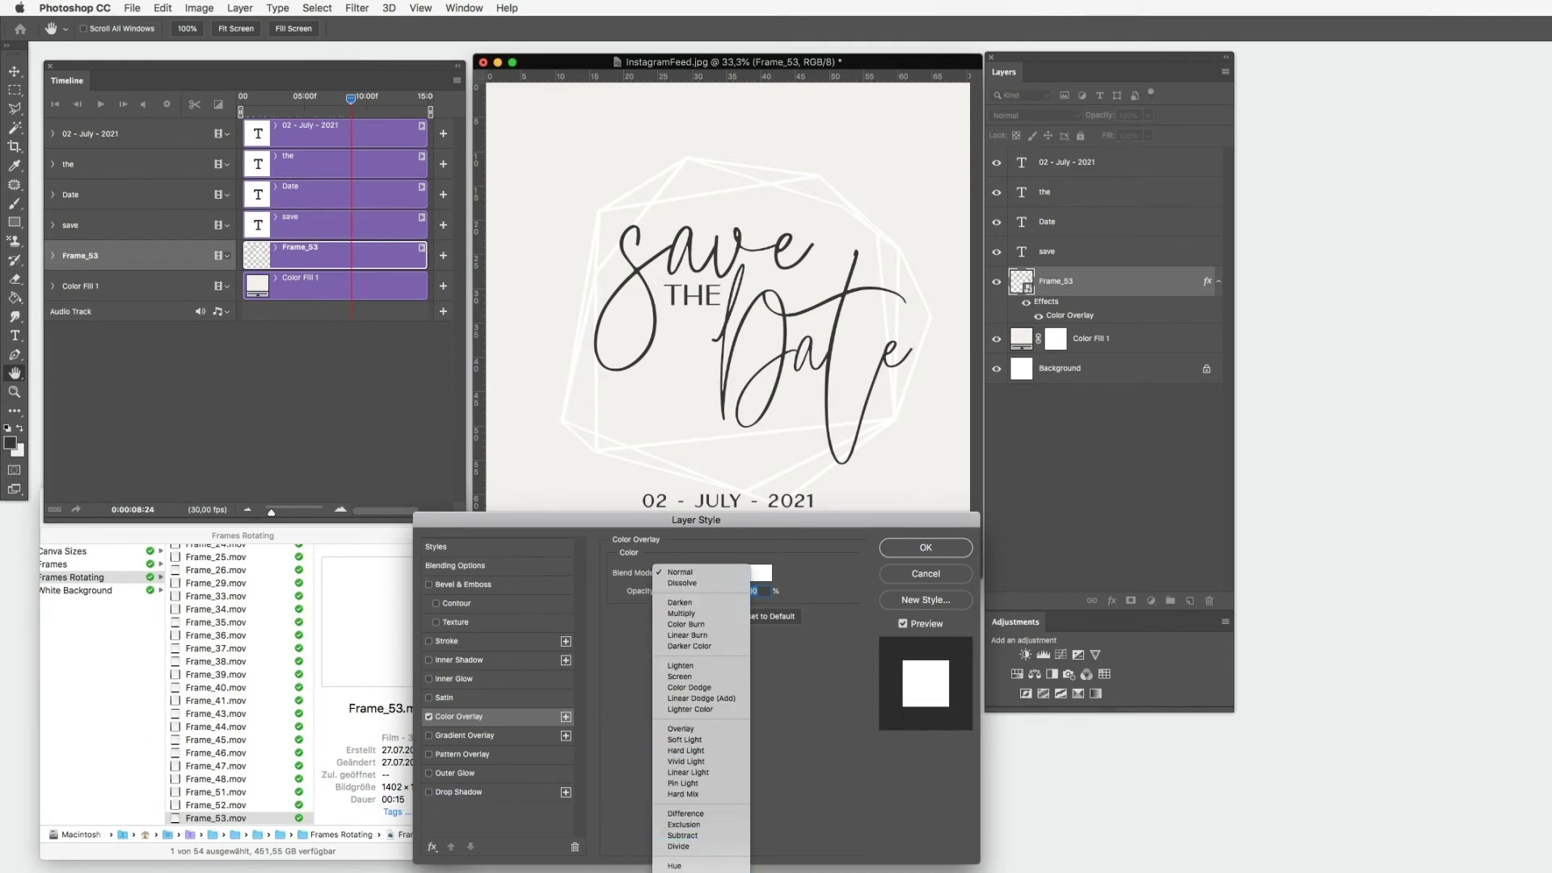
{"action": "left_click", "coordinate": [683, 862]}
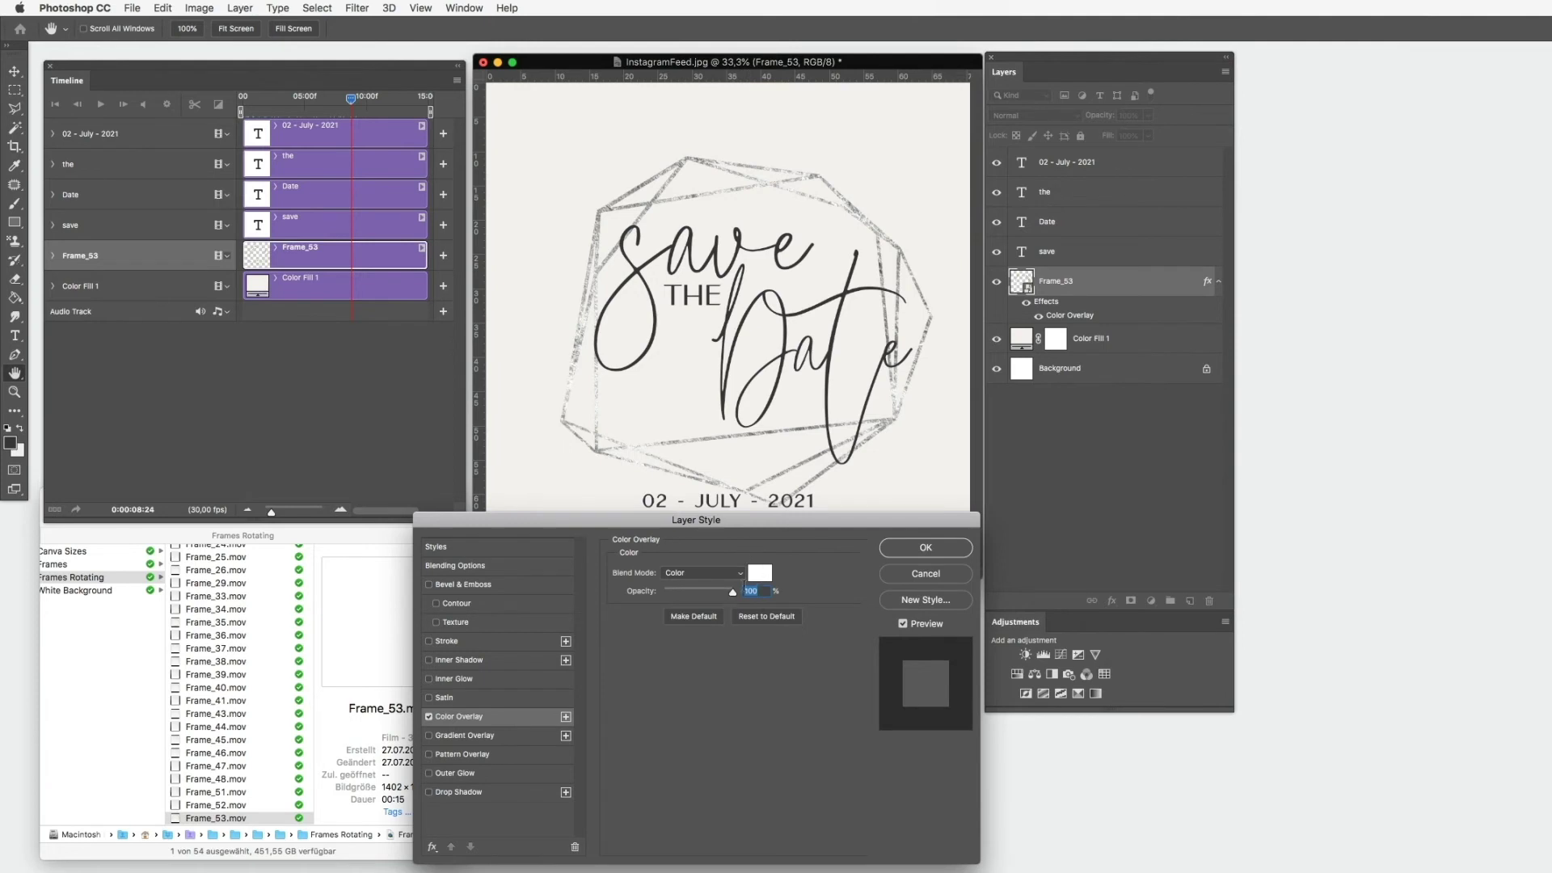
Set the frame's colour overlay to an orange tint and lower its opacity
{"action": "left_click", "coordinate": [760, 572]}
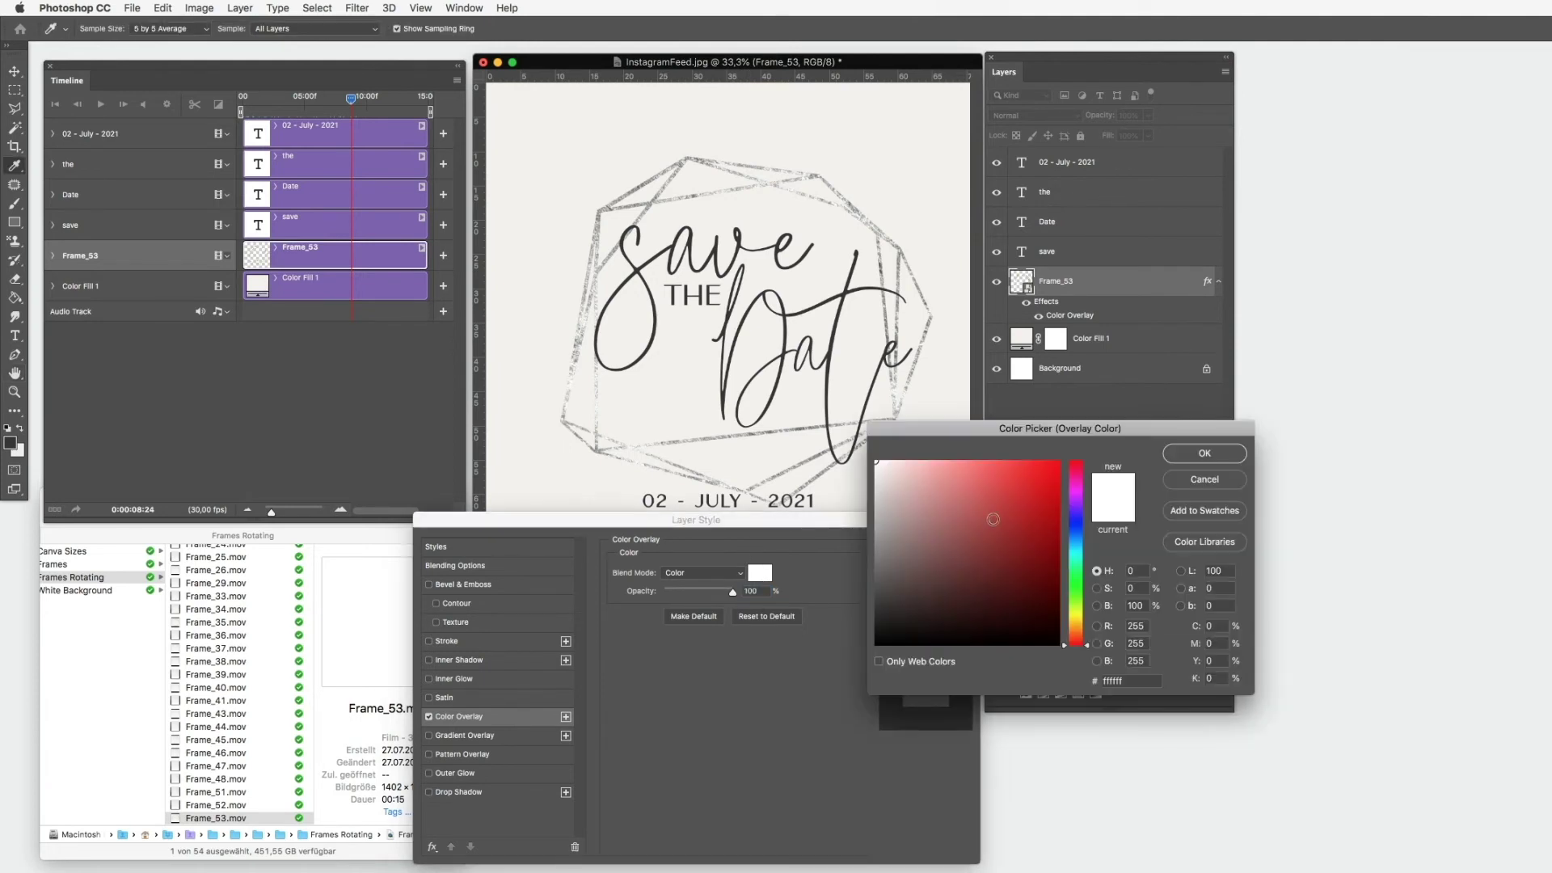
{"action": "mouse_move", "coordinate": [970, 485]}
{"action": "left_mouse_down"}
{"action": "mouse_move", "coordinate": [969, 456]}
{"action": "mouse_move", "coordinate": [923, 451]}
{"action": "mouse_move", "coordinate": [978, 461]}
{"action": "left_mouse_up"}
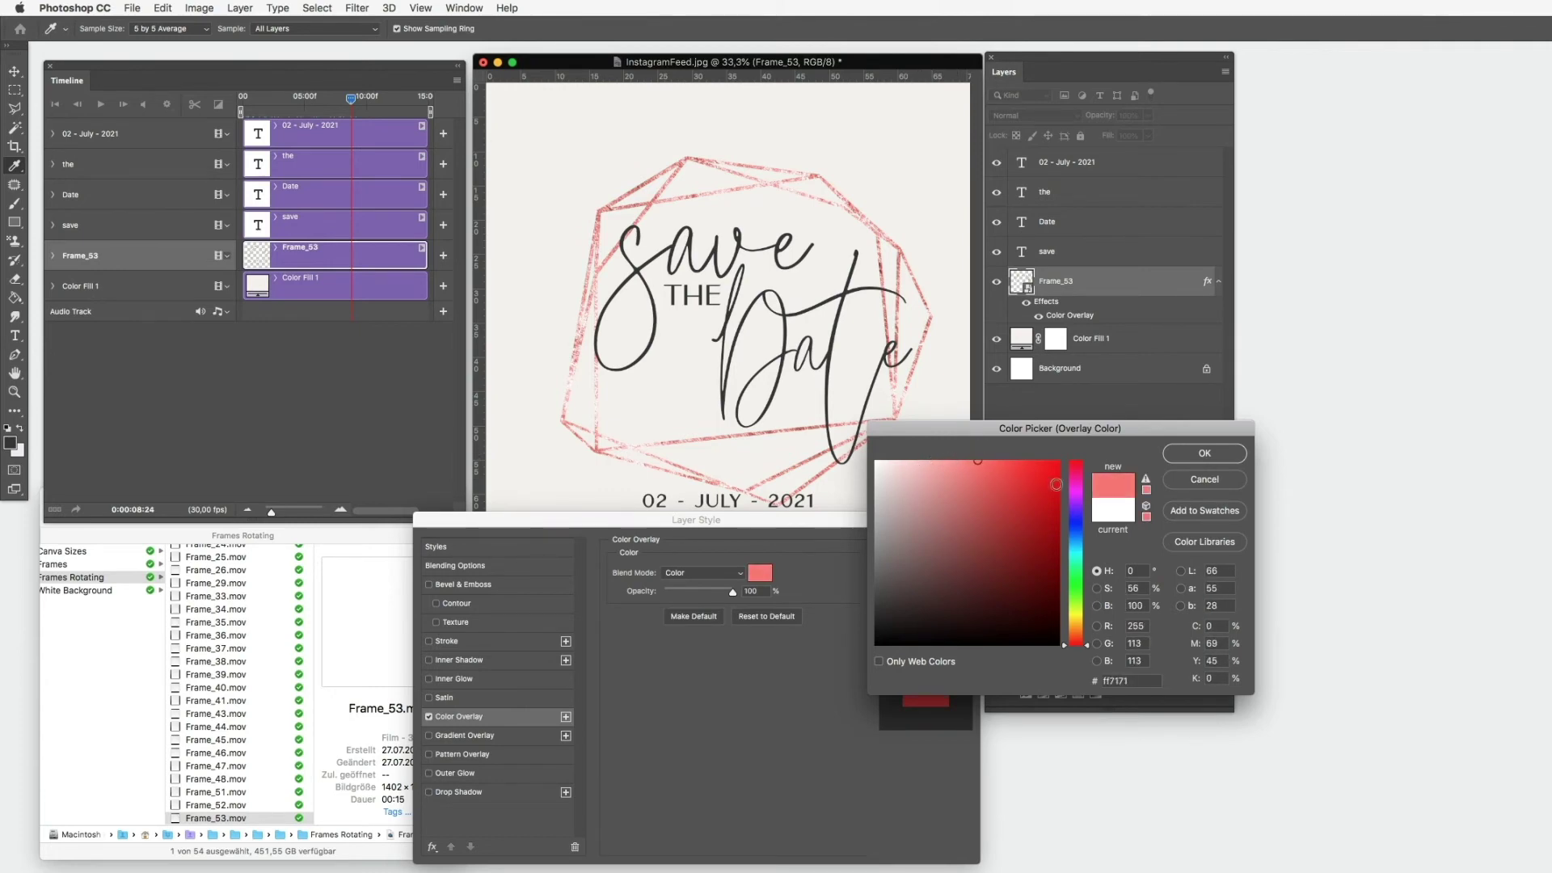
{"action": "left_click", "coordinate": [1078, 635]}
{"action": "left_click_drag", "start_coordinate": [1078, 636], "coordinate": [1079, 636]}
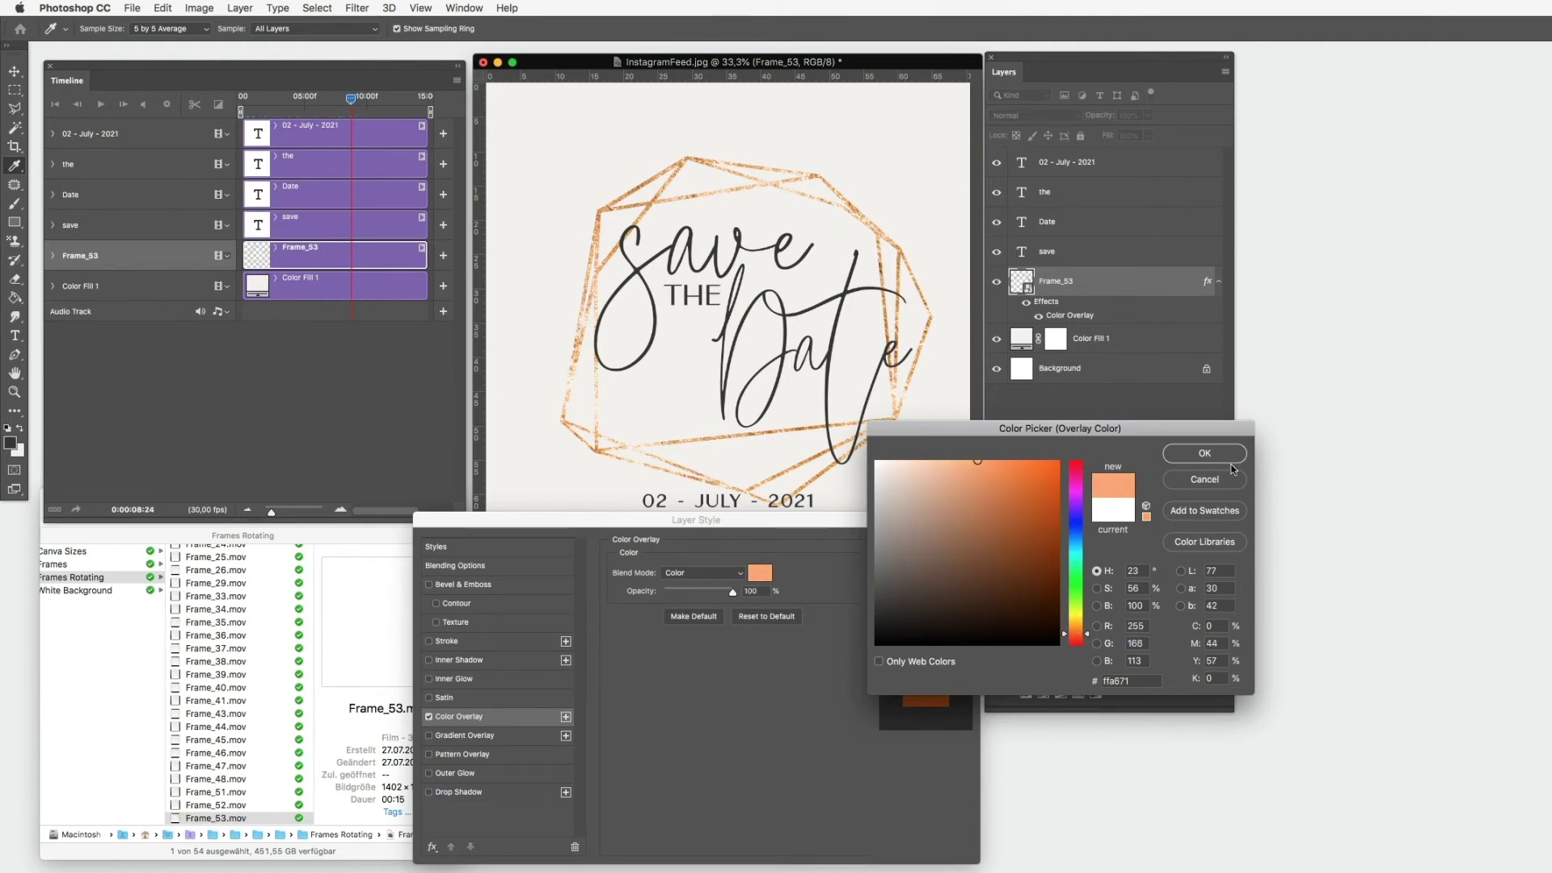
{"action": "left_click", "coordinate": [1204, 454]}
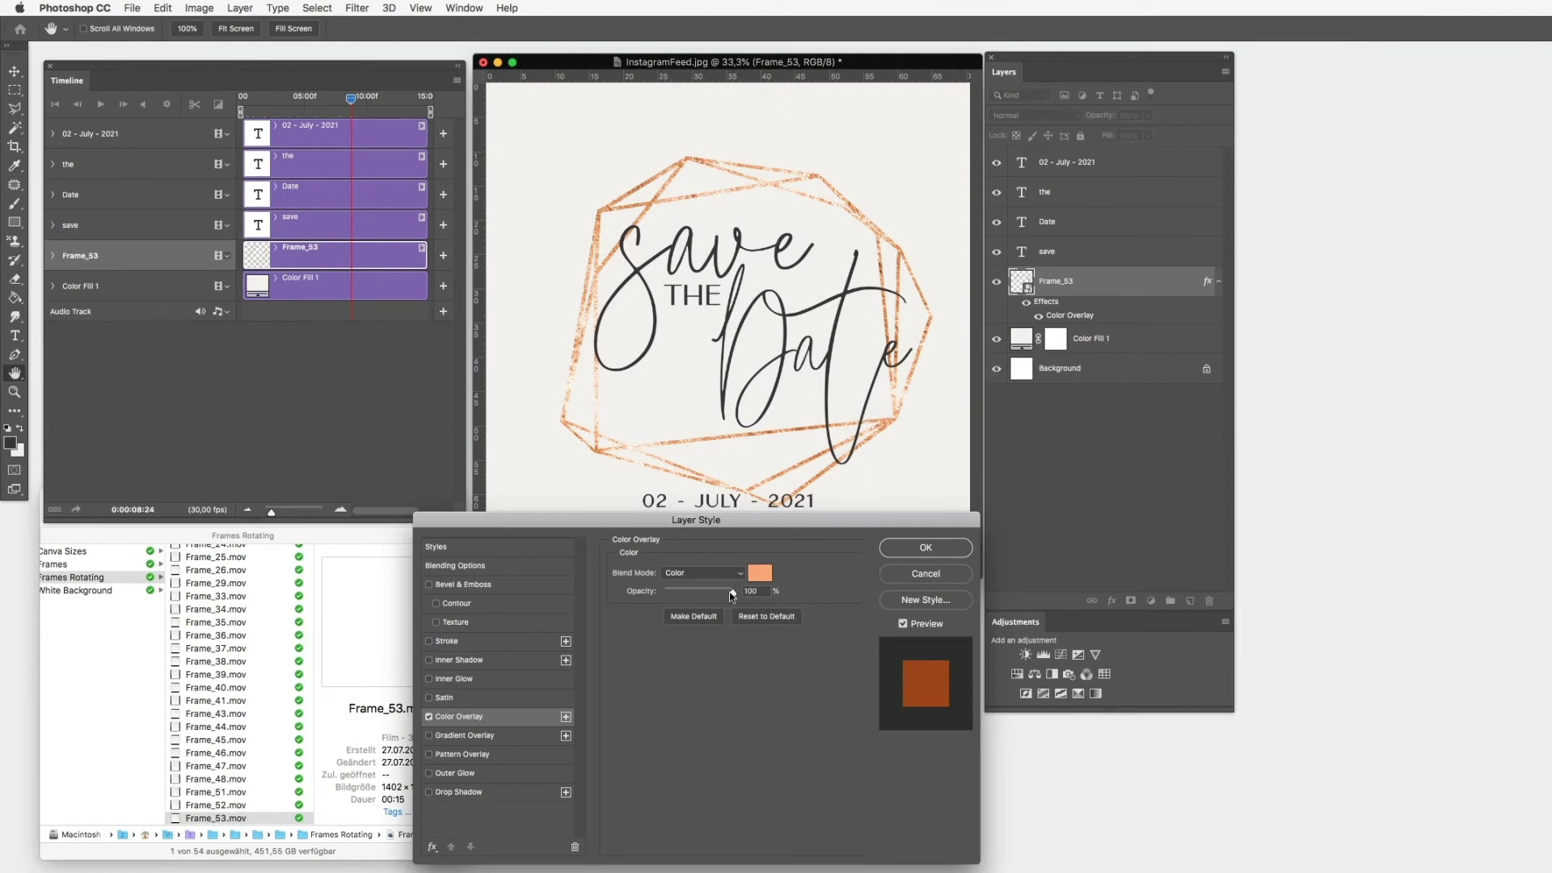
{"action": "left_click_drag", "start_coordinate": [729, 591], "coordinate": [727, 596]}
{"action": "left_click_drag", "start_coordinate": [713, 595], "coordinate": [693, 592]}
Deepen the overlay to a copper orange (about ff7342), reduce opacity further, and apply it
{"action": "left_click", "coordinate": [757, 574]}
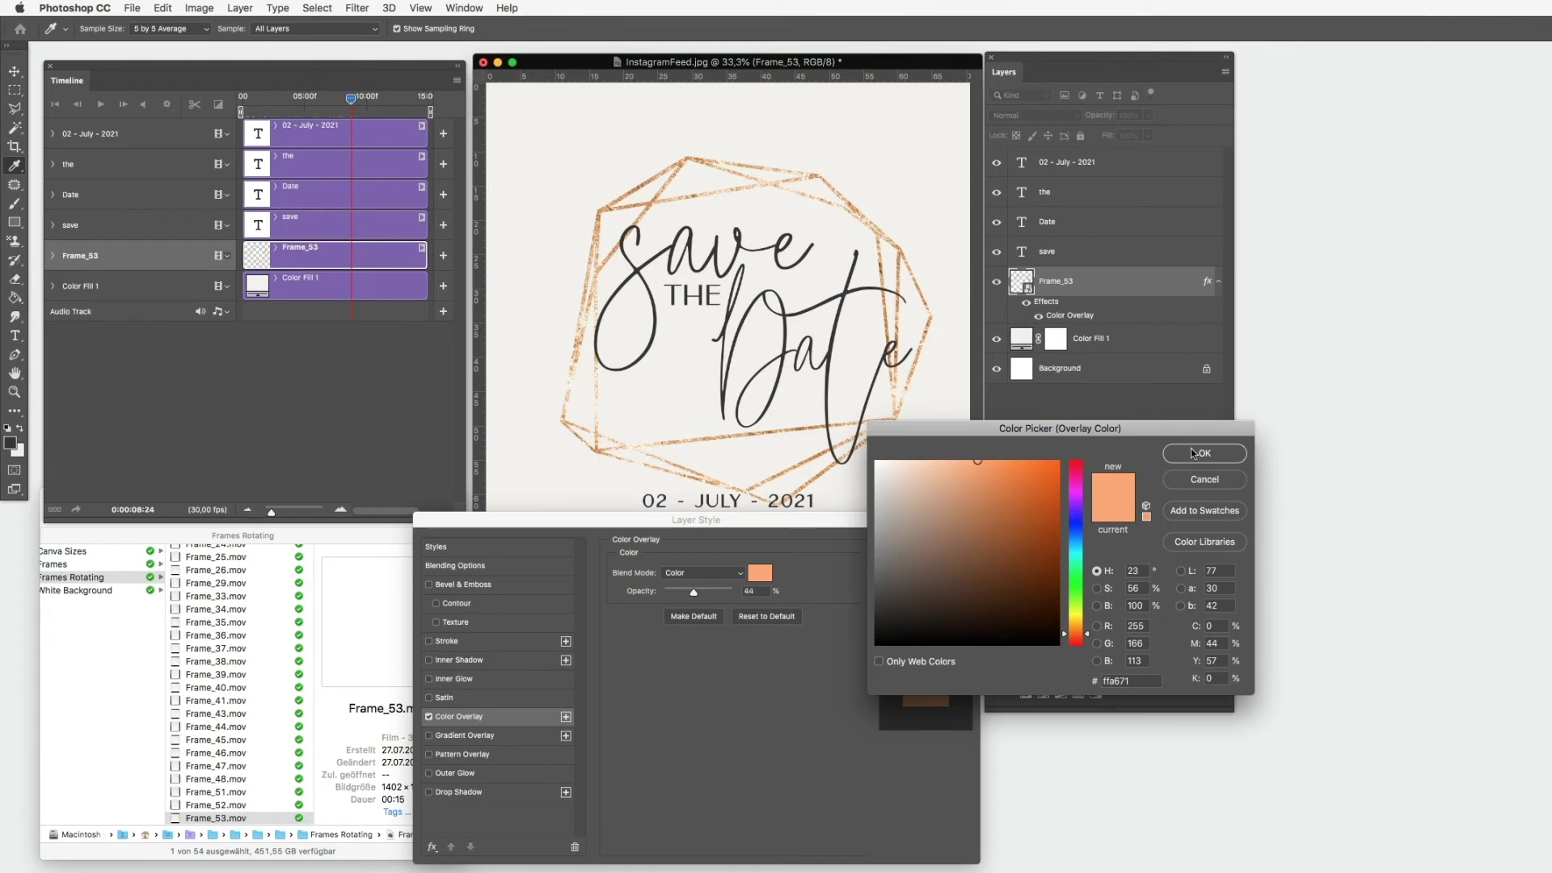
{"action": "mouse_move", "coordinate": [1035, 497]}
{"action": "left_mouse_down"}
{"action": "mouse_move", "coordinate": [1004, 483]}
{"action": "mouse_move", "coordinate": [1012, 458]}
{"action": "left_mouse_up"}
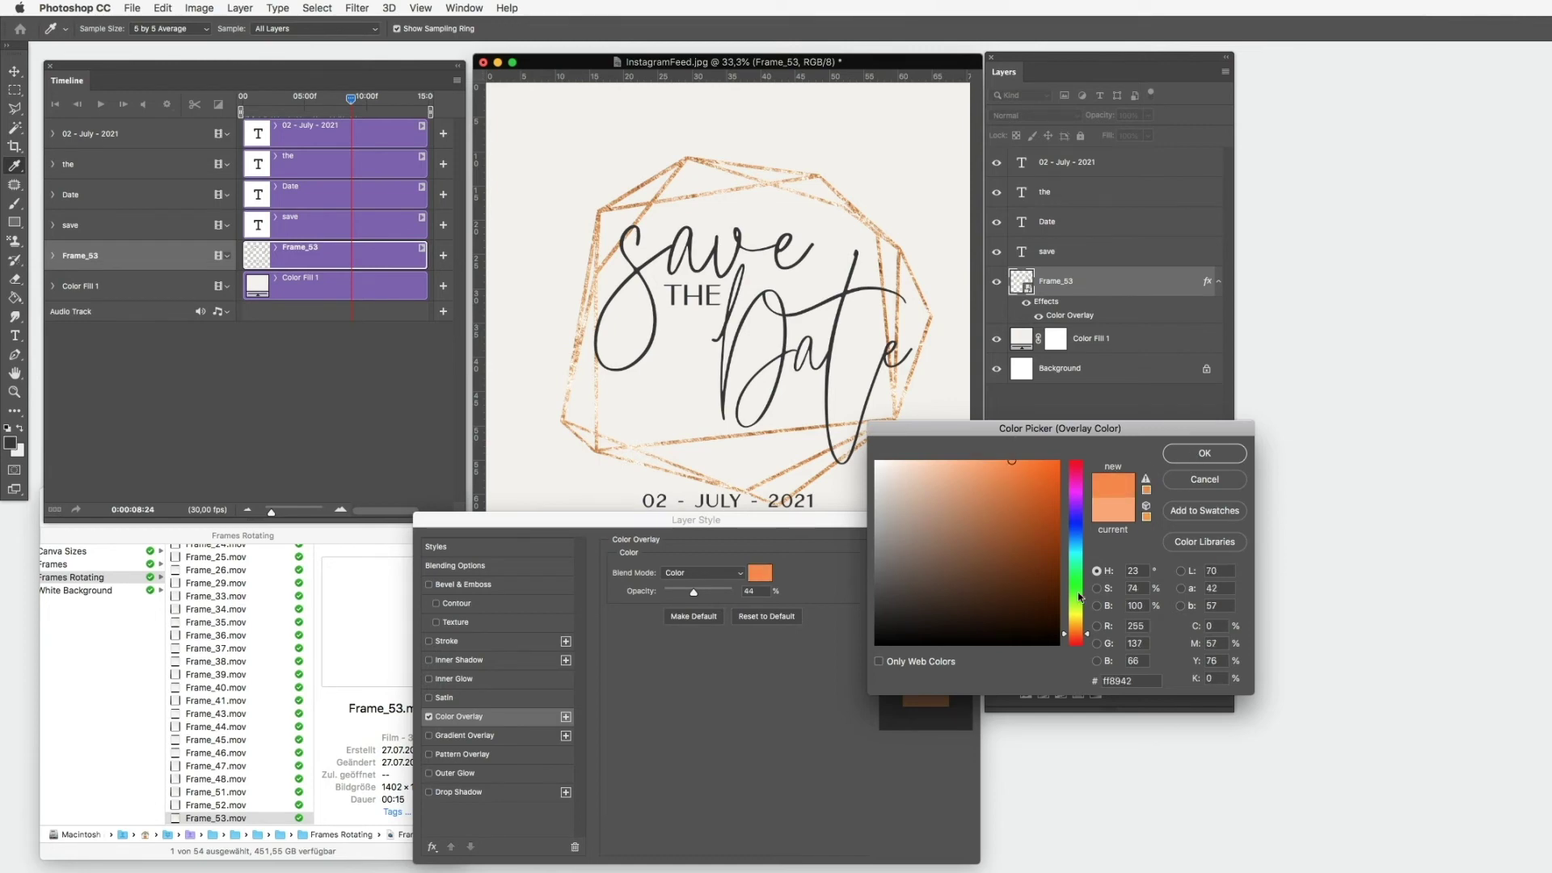
{"action": "left_click_drag", "start_coordinate": [1075, 633], "coordinate": [1075, 636]}
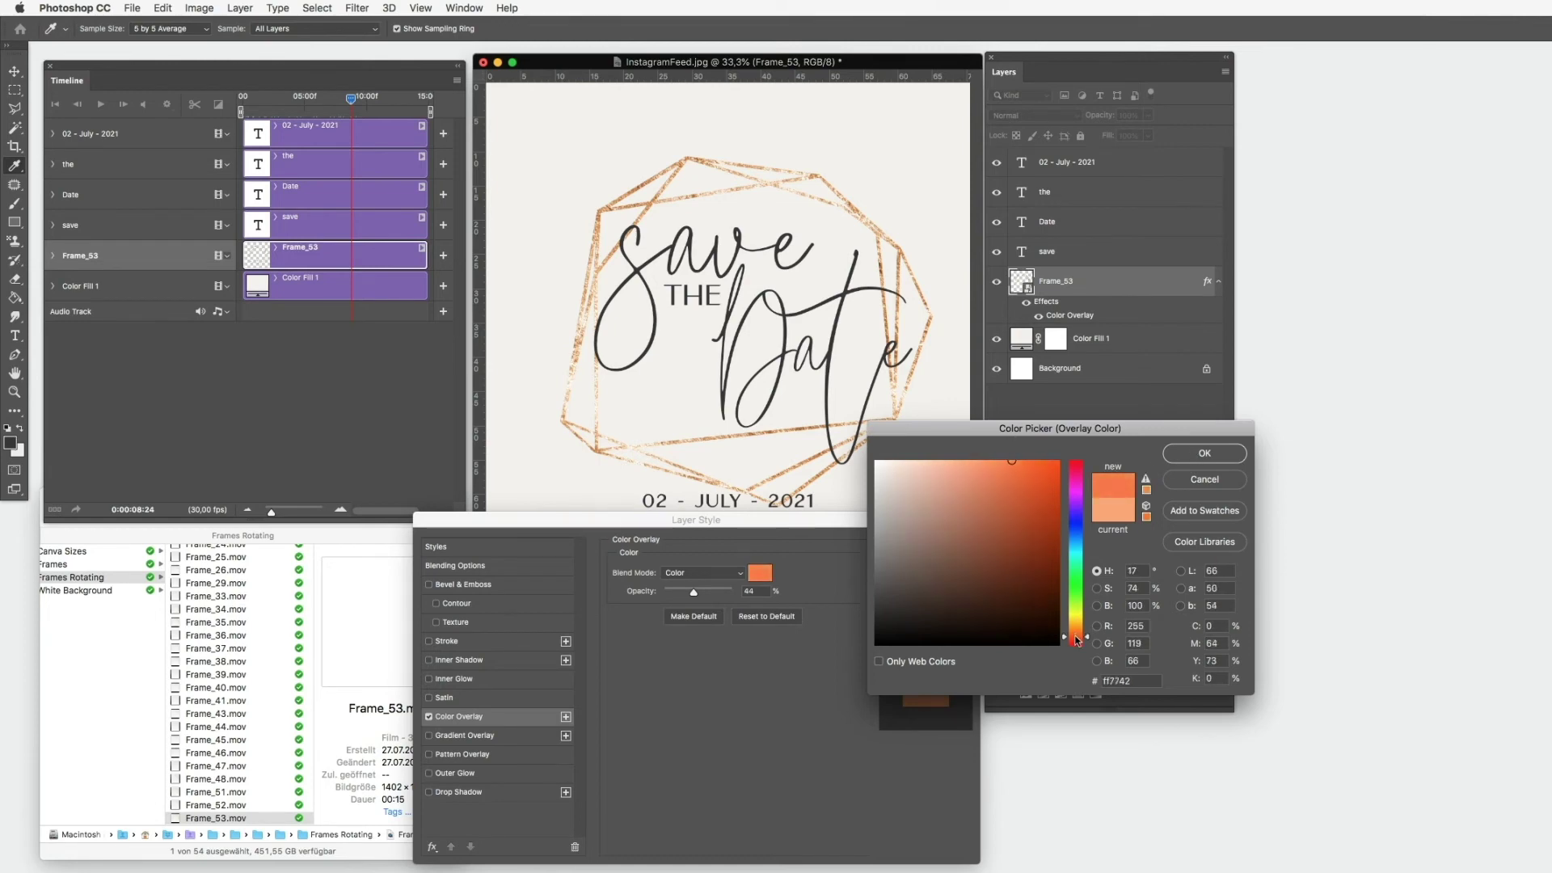
{"action": "left_click", "coordinate": [1205, 453]}
{"action": "left_click_drag", "start_coordinate": [693, 595], "coordinate": [681, 596]}
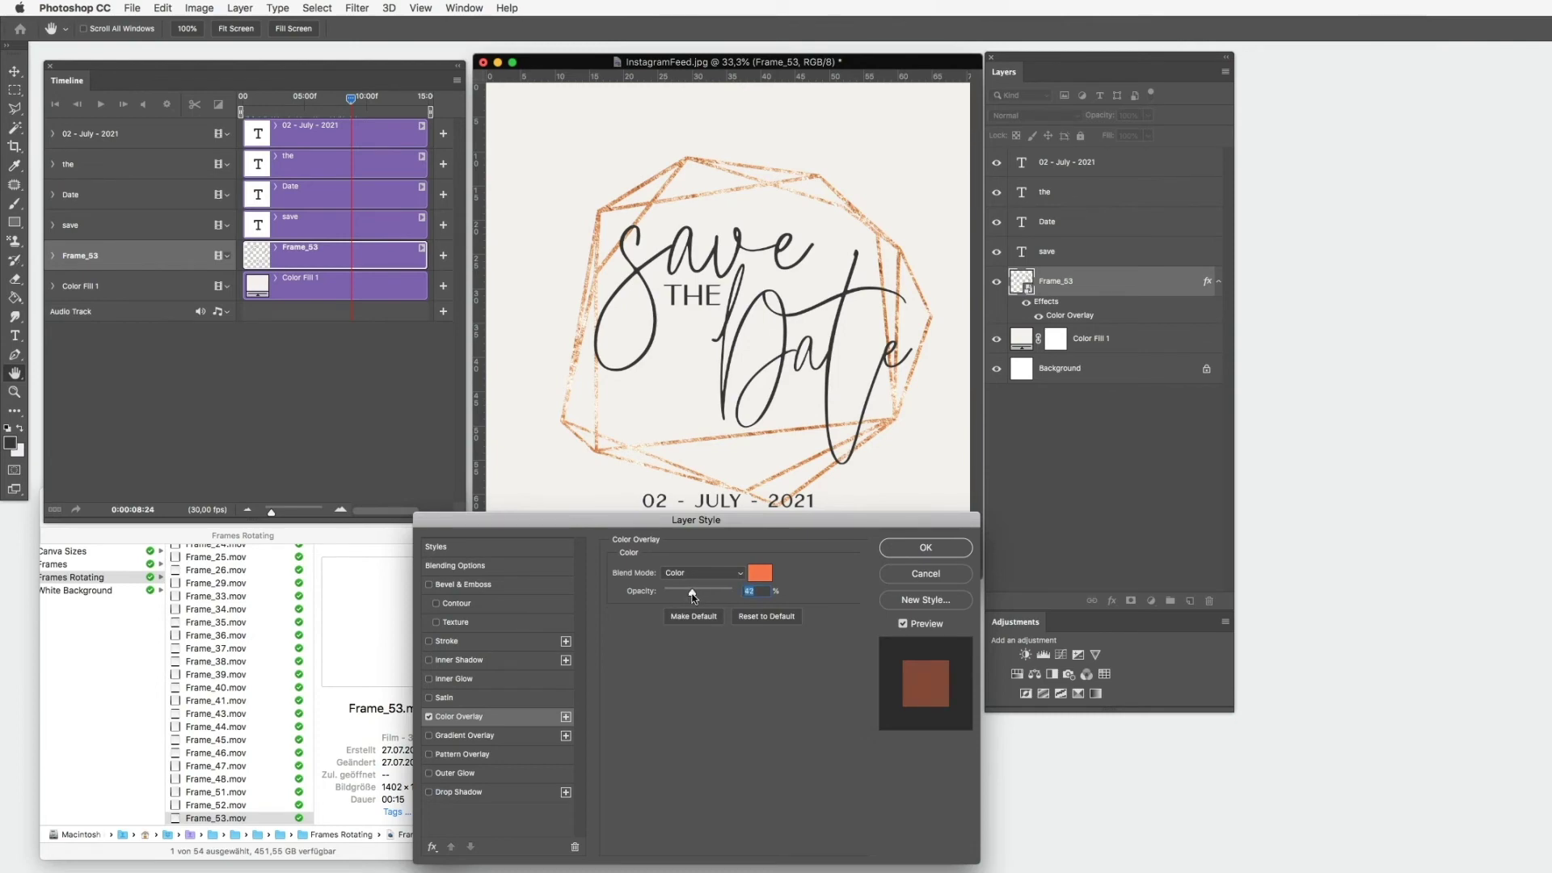
{"action": "left_click", "coordinate": [925, 548]}
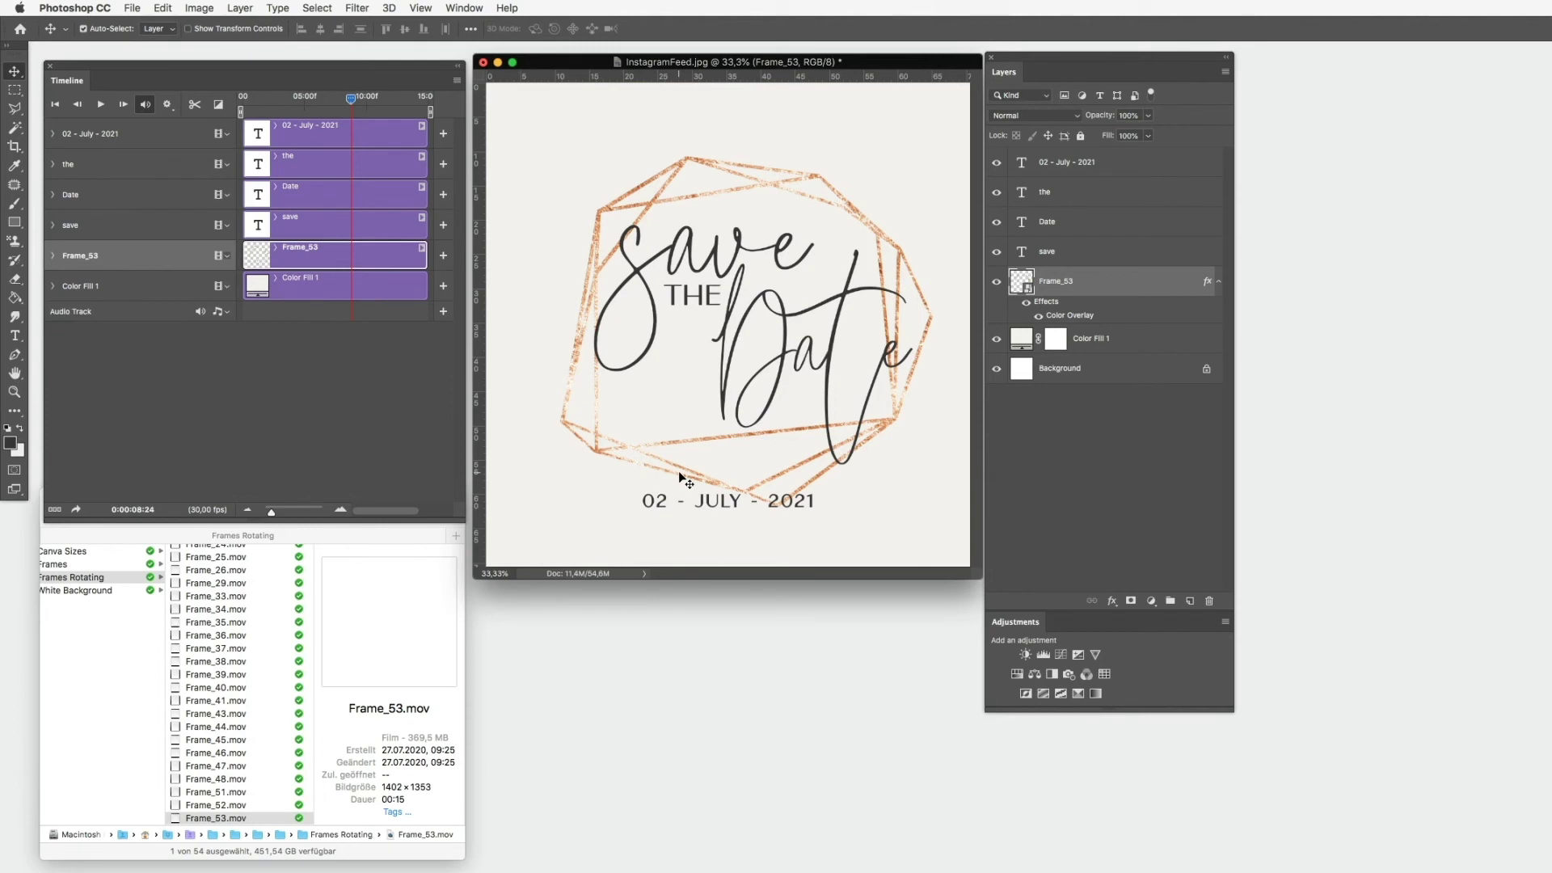
Render the animation to the Desktop as InstagramFeed.mp4, H.264 High Quality at 2000×2000
{"action": "left_click", "coordinate": [132, 8]}
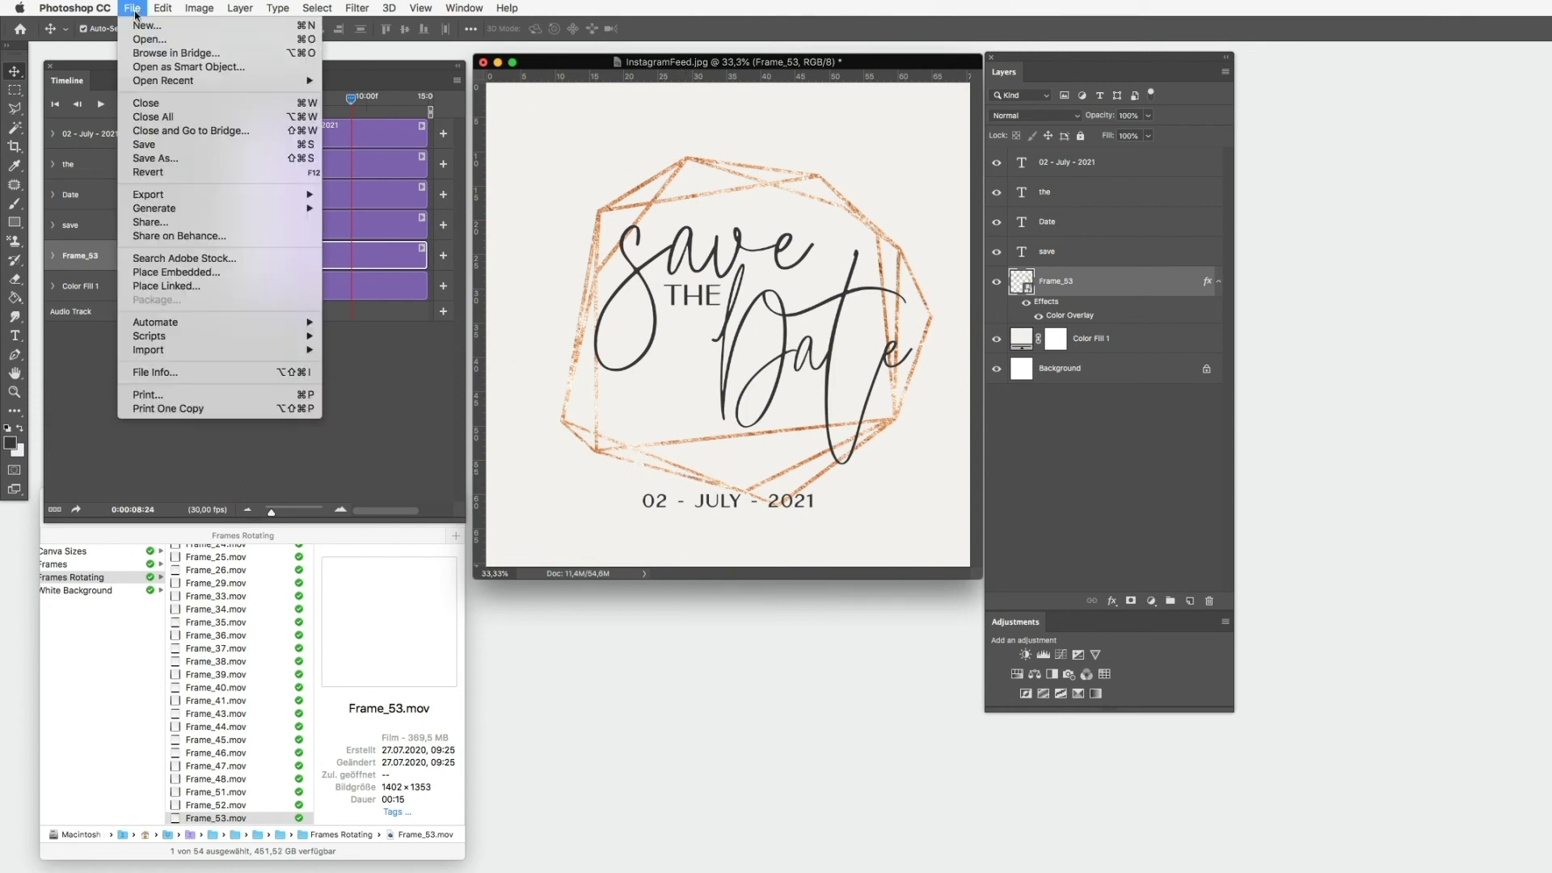
{"action": "mouse_move", "coordinate": [193, 192]}
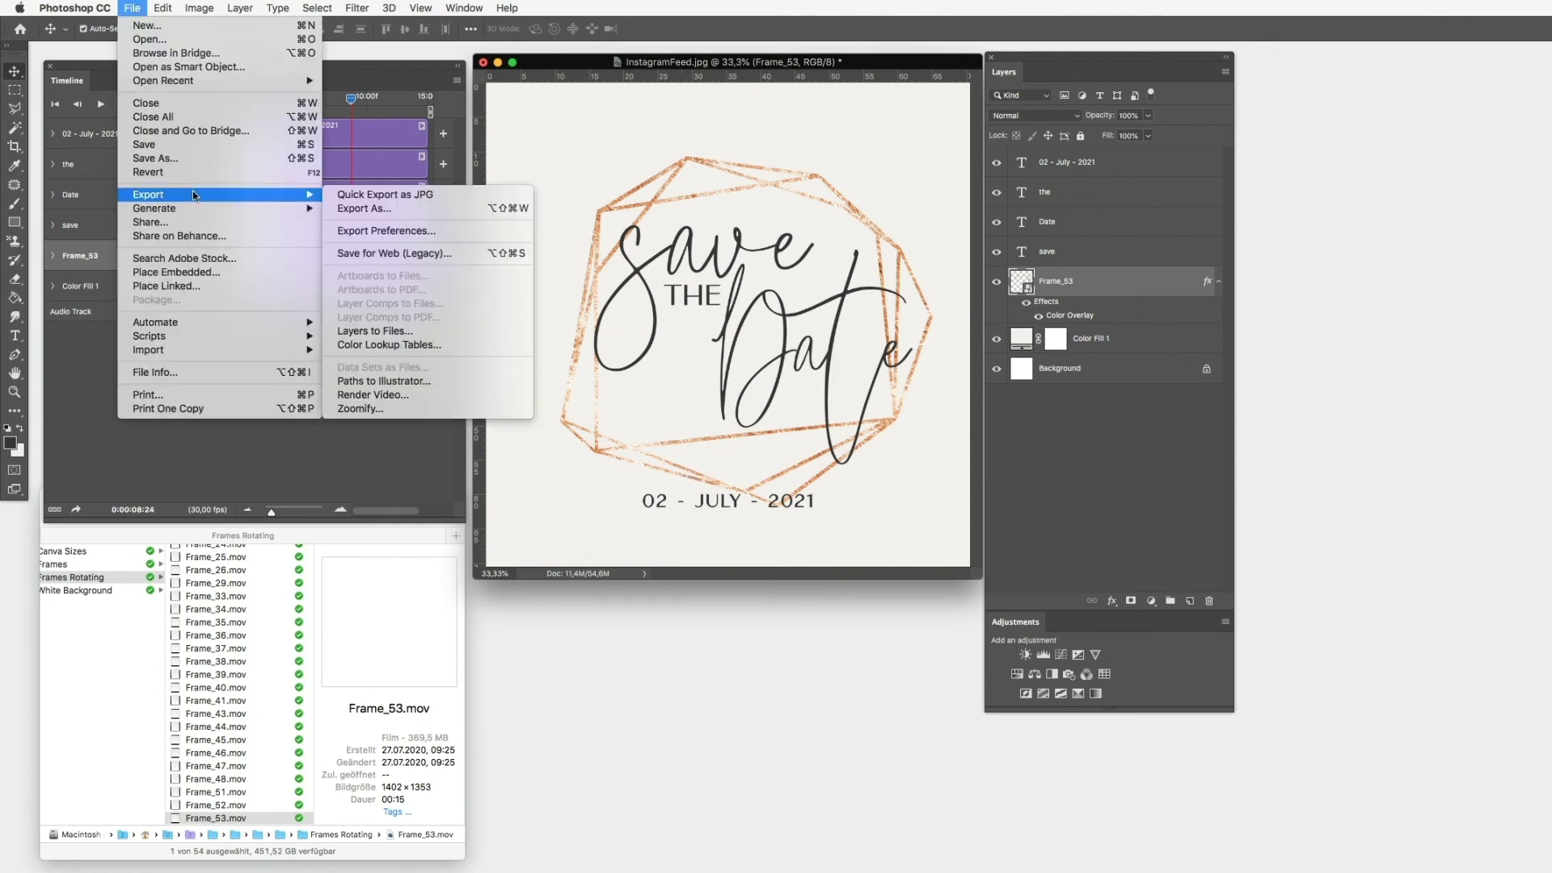
{"action": "left_click", "coordinate": [399, 395]}
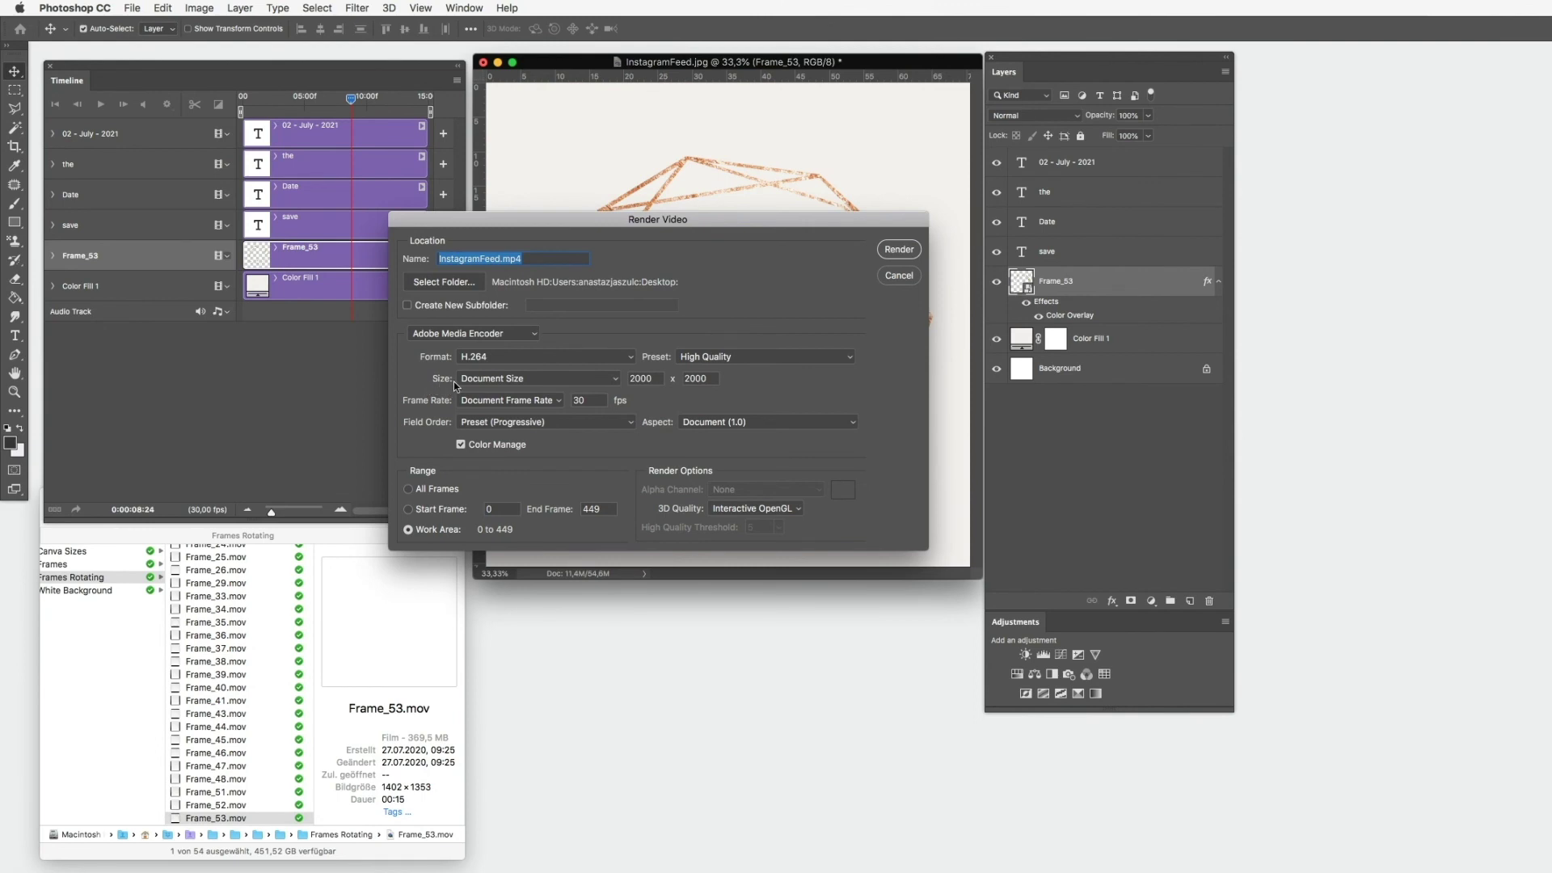
{"action": "left_click", "coordinate": [899, 250]}
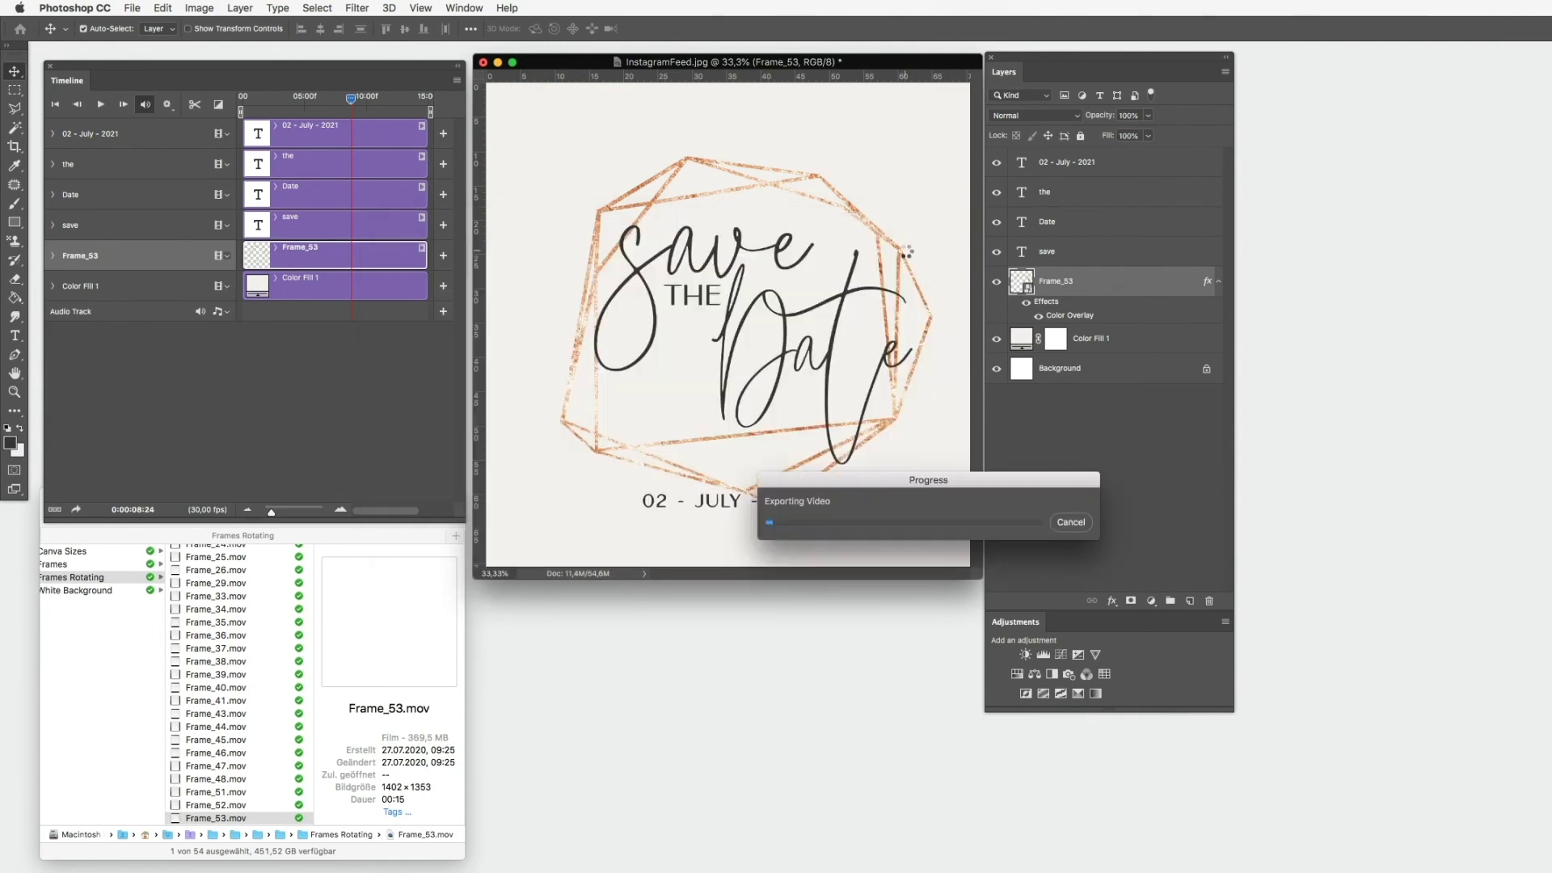